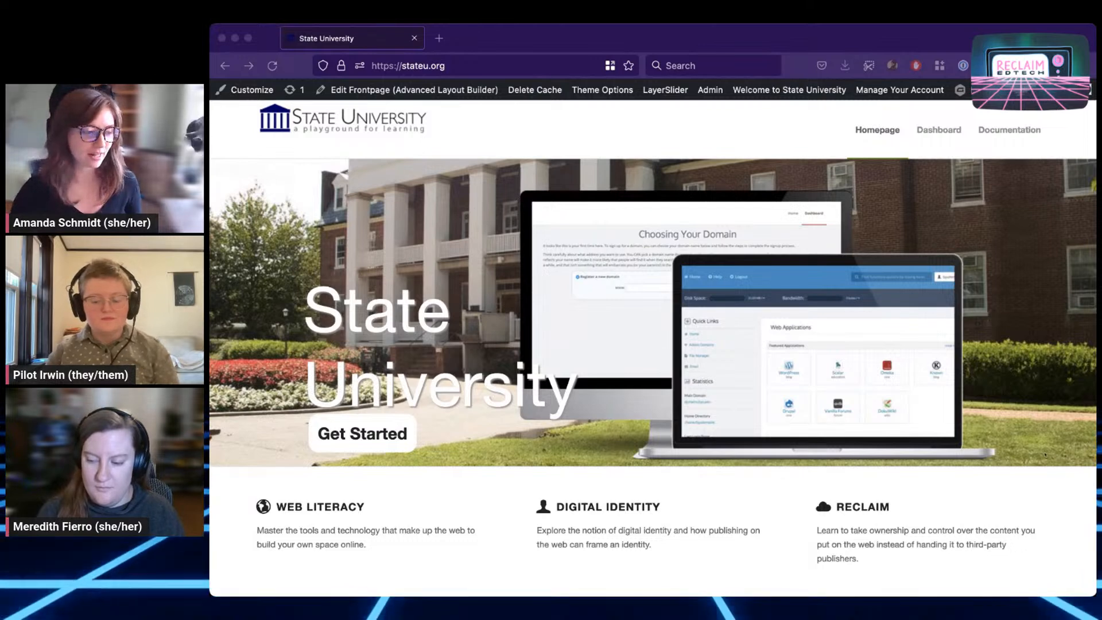
# Bring the browser forward and load the State University wp-admin Dashboard
pyautogui.click(1020, 487)
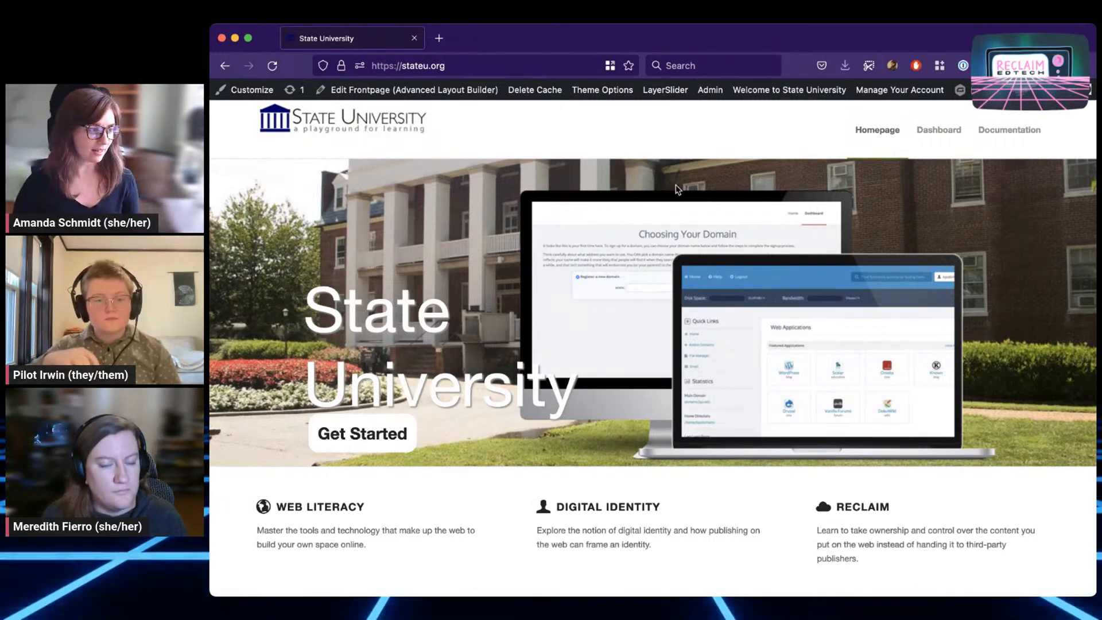
pyautogui.moveTo(1092, 90)
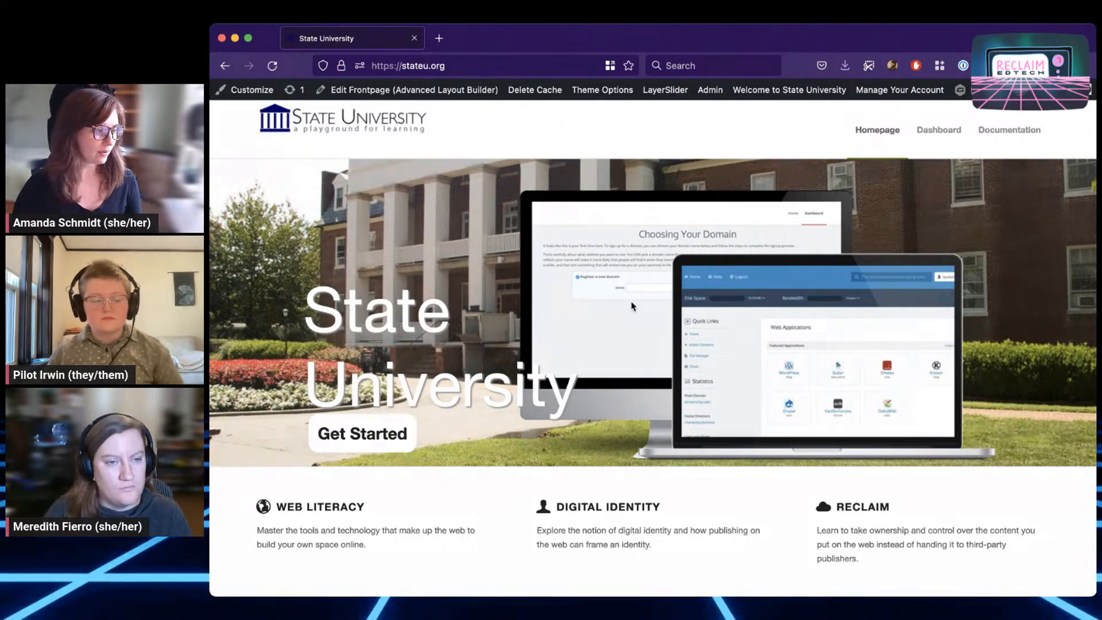
pyautogui.scroll(-2, 574, 304)
pyautogui.scroll(2, 540, 323)
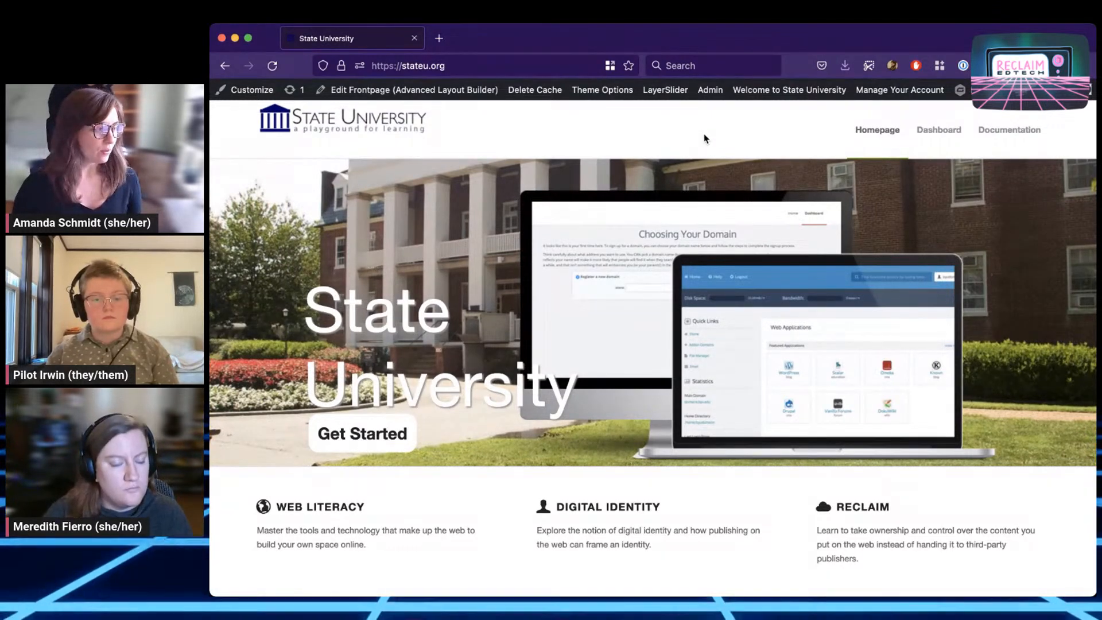
pyautogui.moveTo(715, 93)
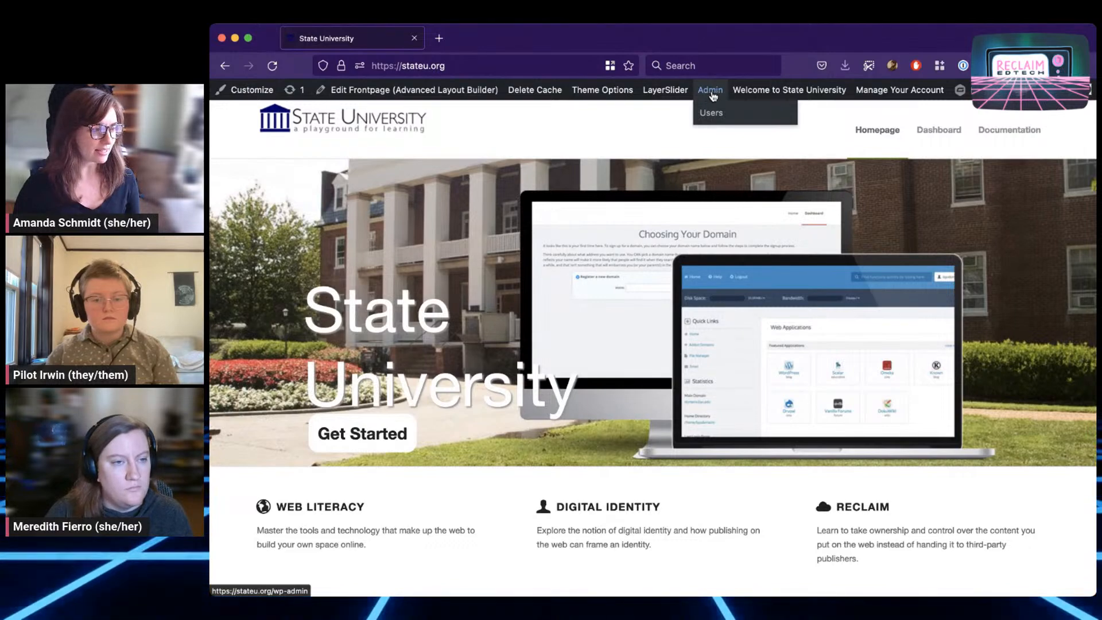
pyautogui.click(713, 94)
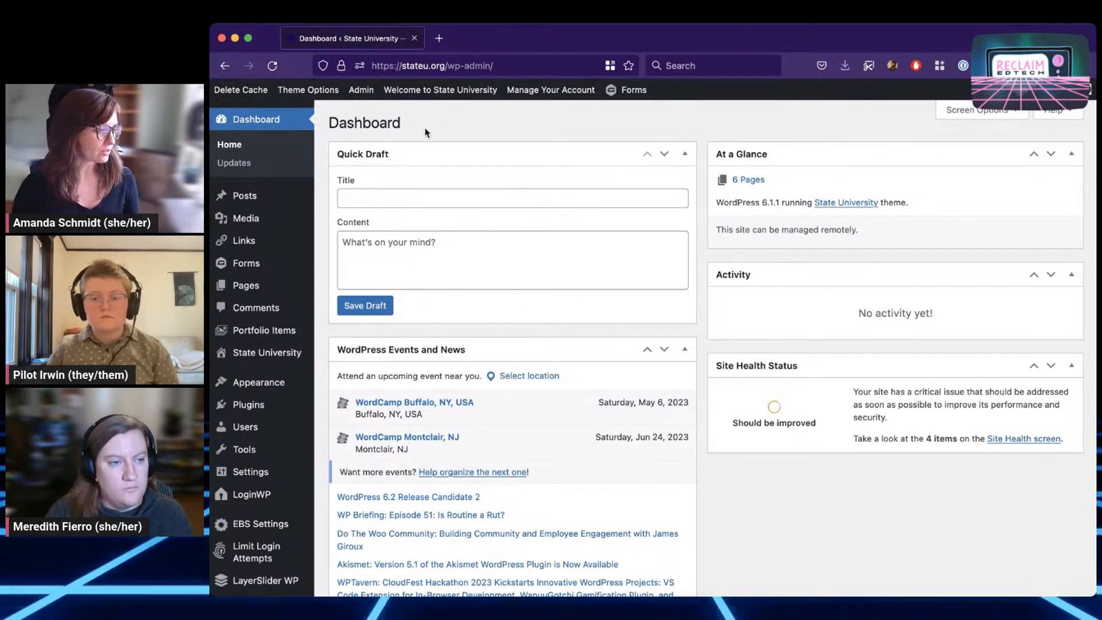
# Look over the Dashboard, then go to the Installed Plugins page
pyautogui.moveTo(258, 265)
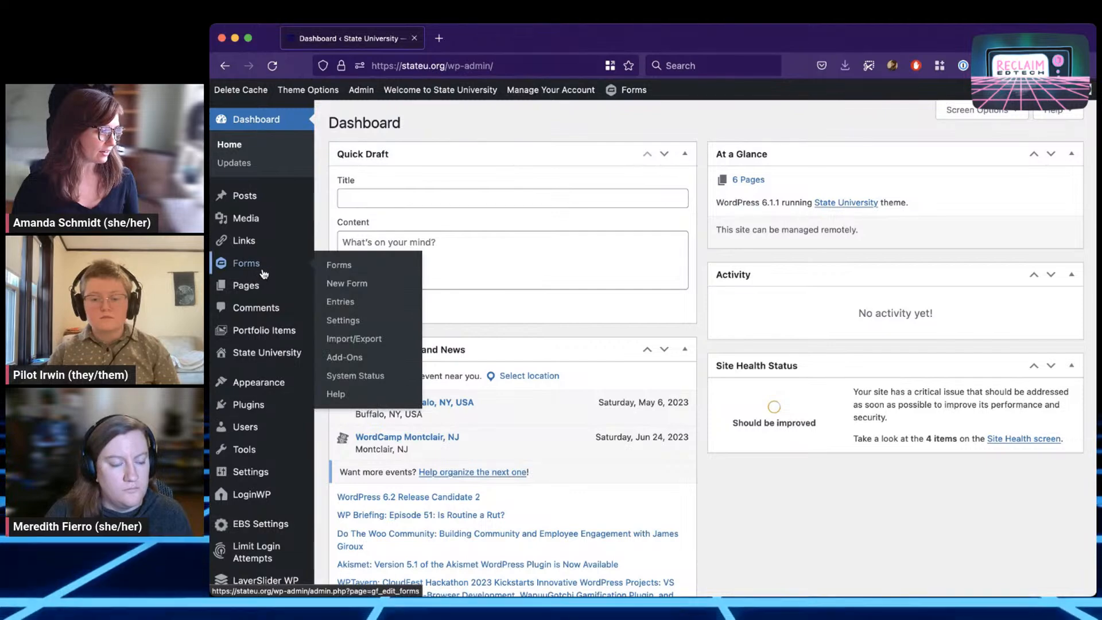
pyautogui.scroll(-5, 236, 270)
pyautogui.scroll(4, 253, 379)
pyautogui.moveTo(257, 376)
pyautogui.scroll(1, 258, 377)
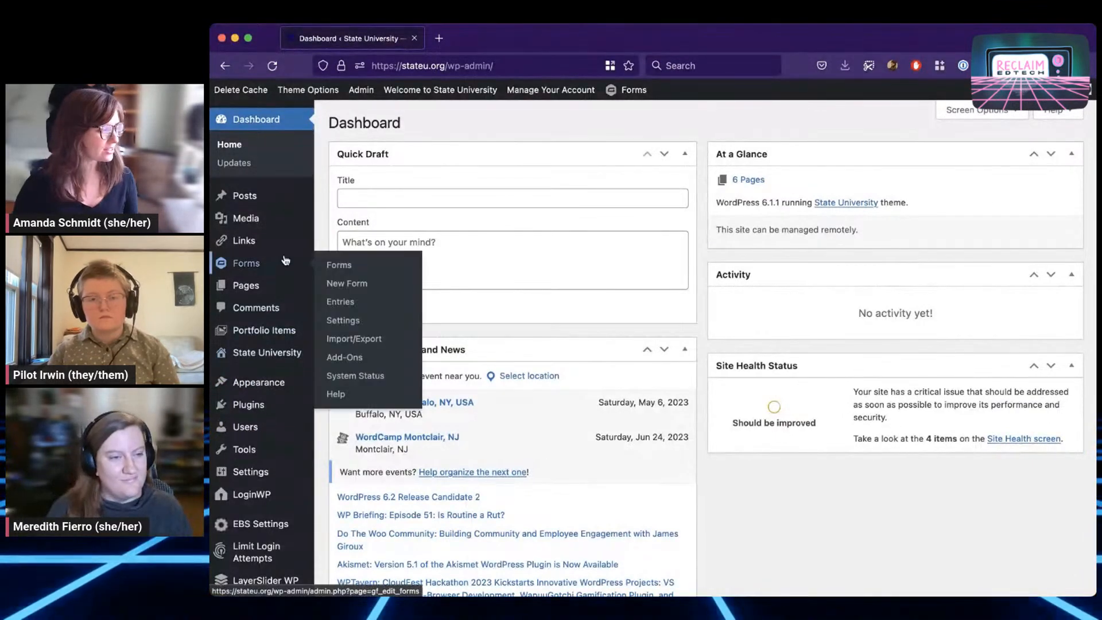
pyautogui.moveTo(261, 456)
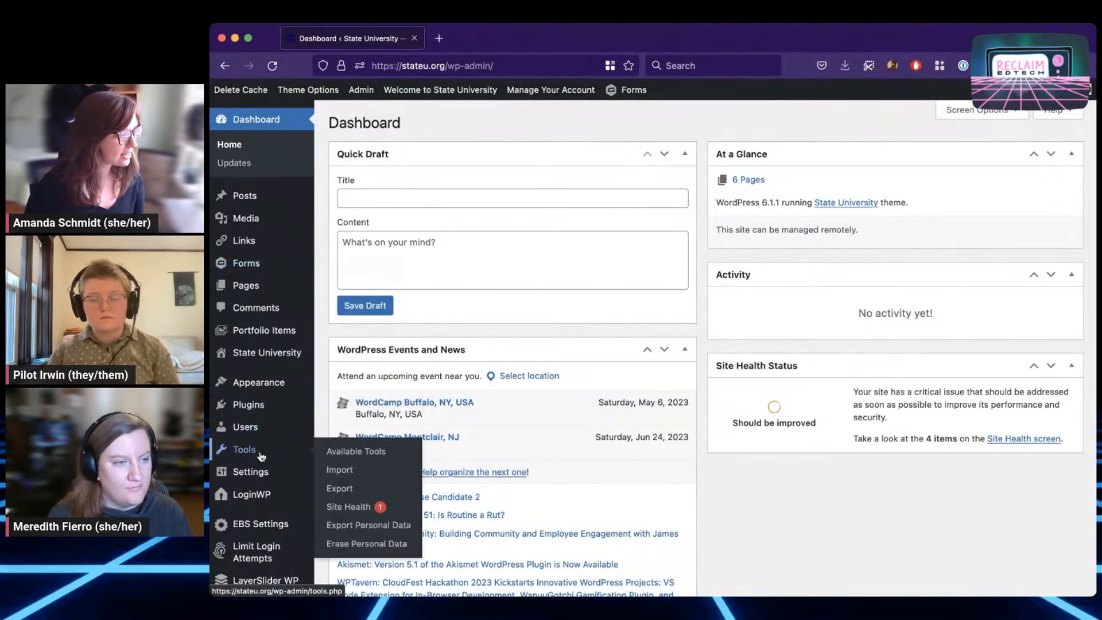
pyautogui.moveTo(263, 406)
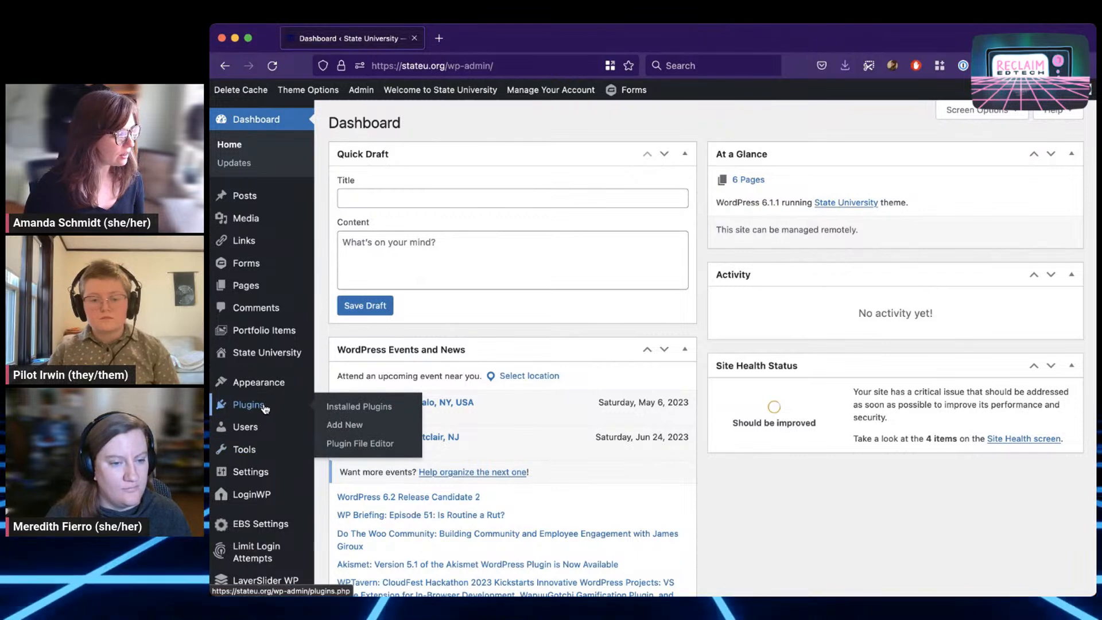
pyautogui.click(248, 405)
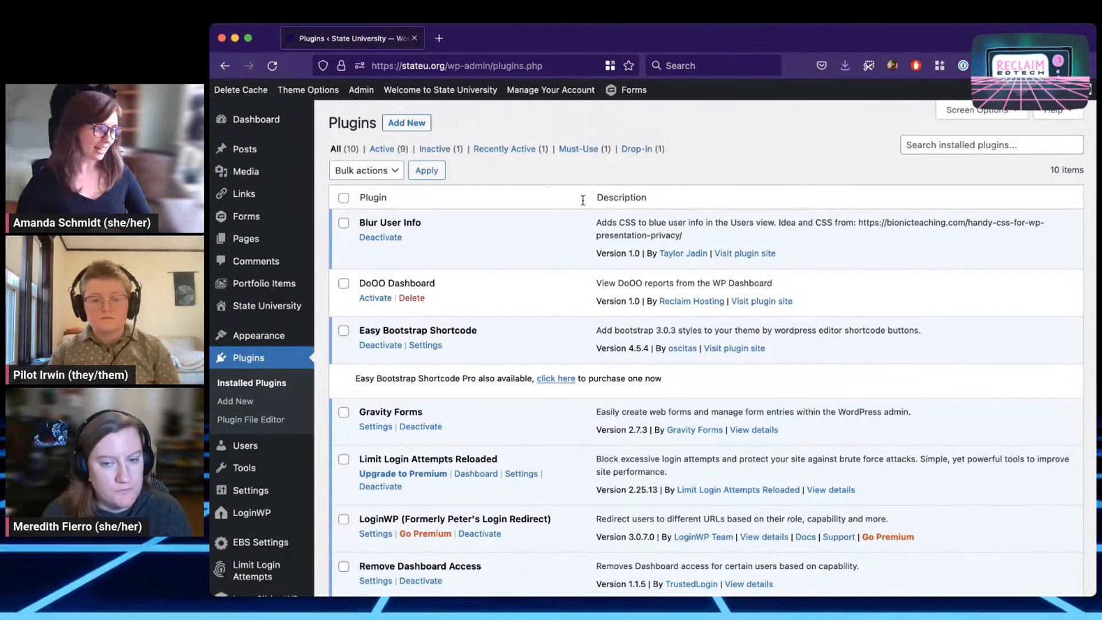
# Scroll through the ten installed plugins, including User Switching and the inactive DoOO Dashboard
pyautogui.scroll(-5, 551, 235)
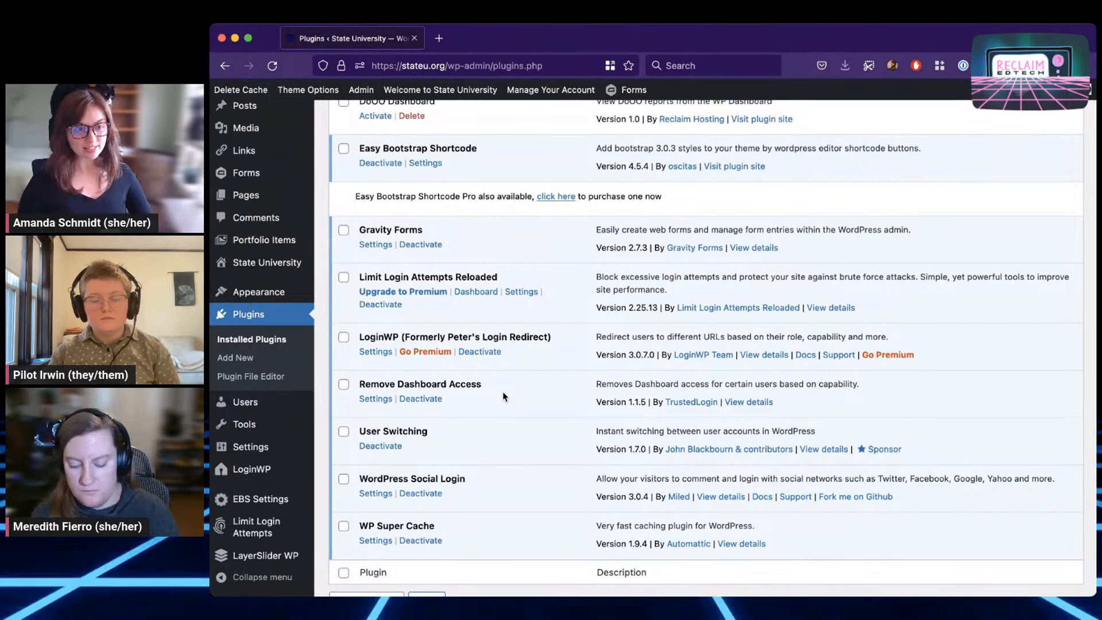
pyautogui.scroll(5, 503, 395)
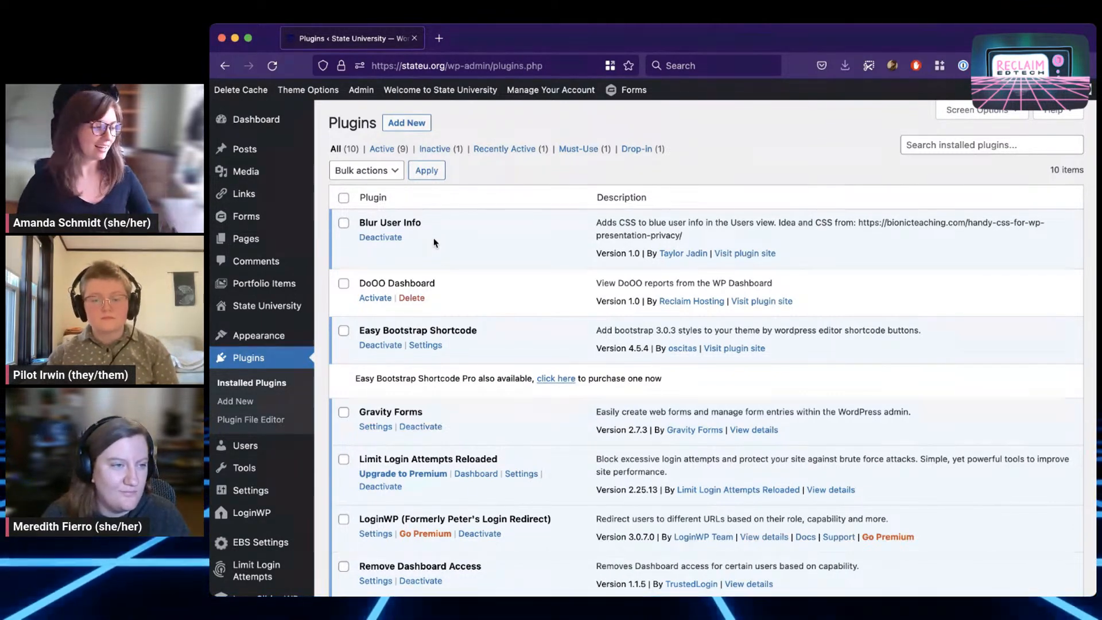
pyautogui.scroll(-5, 436, 241)
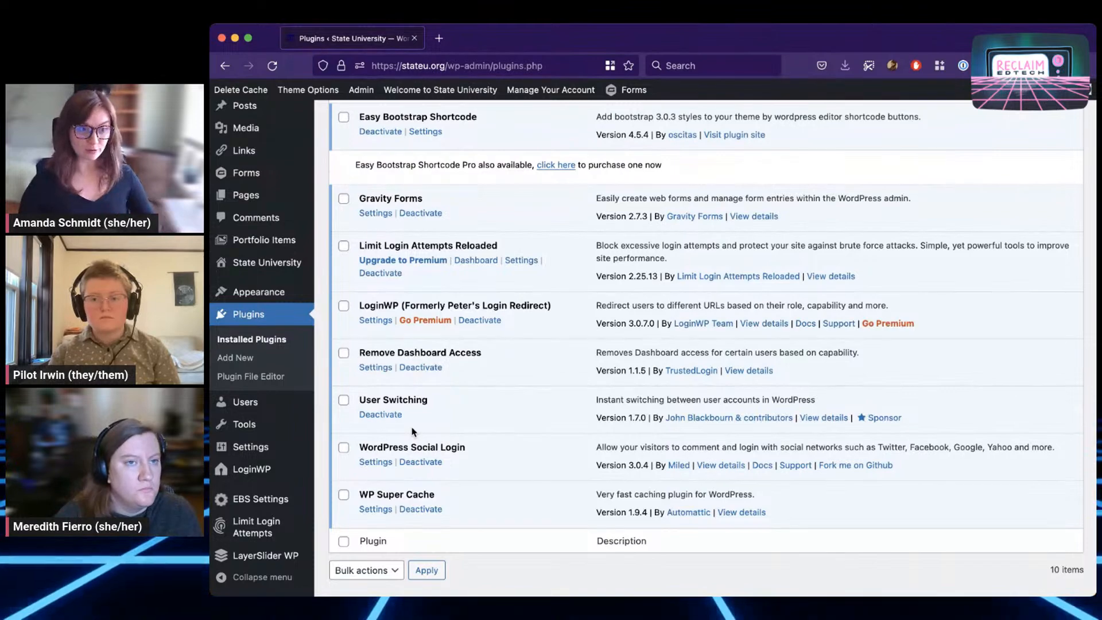
pyautogui.scroll(5, 412, 422)
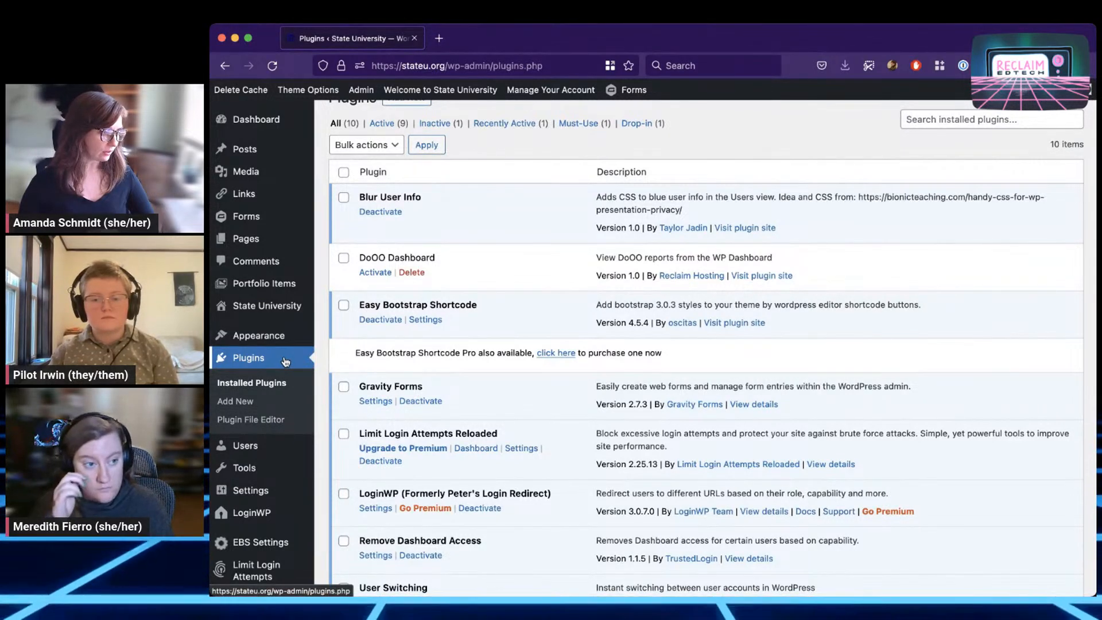
pyautogui.scroll(-2, 482, 396)
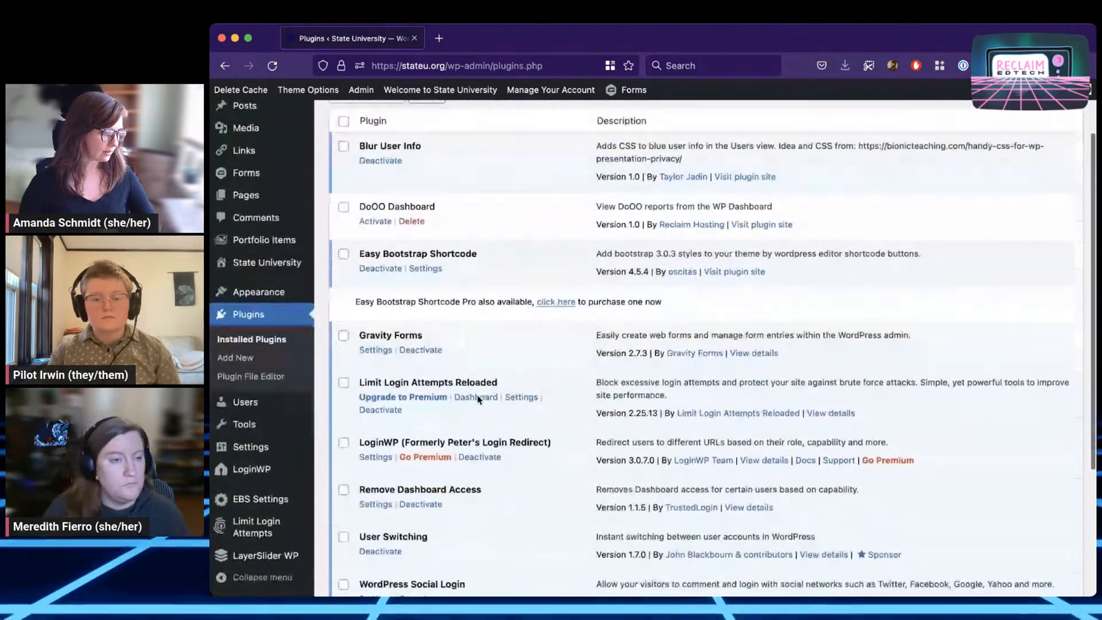
pyautogui.moveTo(255, 403)
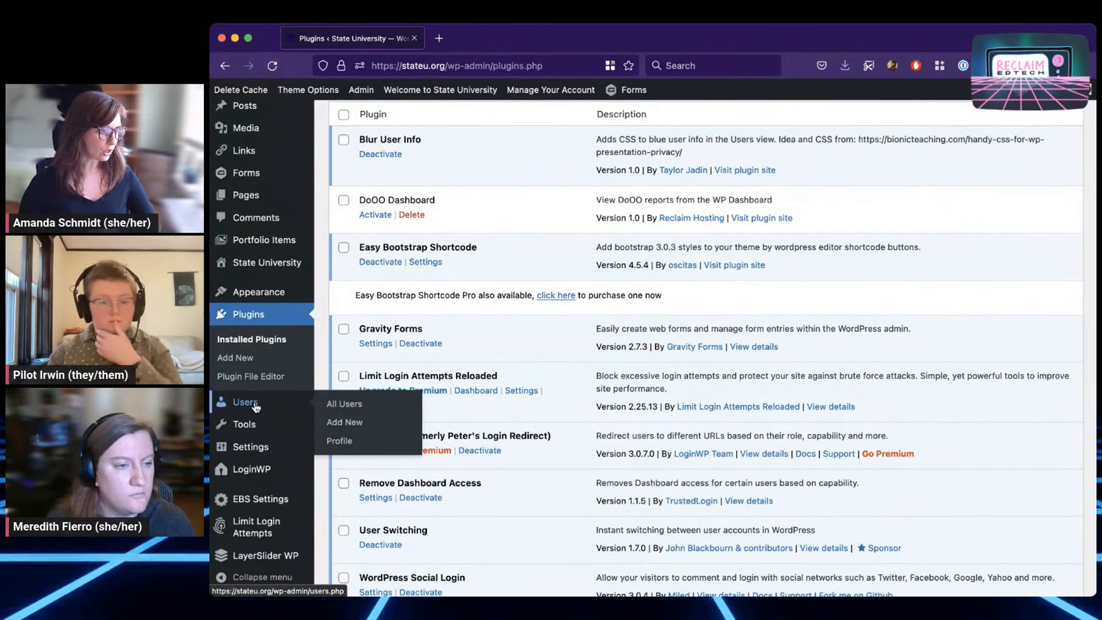
# Open All Users, showing 5,233 accounts: 4 administrators and 5,229 authors
pyautogui.click(255, 405)
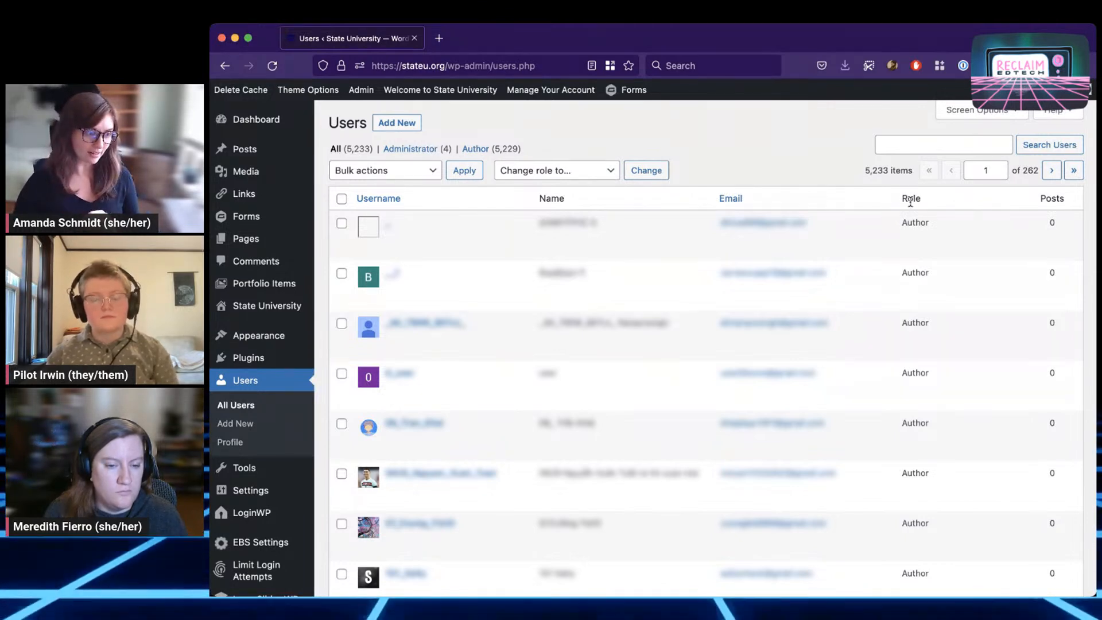
pyautogui.moveTo(904, 223)
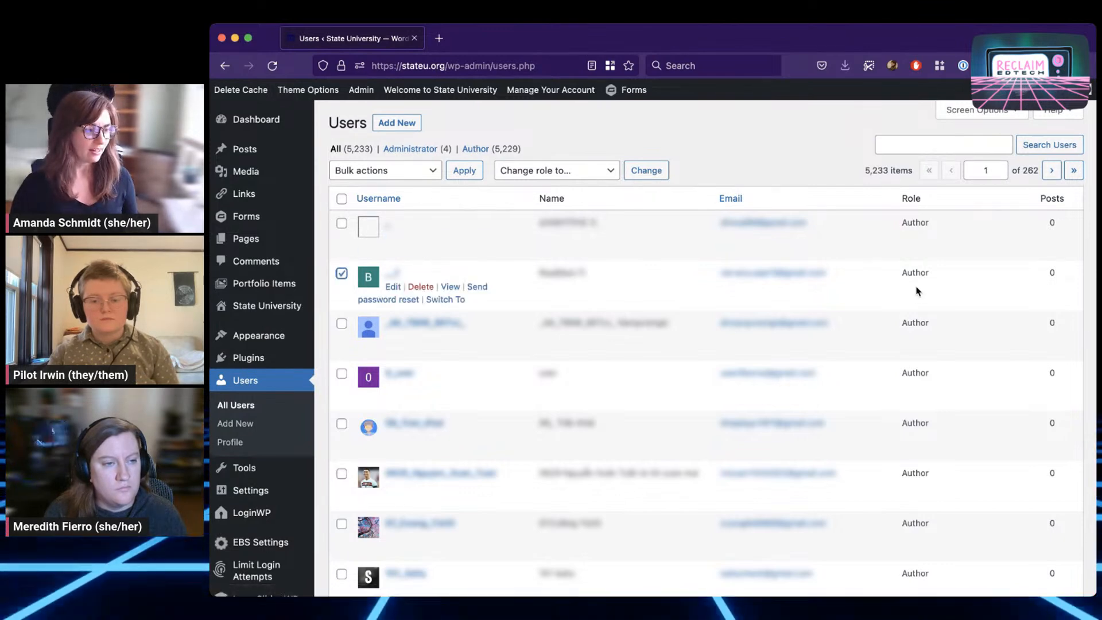
pyautogui.click(550, 176)
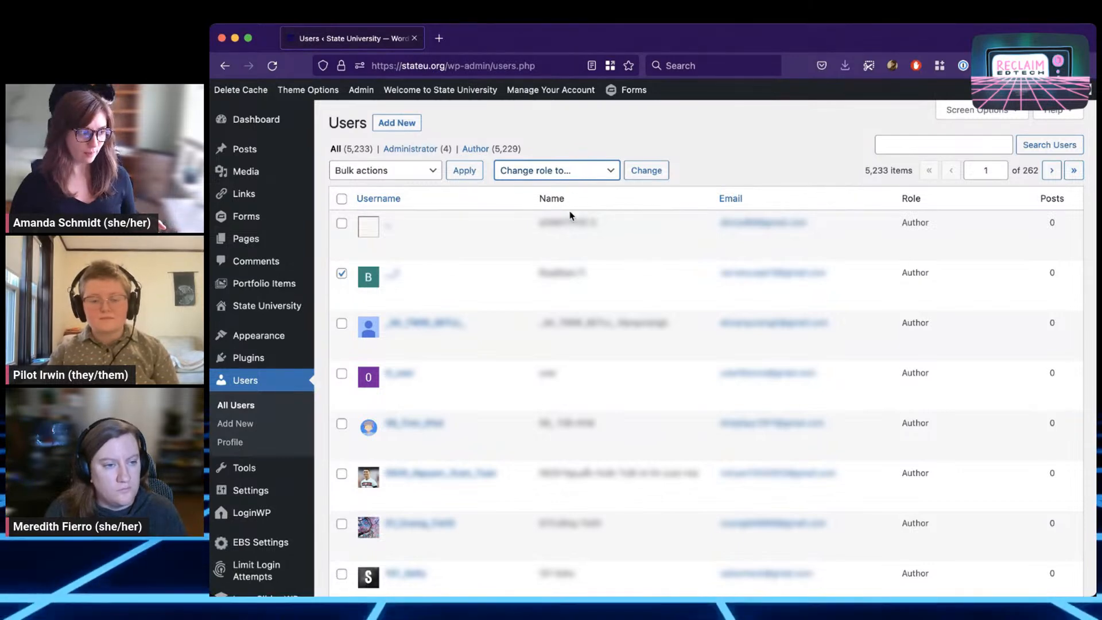
pyautogui.click(708, 151)
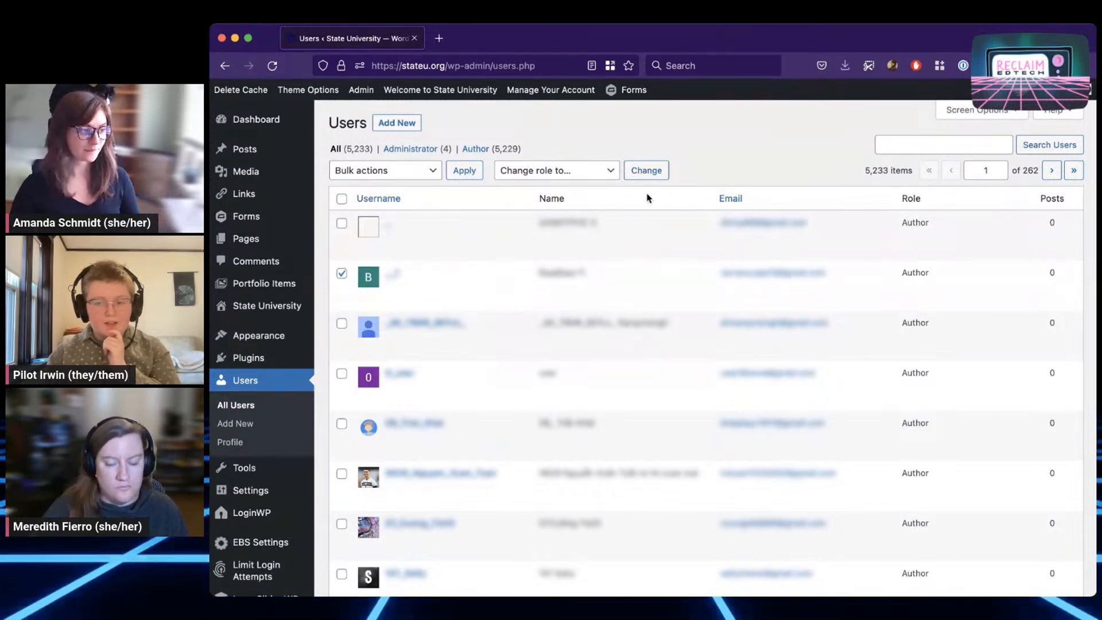
pyautogui.press('super+Tab')
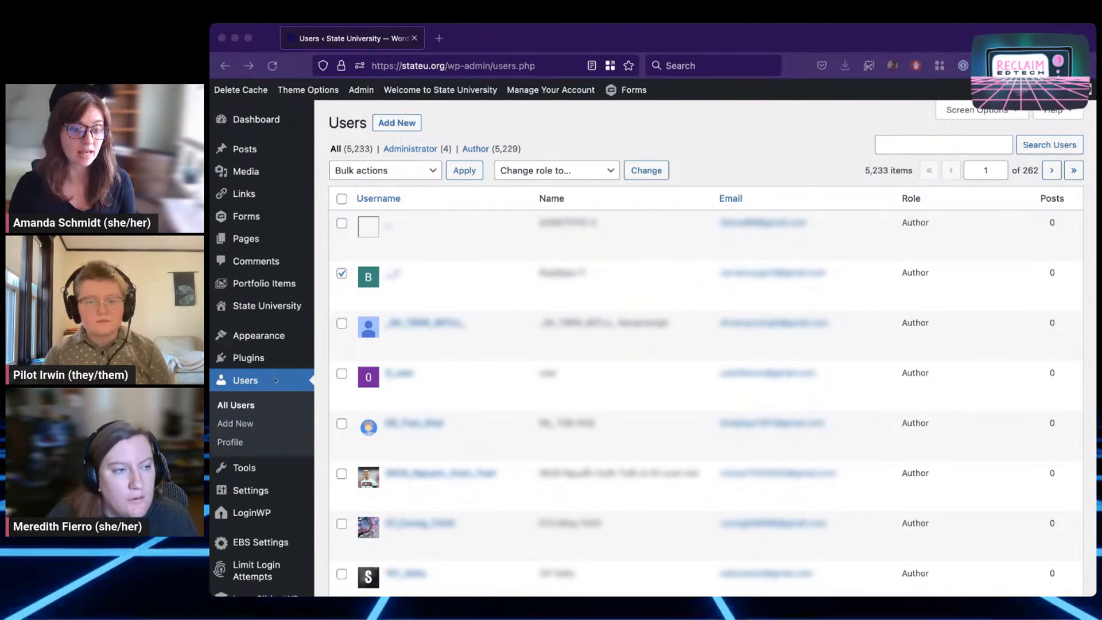
pyautogui.scroll(1, 245, 395)
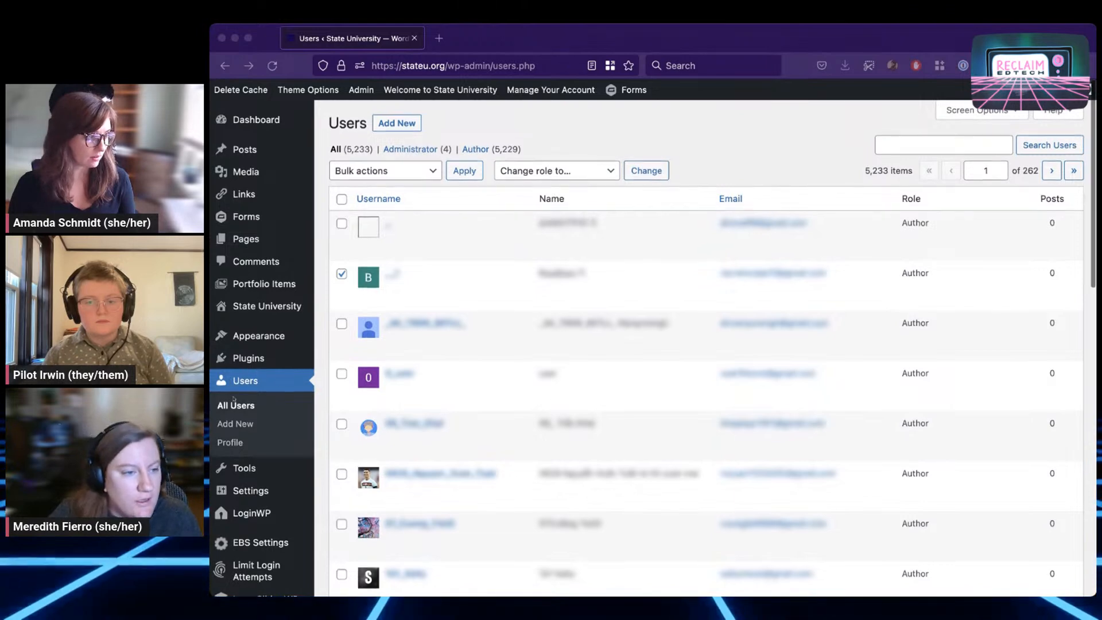
pyautogui.moveTo(261, 495)
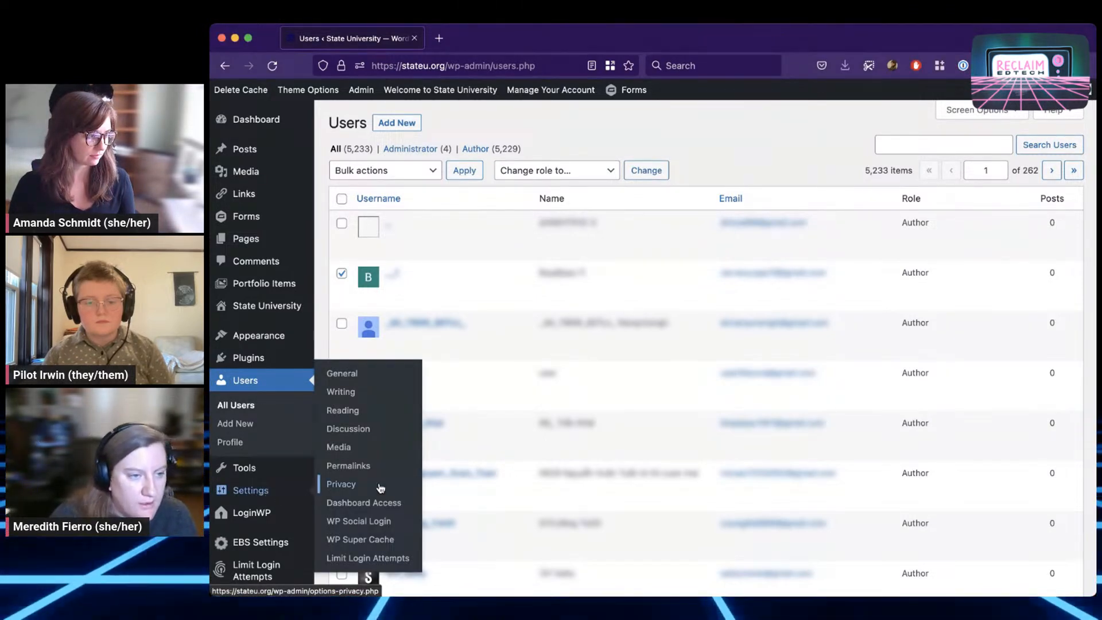
# In General Settings, try Subscriber as New User Default Role, then revert to Author unsaved
pyautogui.click(346, 372)
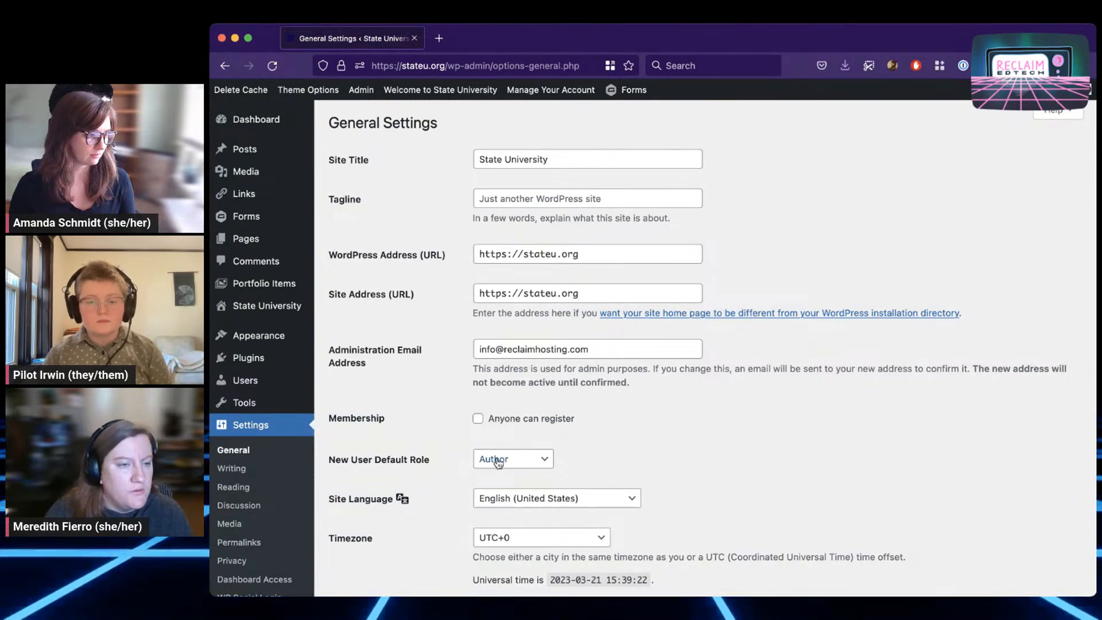
pyautogui.click(532, 461)
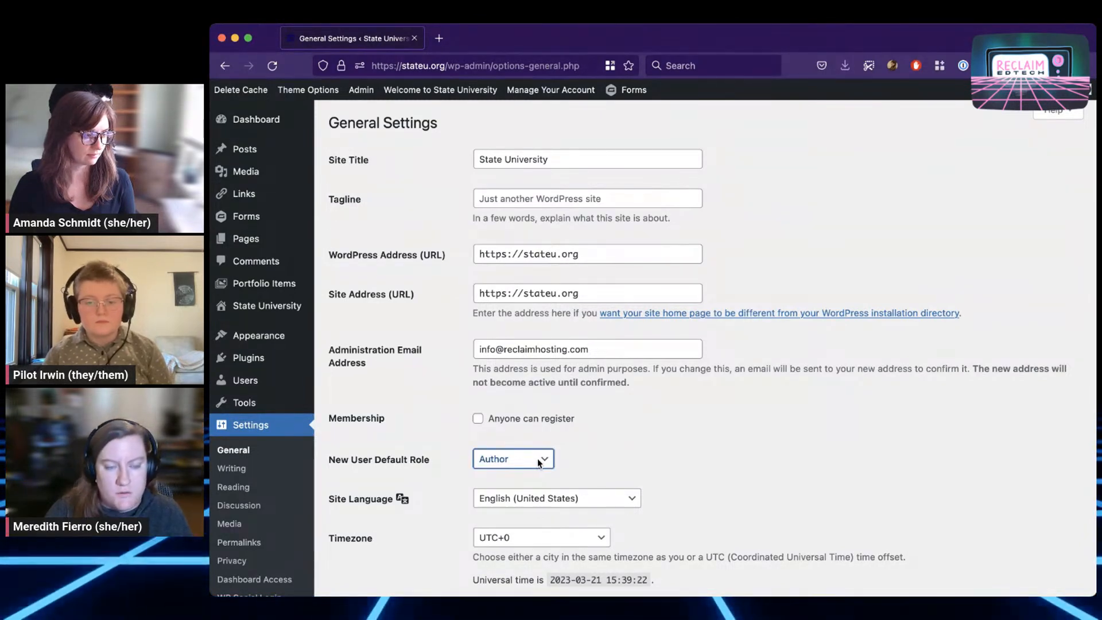
pyautogui.click(546, 429)
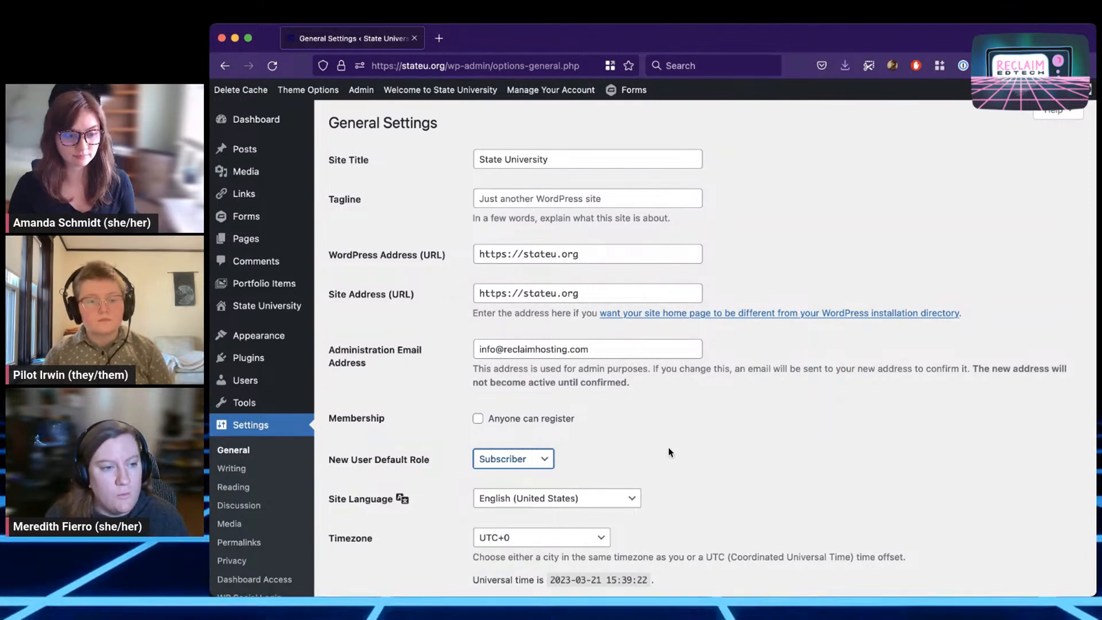
pyautogui.click(524, 459)
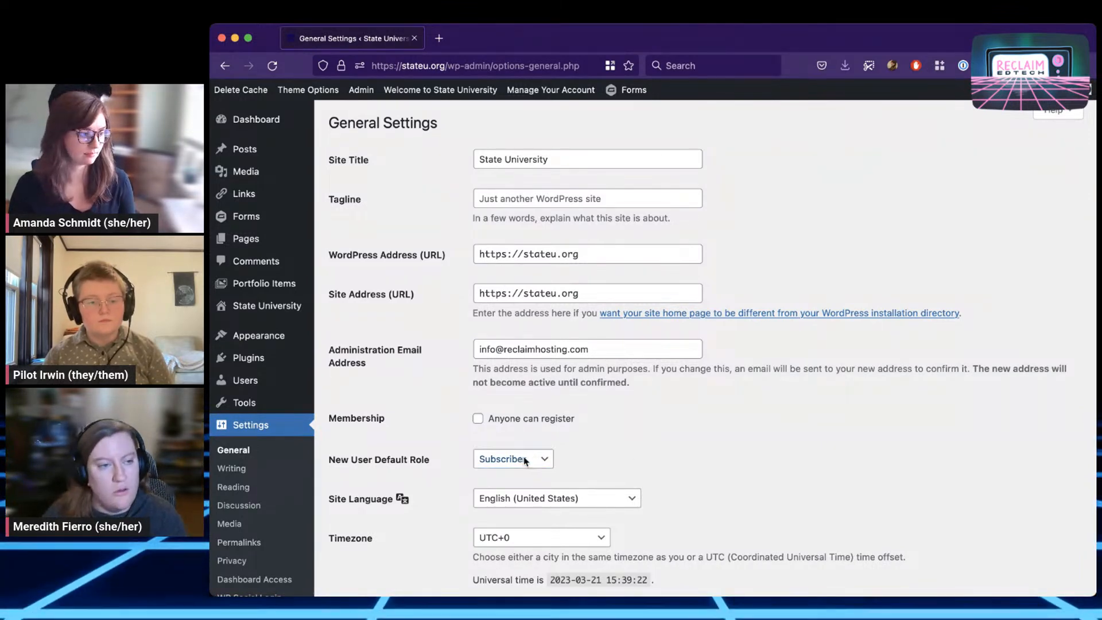
pyautogui.click(527, 487)
pyautogui.click(680, 447)
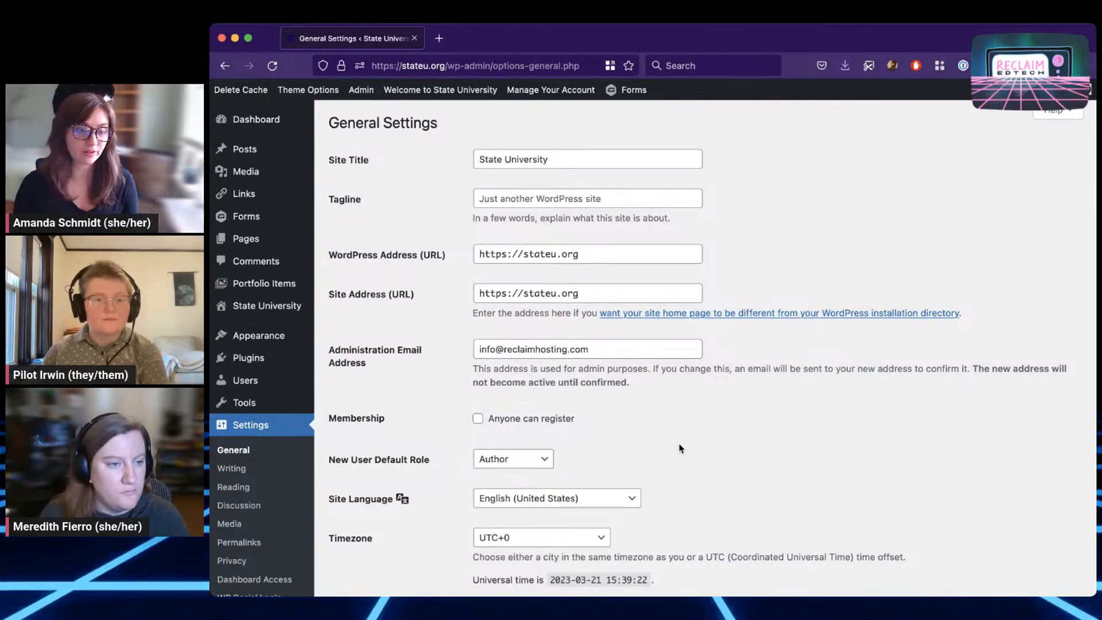
pyautogui.moveTo(246, 383)
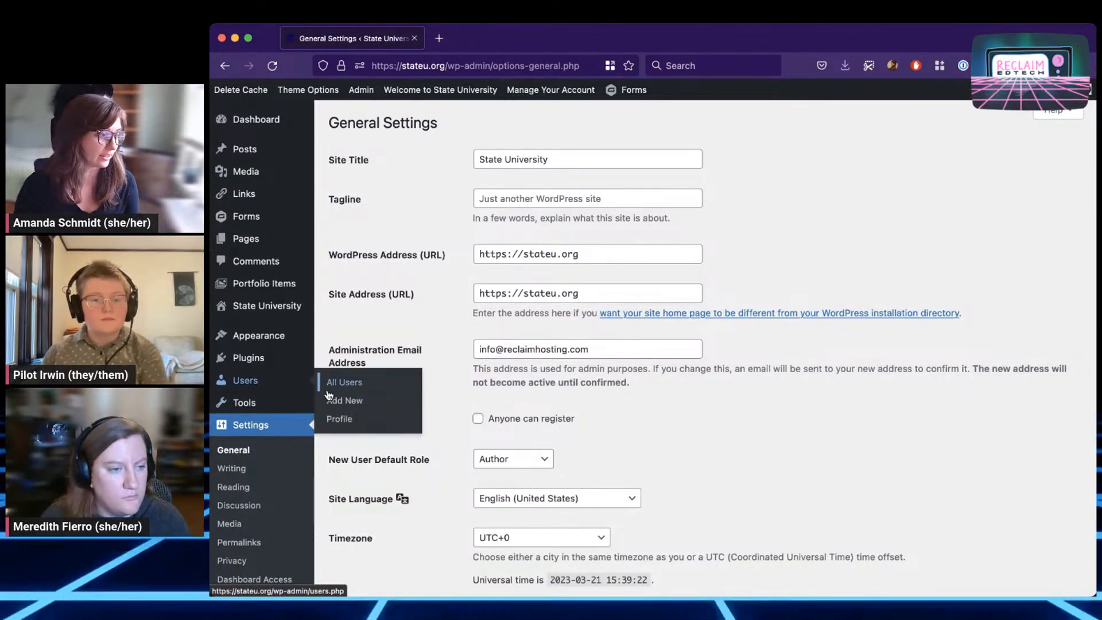
# Back on All Users, select the second user, view Change role options, then deselect it
pyautogui.click(344, 386)
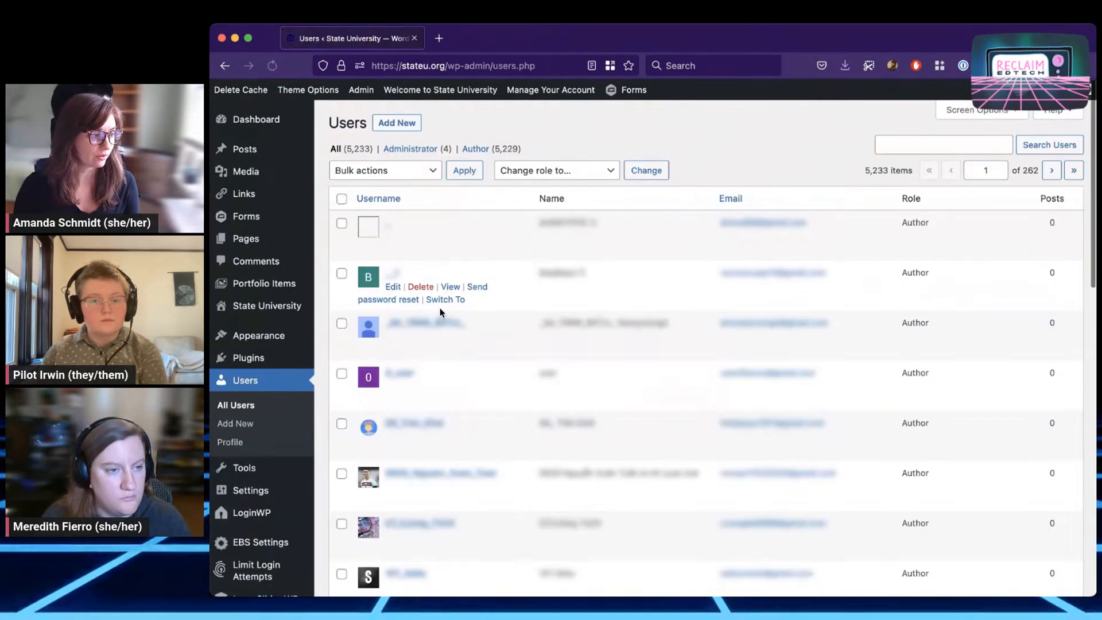
pyautogui.click(342, 274)
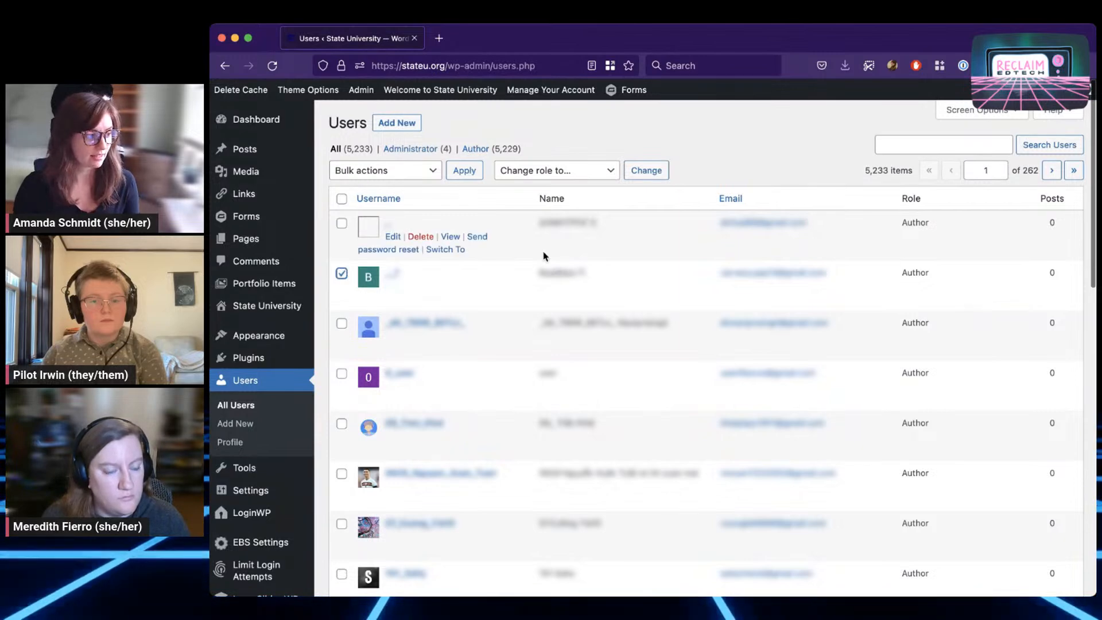
pyautogui.click(593, 171)
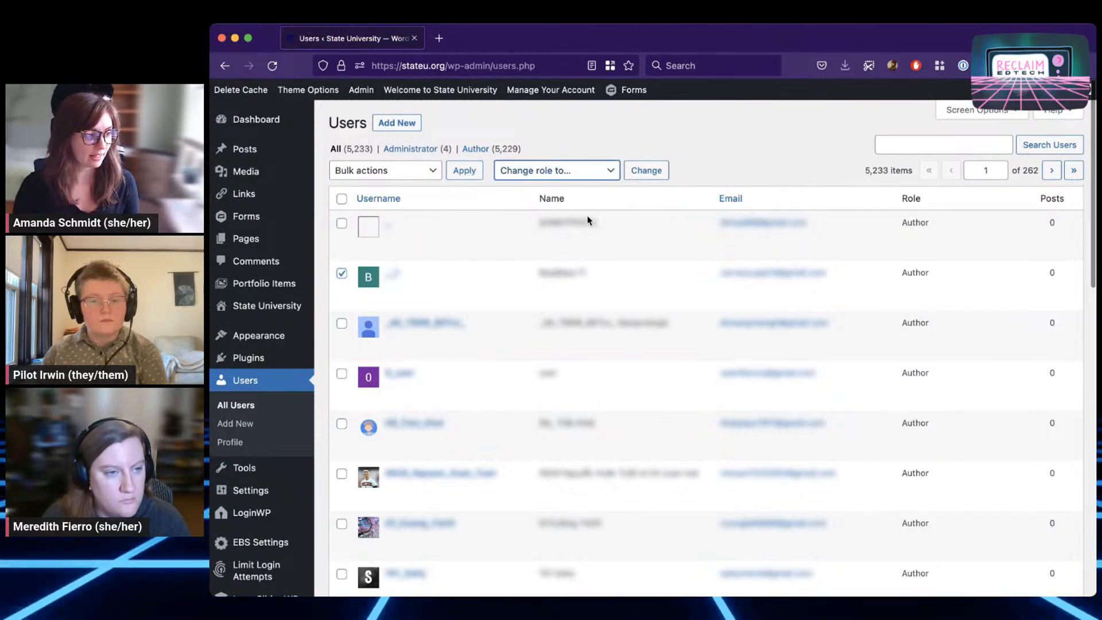
pyautogui.click(342, 274)
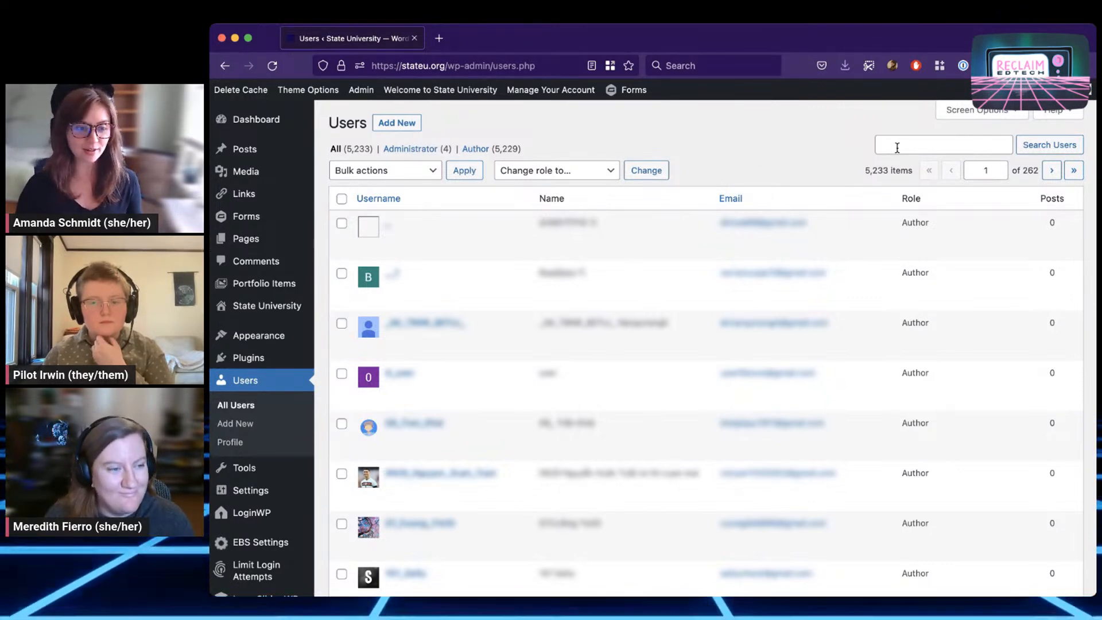
# Search users by the team member's e-mail address, returning one Author account
pyautogui.click(896, 147)
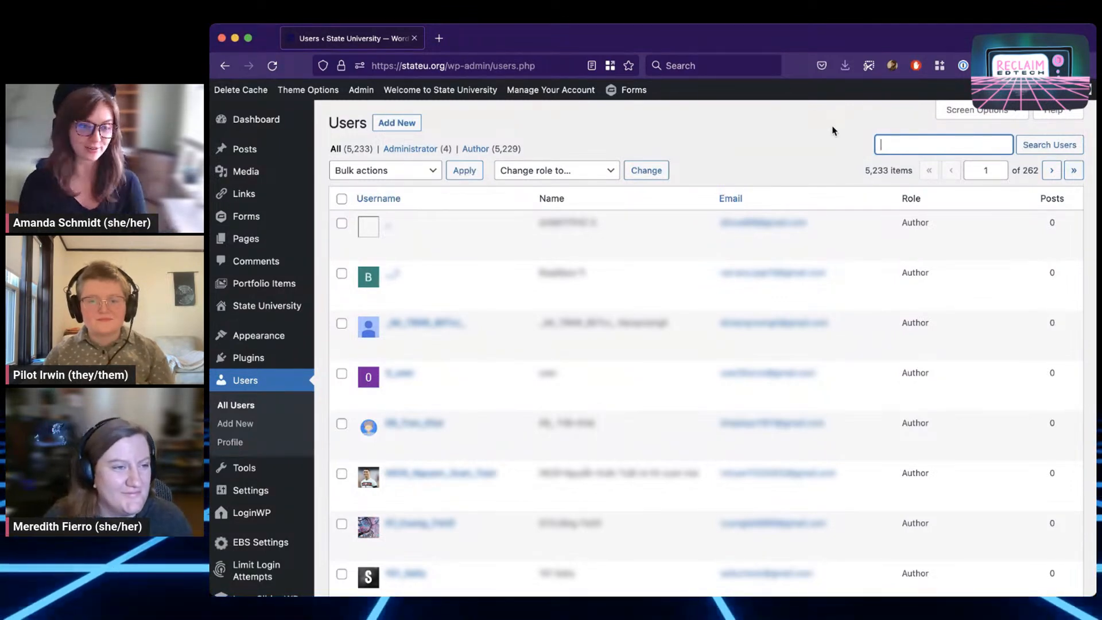
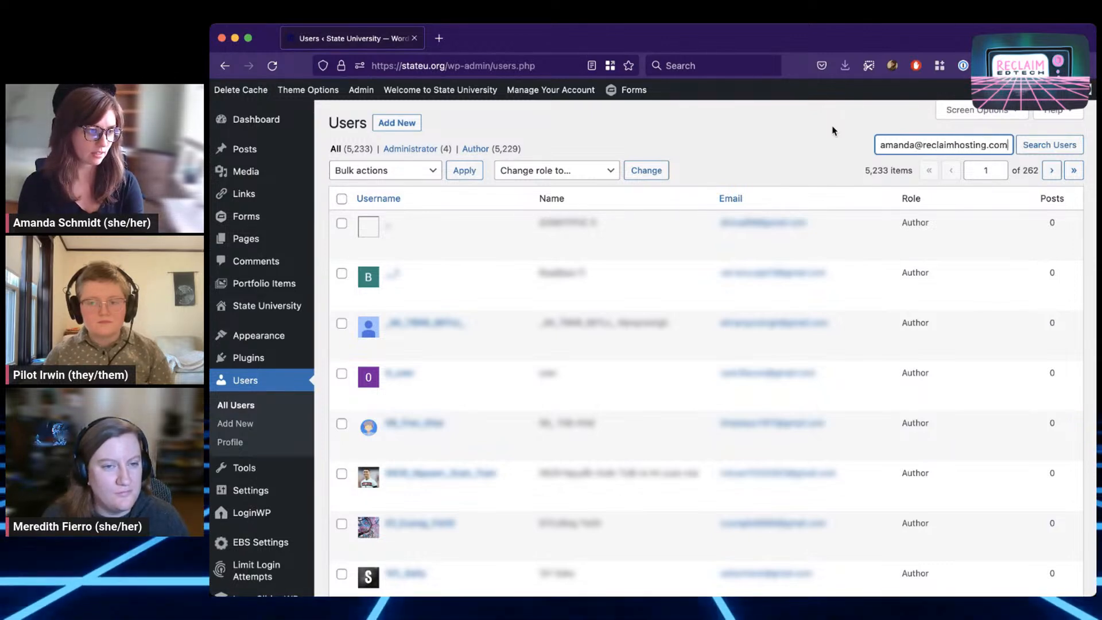
pyautogui.press('Return')
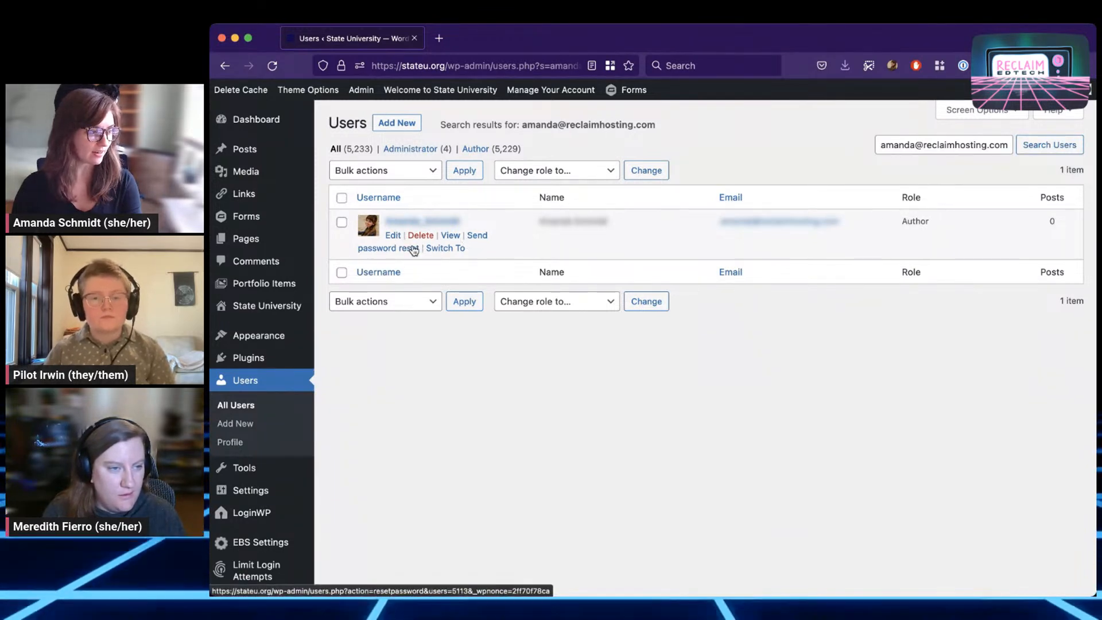
pyautogui.click(450, 250)
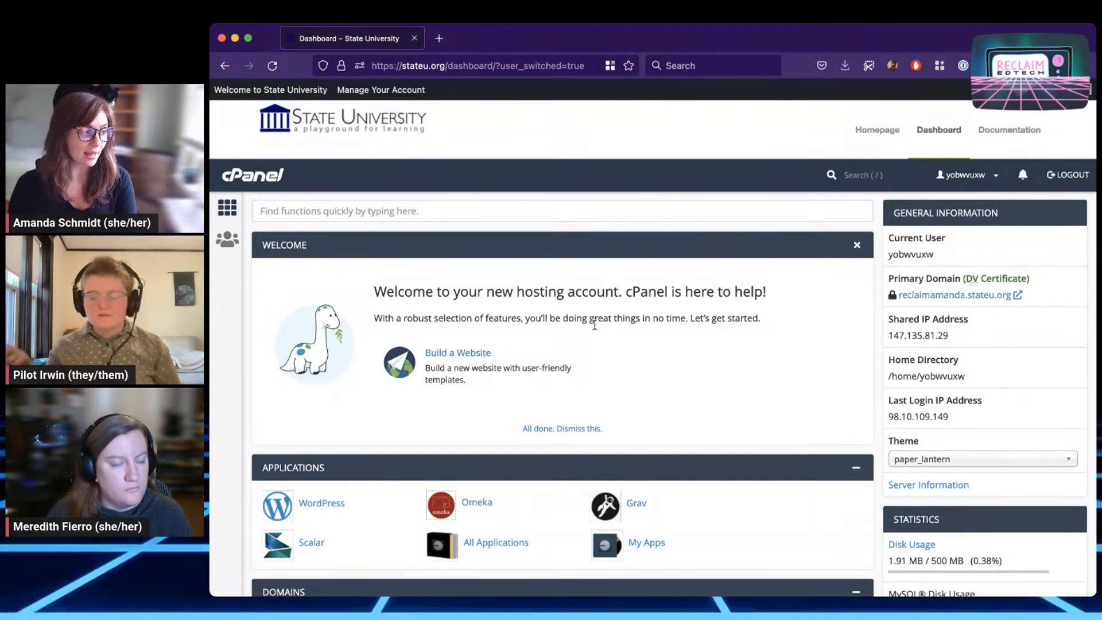
pyautogui.scroll(-10, 689, 224)
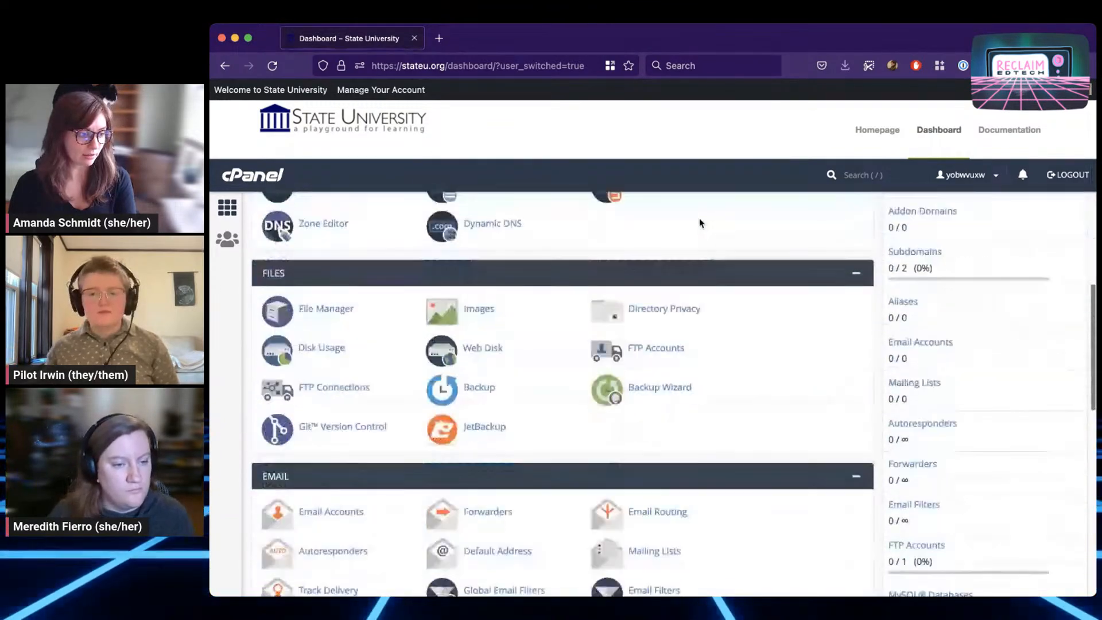
pyautogui.scroll(10, 699, 222)
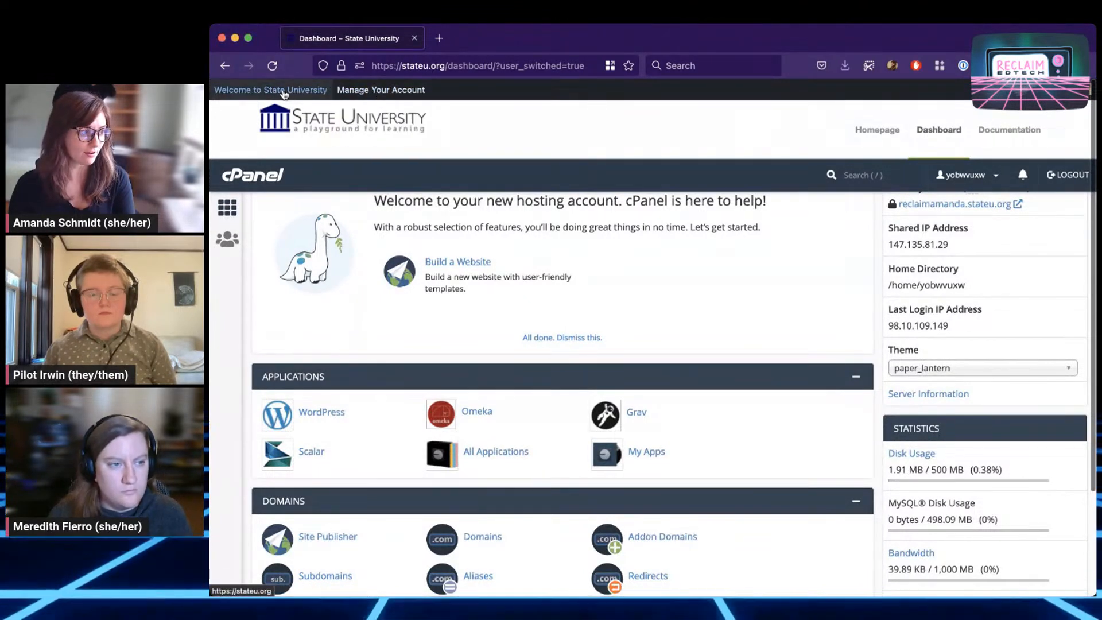
pyautogui.moveTo(365, 100)
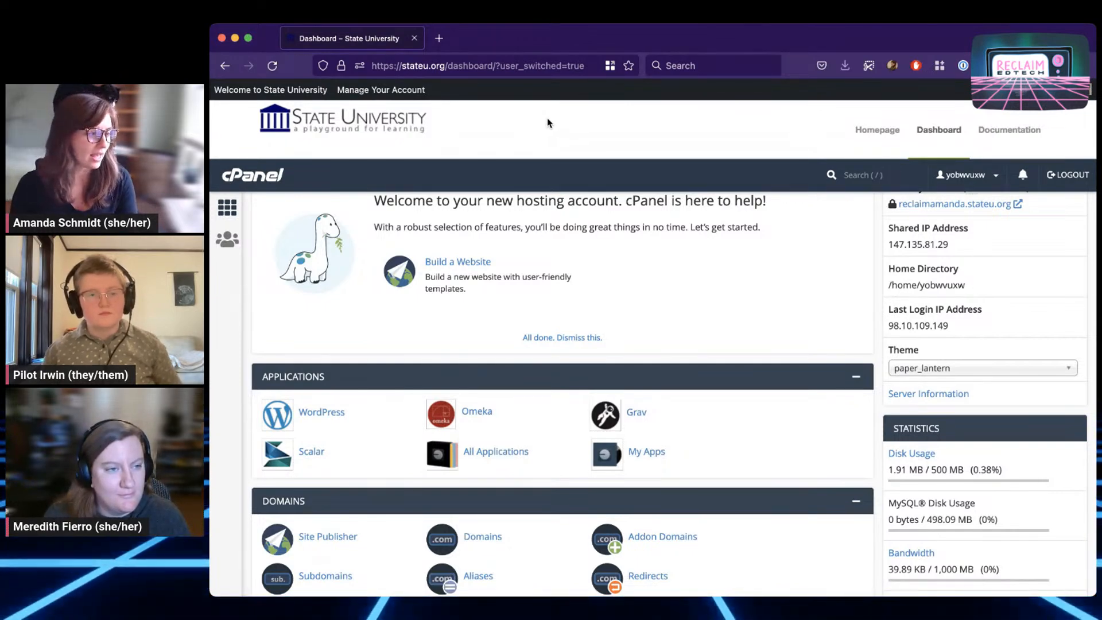
pyautogui.scroll(2, 949, 323)
pyautogui.scroll(2, 950, 322)
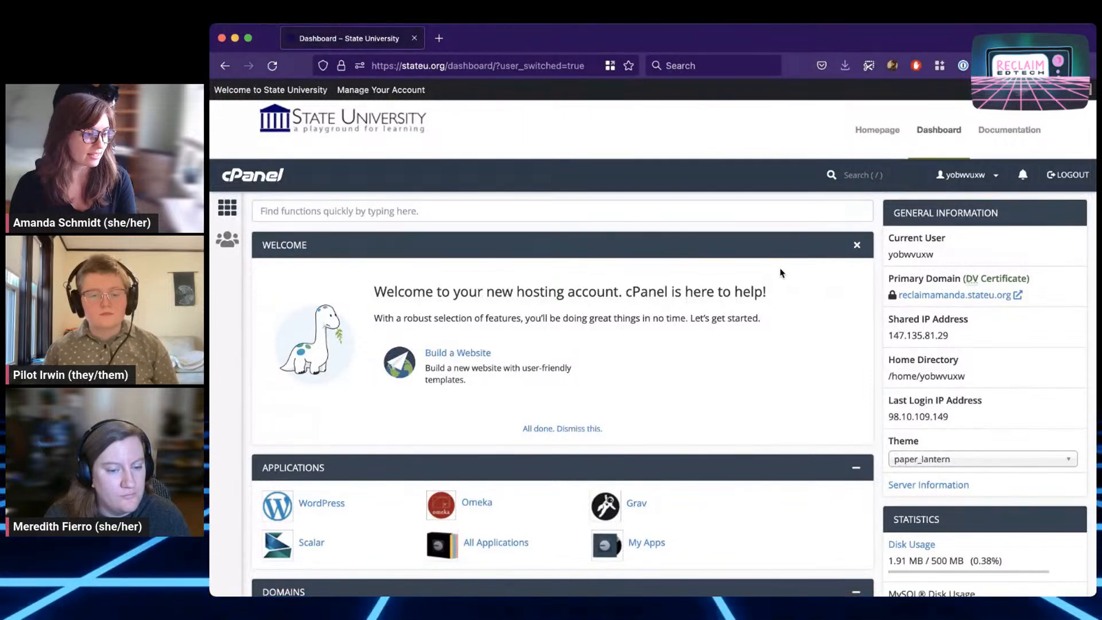
pyautogui.scroll(-6, 780, 273)
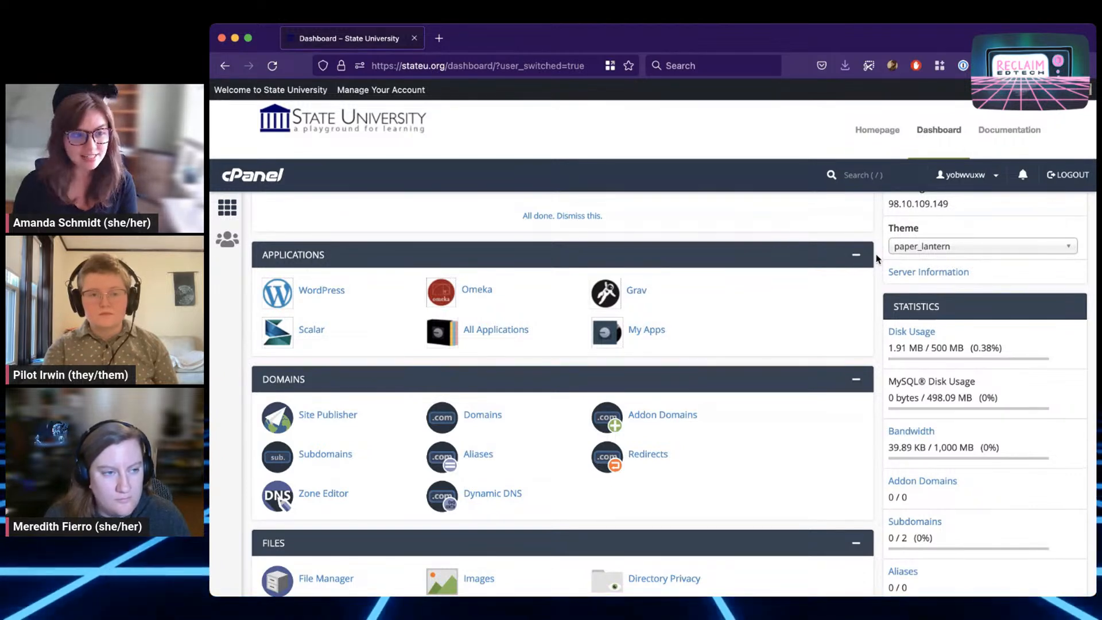
pyautogui.scroll(-10, 876, 259)
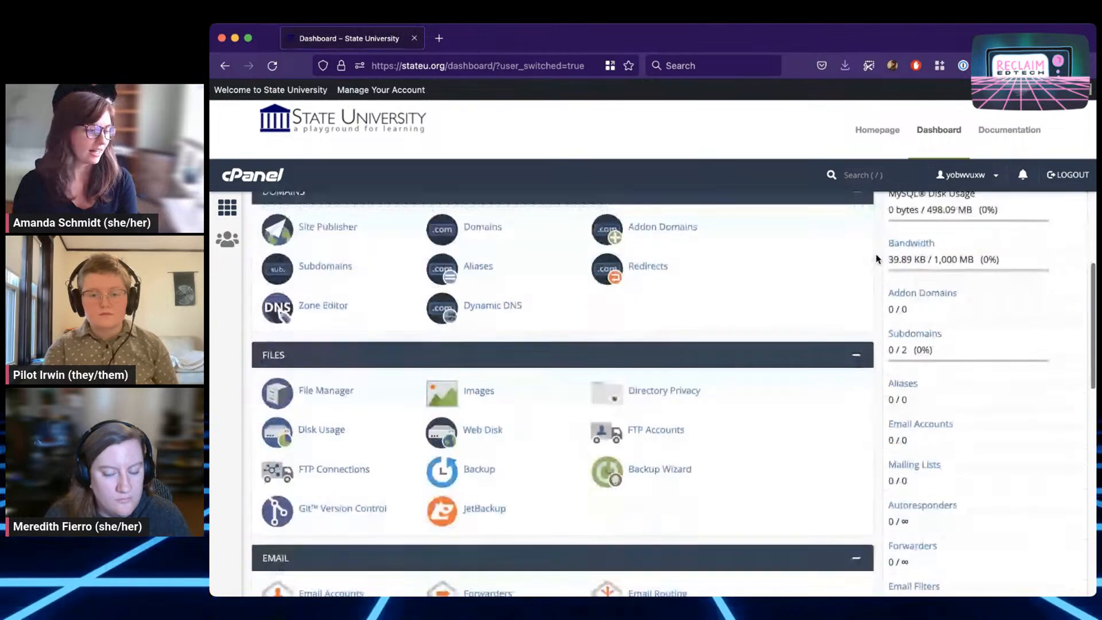
pyautogui.scroll(-8, 876, 259)
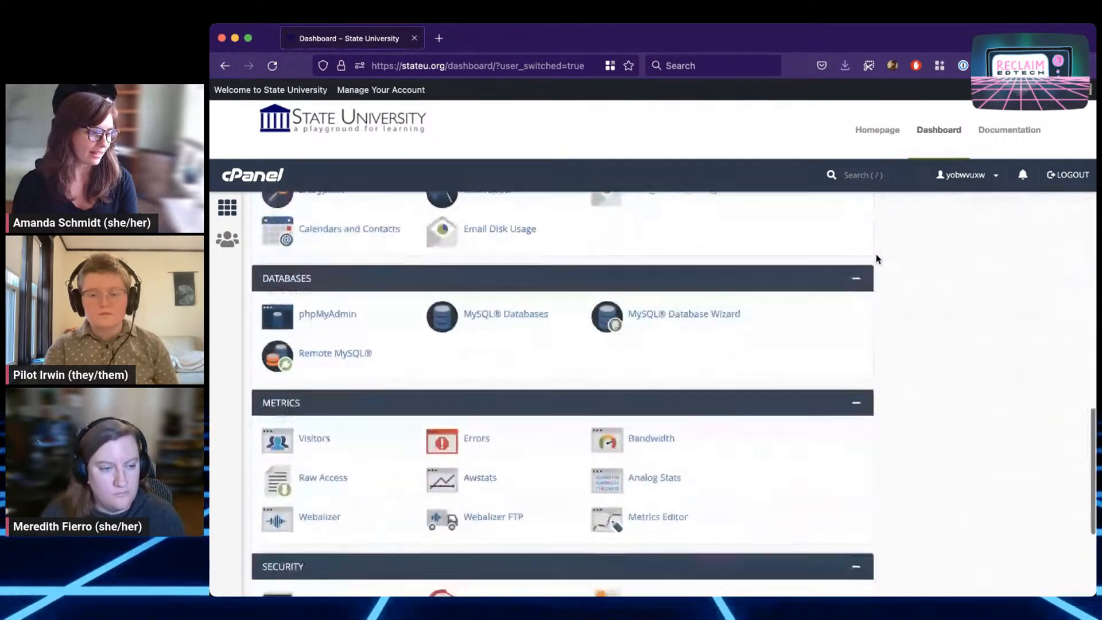
pyautogui.scroll(-5, 876, 258)
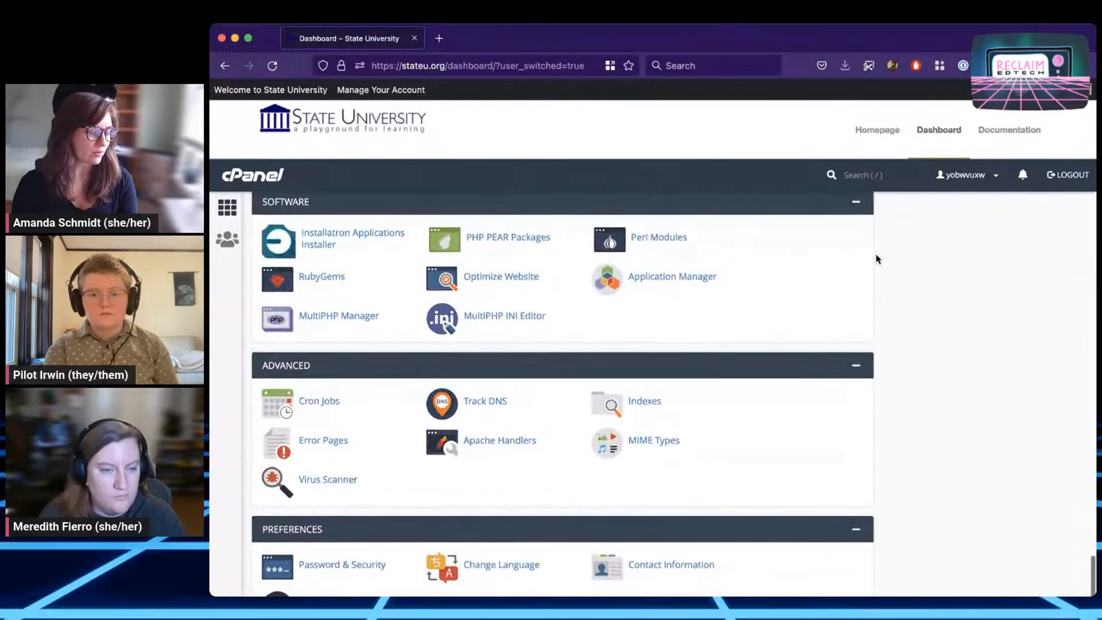
pyautogui.scroll(20, 876, 259)
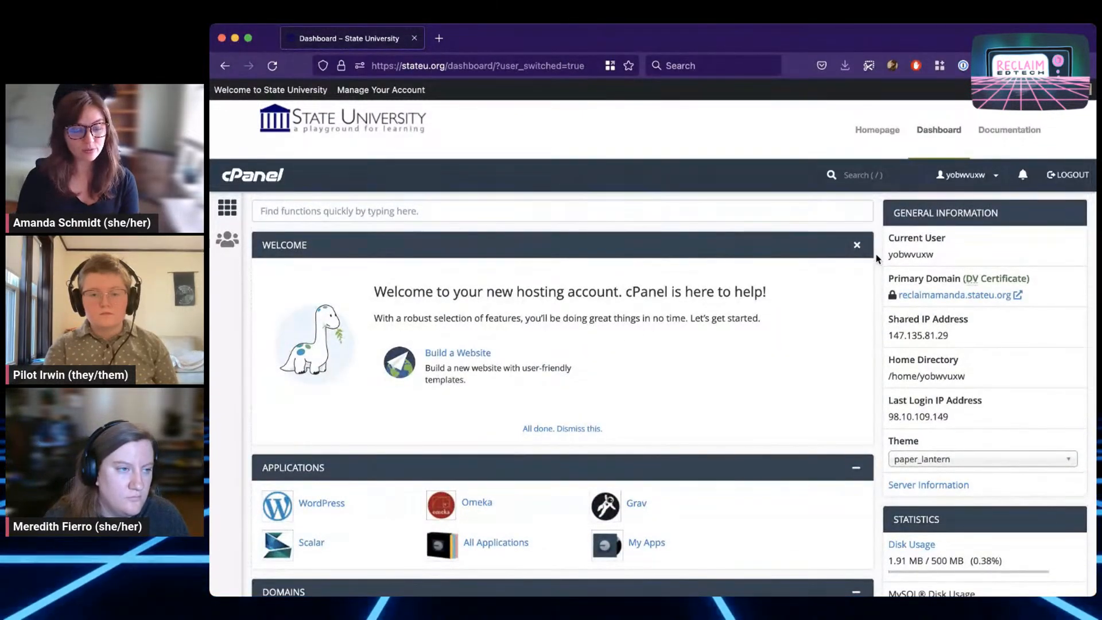
pyautogui.scroll(-9, 876, 259)
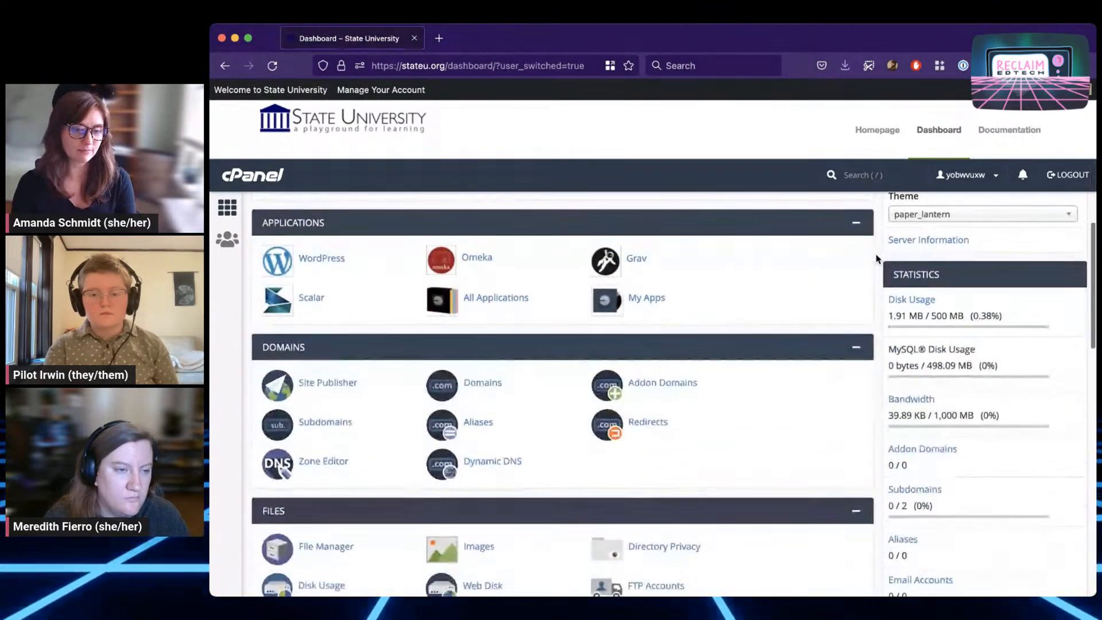
pyautogui.scroll(-3, 876, 259)
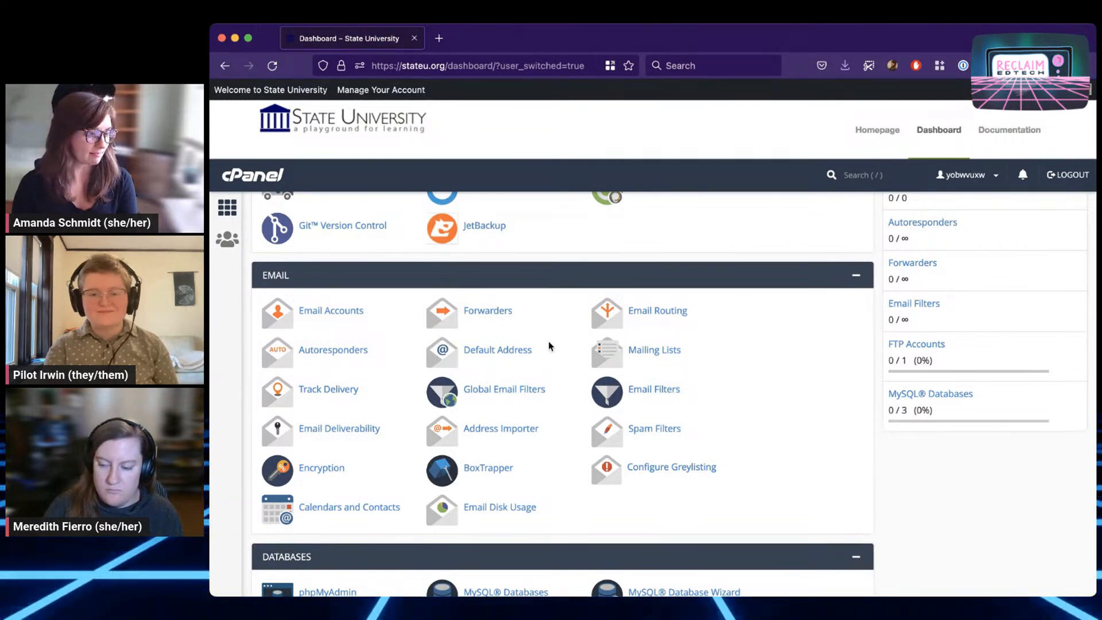
pyautogui.click(856, 276)
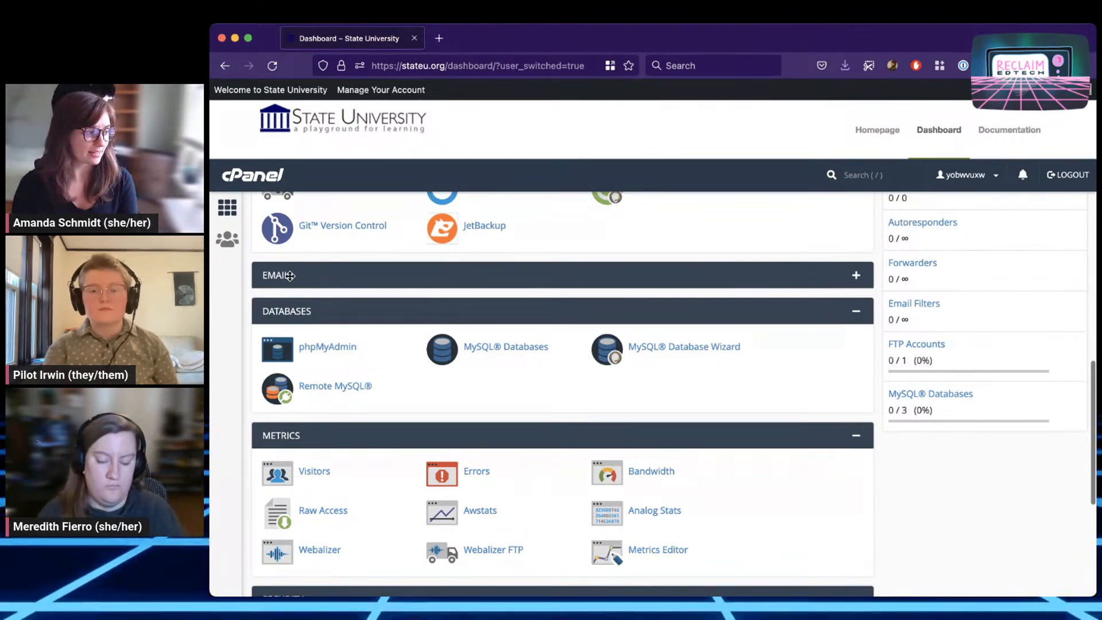
pyautogui.click(857, 278)
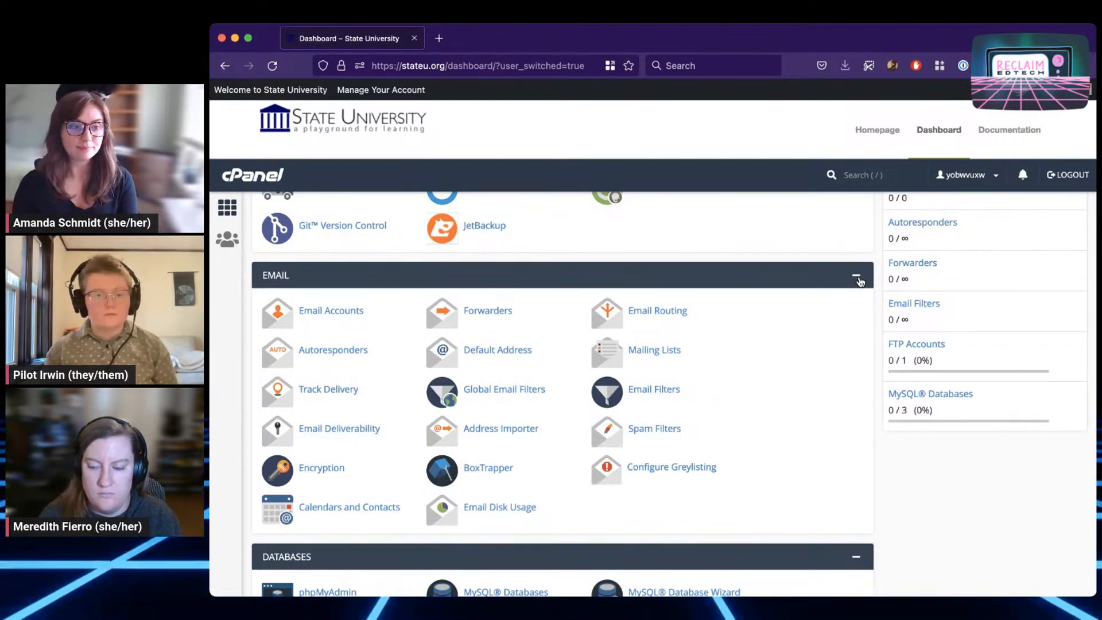
pyautogui.scroll(15, 866, 281)
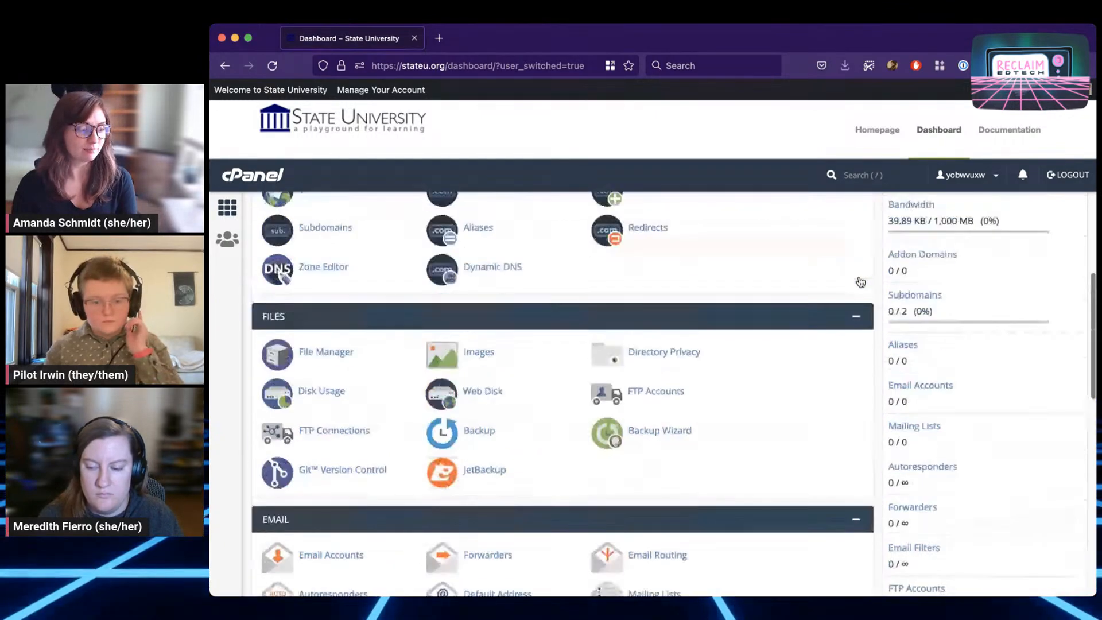
pyautogui.scroll(2, 876, 281)
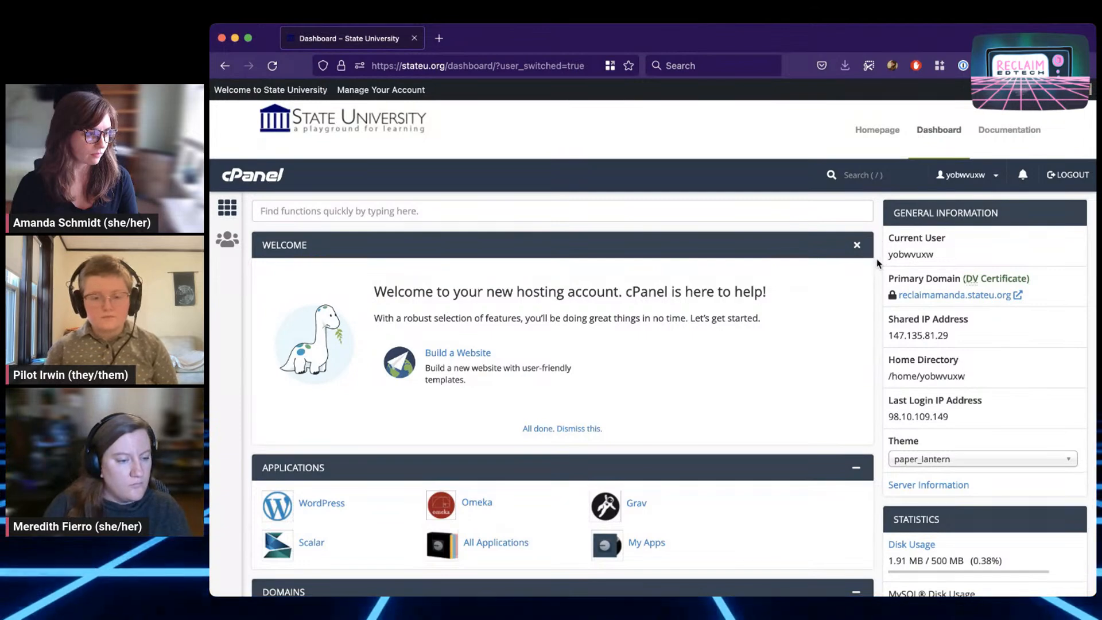
pyautogui.scroll(-3, 876, 263)
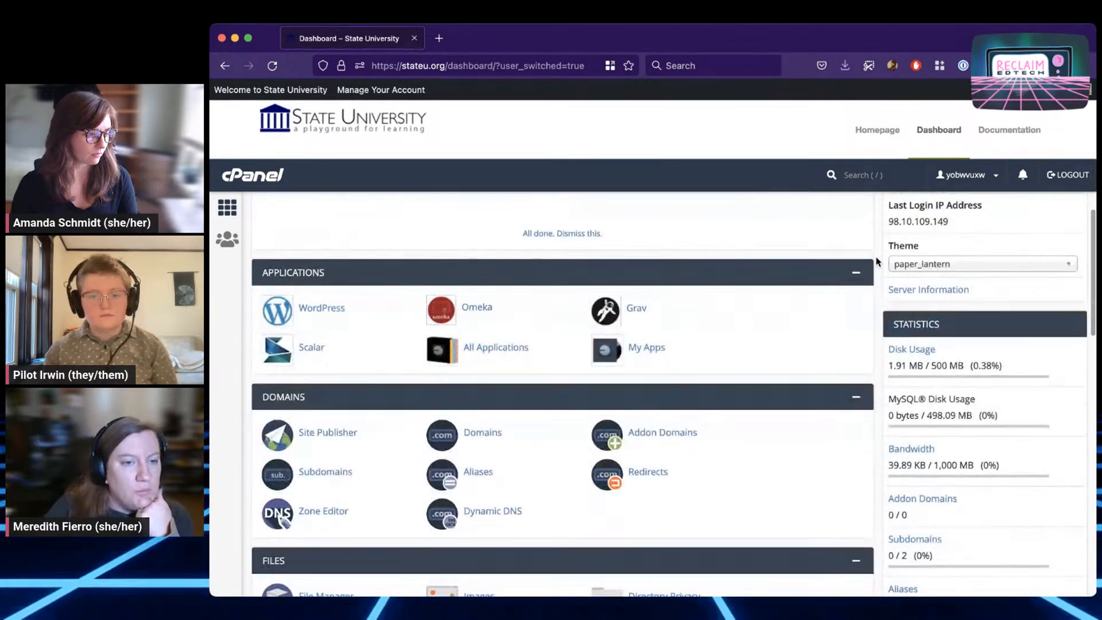
pyautogui.scroll(3, 876, 263)
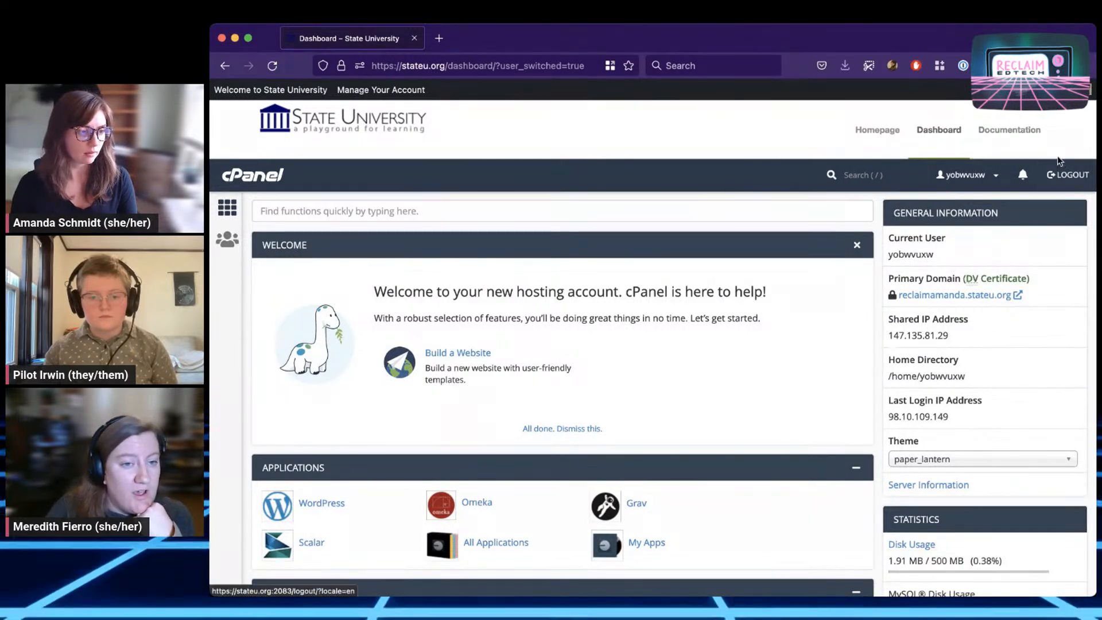
# Use 'Switch back to admin' in the account menu to return to the admin account
pyautogui.moveTo(1060, 91)
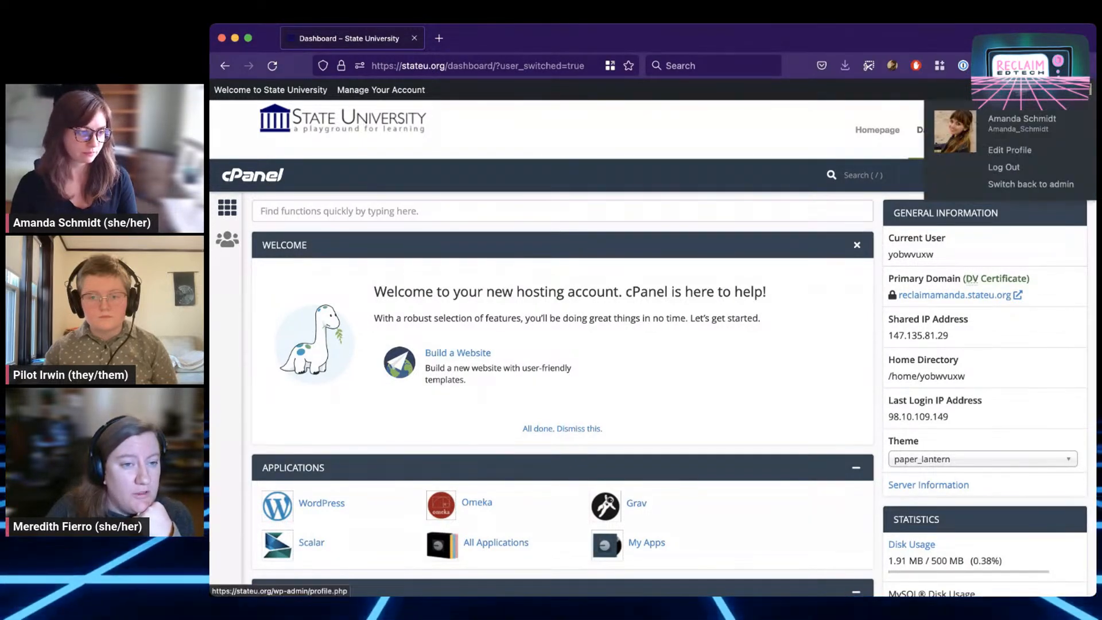
pyautogui.click(1049, 187)
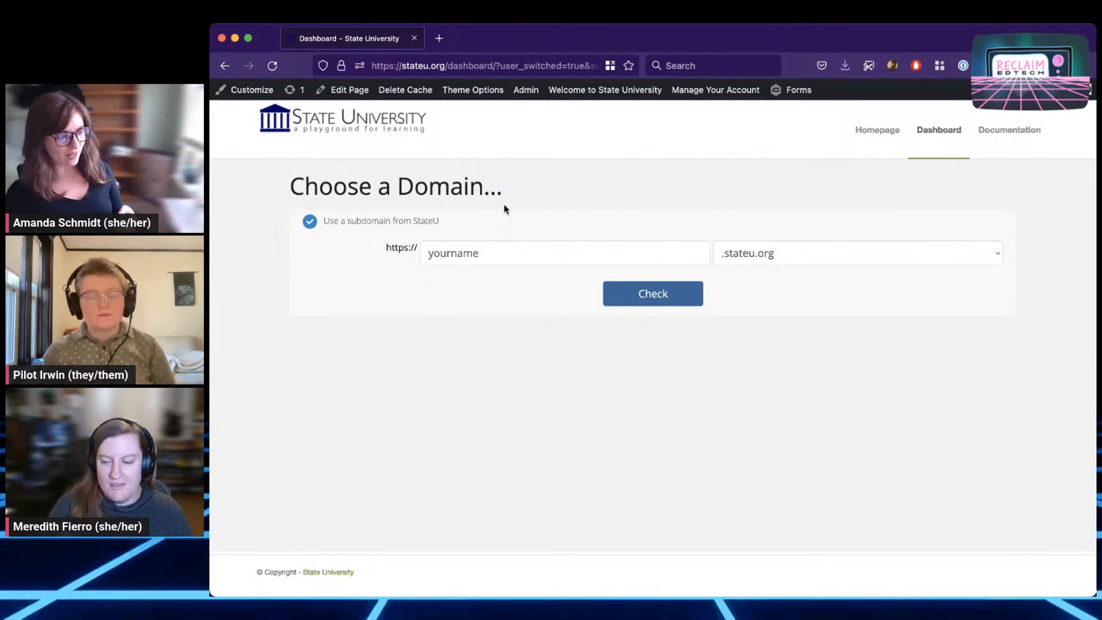
pyautogui.moveTo(1078, 89)
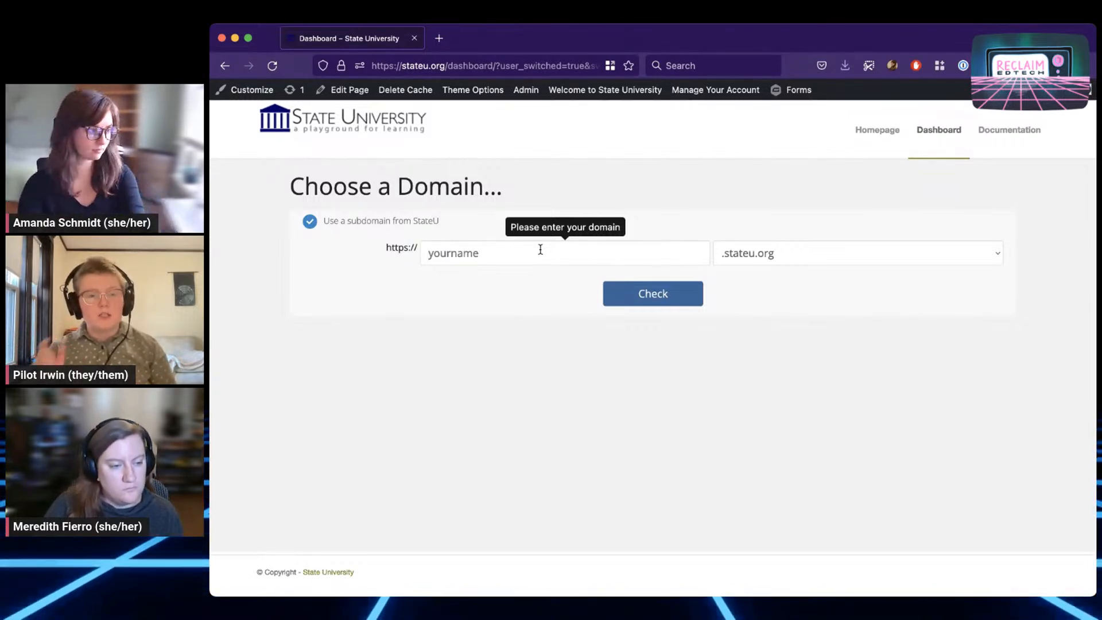
# Enter 'reclaimadmin' as the .stateu.org subdomain and check its availability
pyautogui.write('recla')
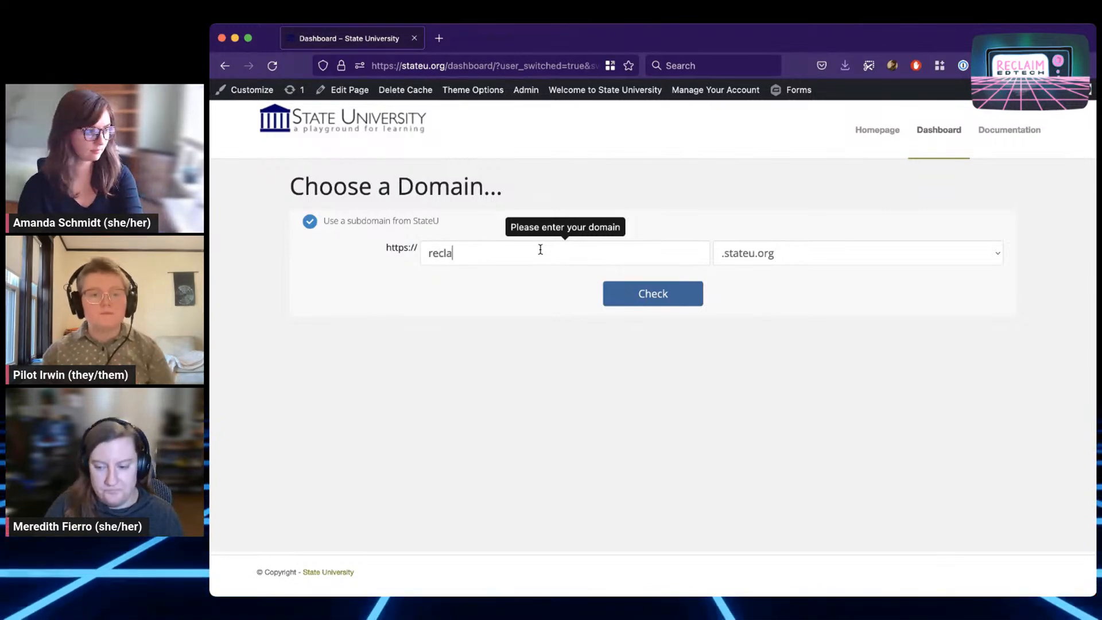
pyautogui.write('imadmin')
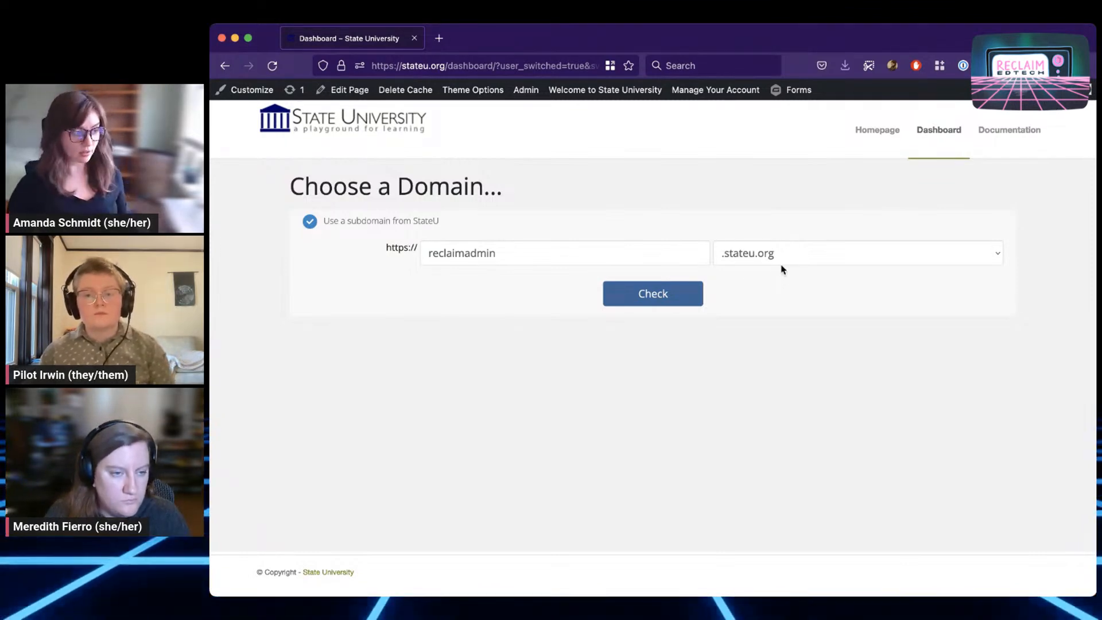
pyautogui.click(673, 291)
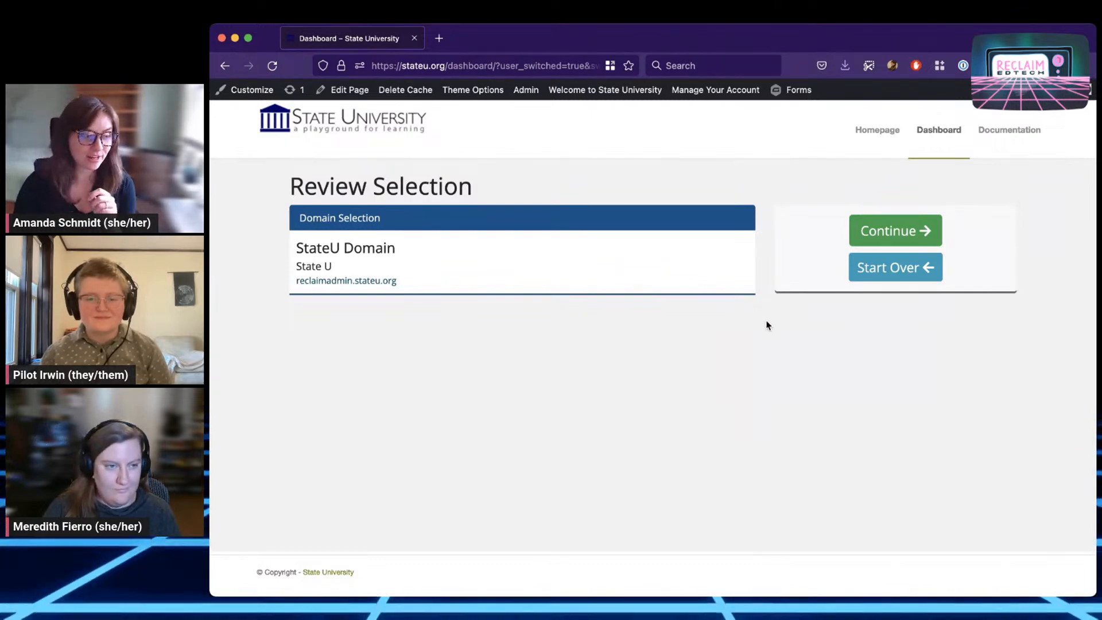
# Continue with reclaimadmin.stateu.org, review the account address, and complete the signup
pyautogui.click(891, 232)
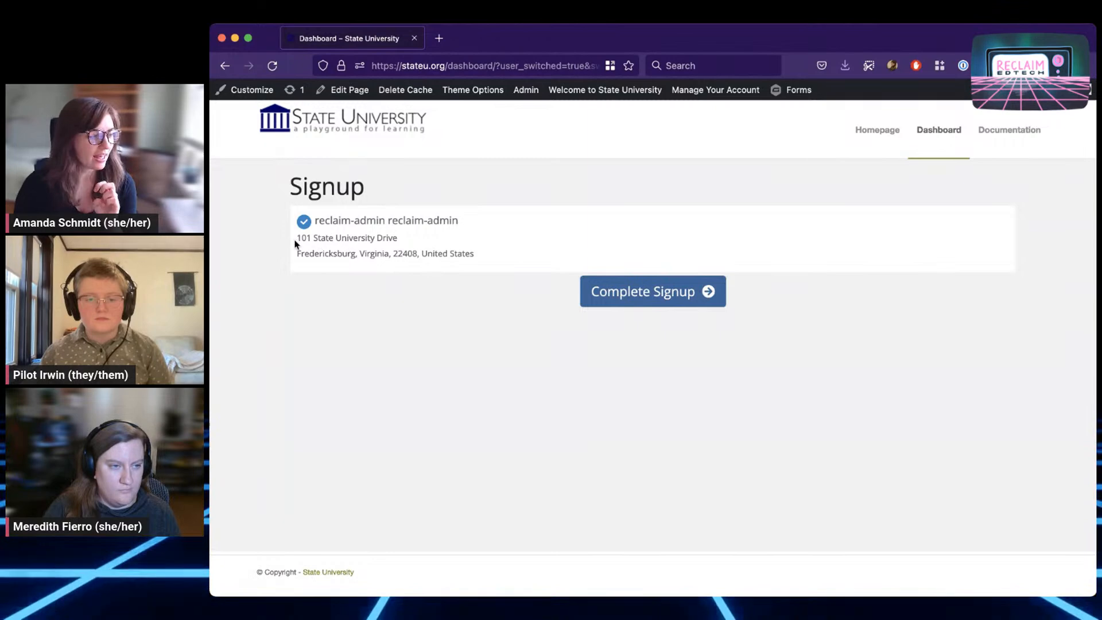
pyautogui.moveTo(297, 243); pyautogui.dragTo(482, 255)
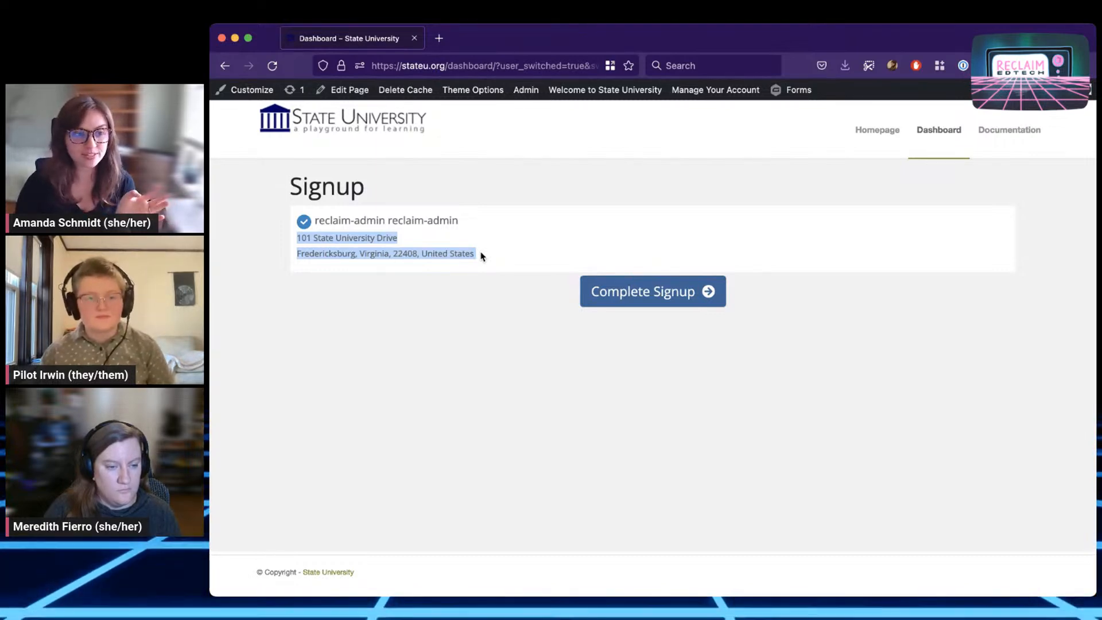
pyautogui.click(492, 249)
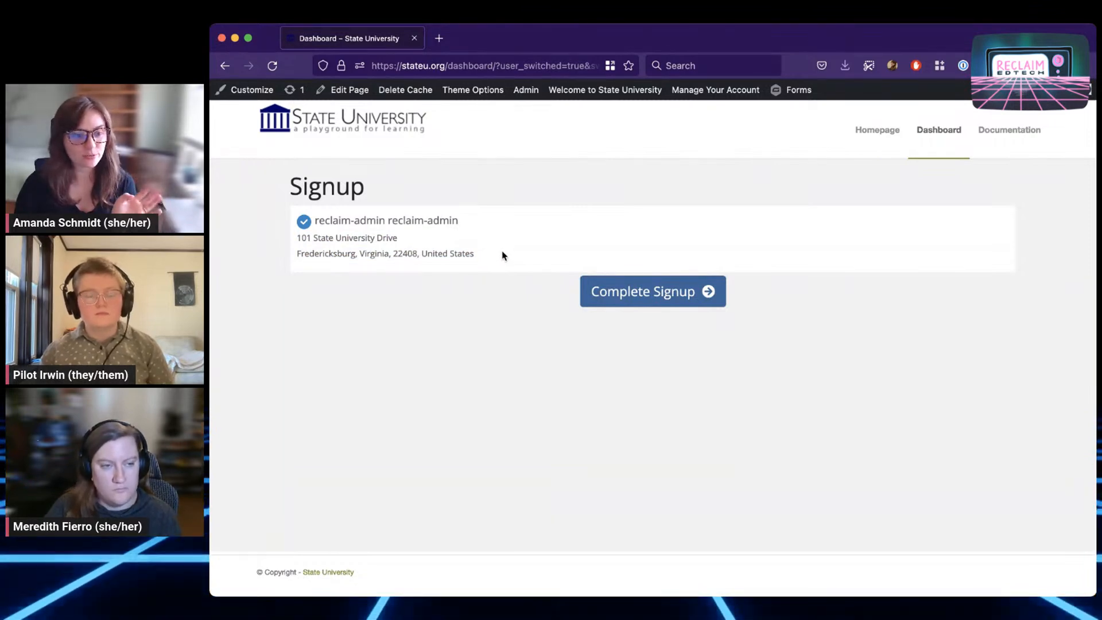
pyautogui.click(658, 297)
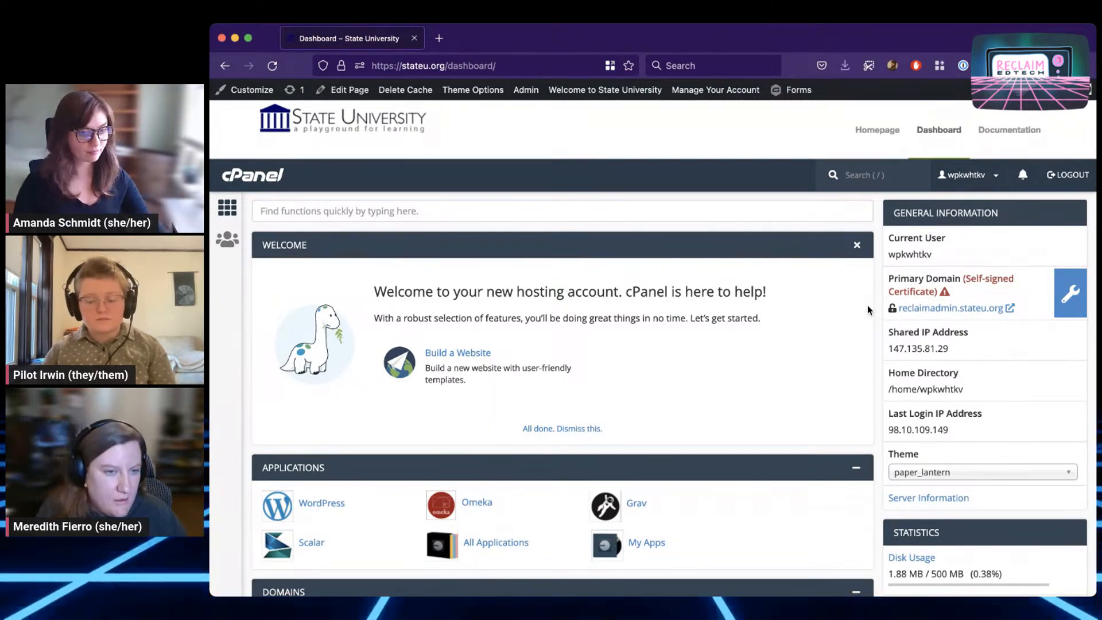
# Wait for the new cPanel dashboard to load, then switch away from the browser
pyautogui.press('super+Tab')
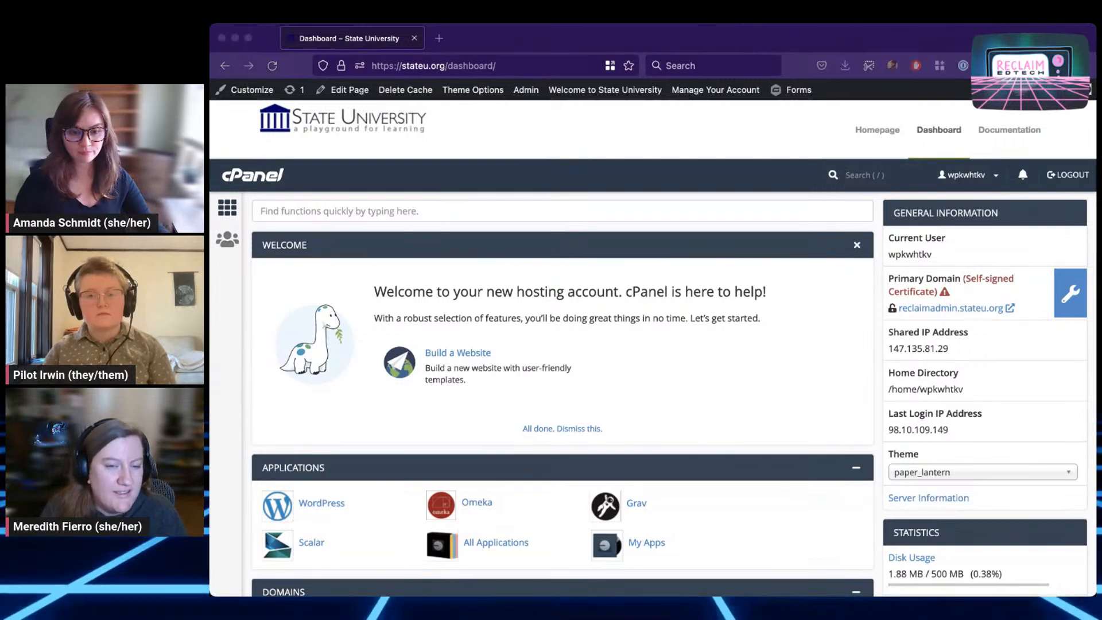
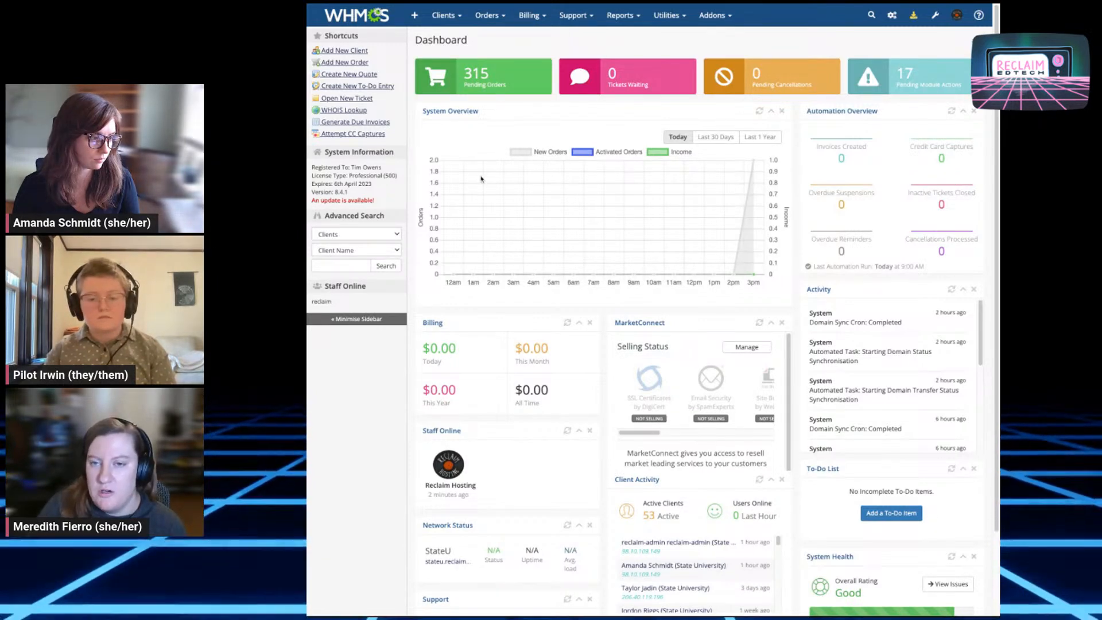
# Search WHMCS for the client's name with Hide Inactive Clients off, listing five results
pyautogui.click(870, 15)
pyautogui.write('meredith')
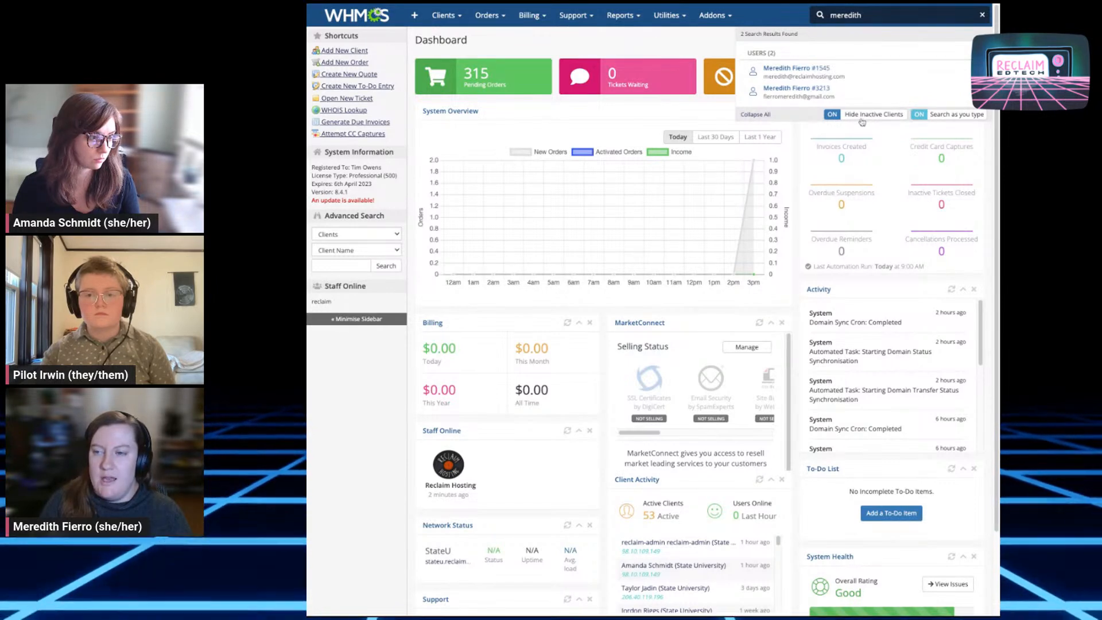
pyautogui.click(863, 114)
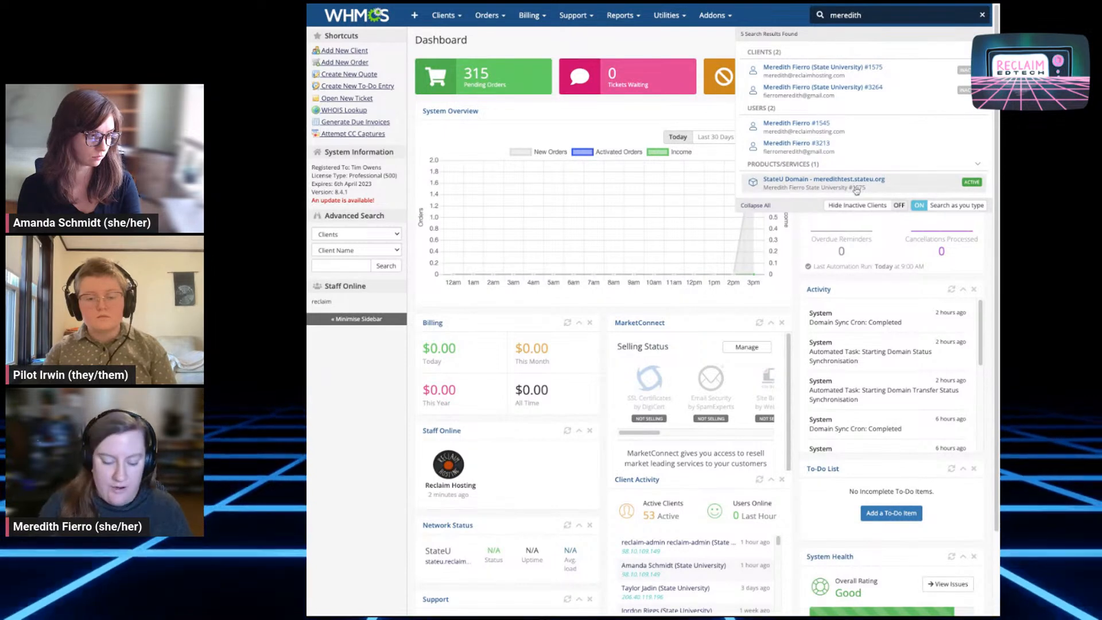
pyautogui.press('super+plus')
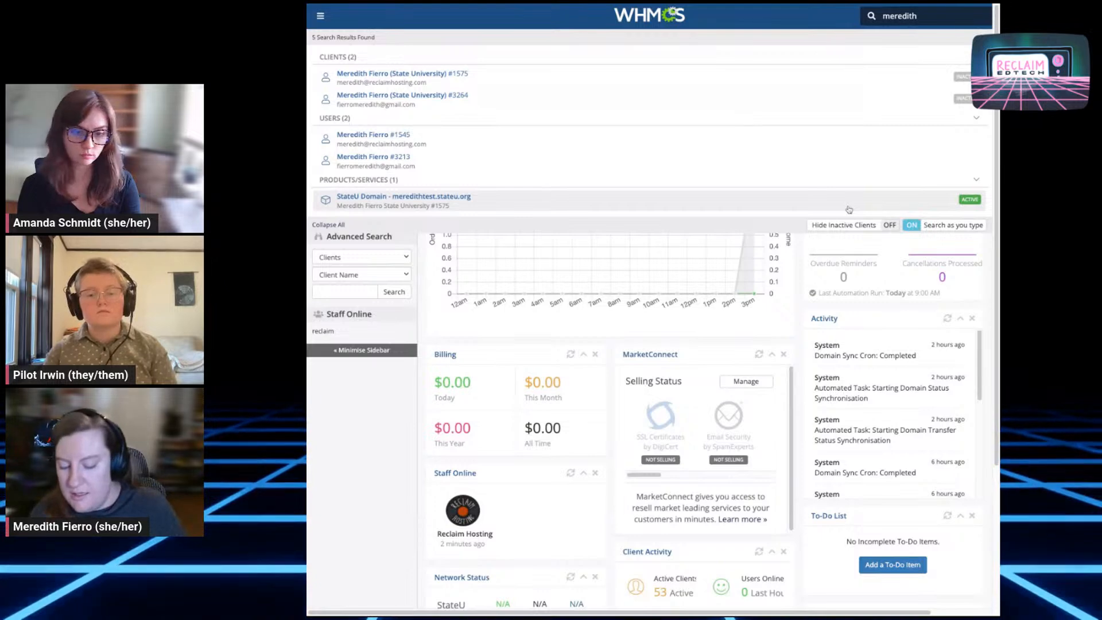
pyautogui.press('super+plus')
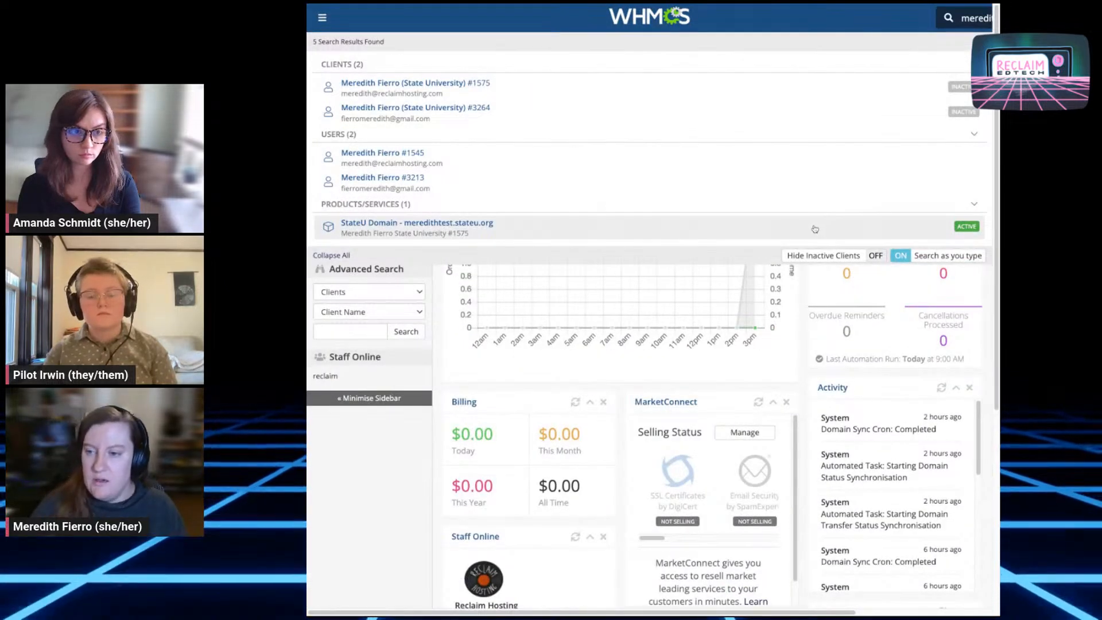
# Open the StateU Domain service and point out its domain, username, password, module commands and registration date
pyautogui.click(814, 229)
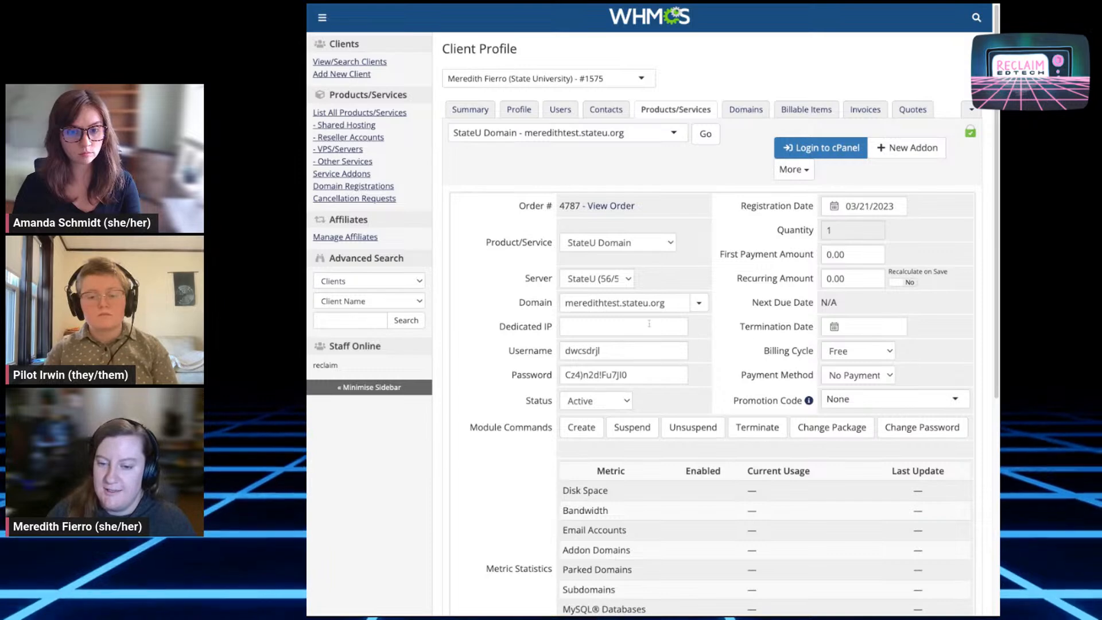
pyautogui.tripleClick(676, 305)
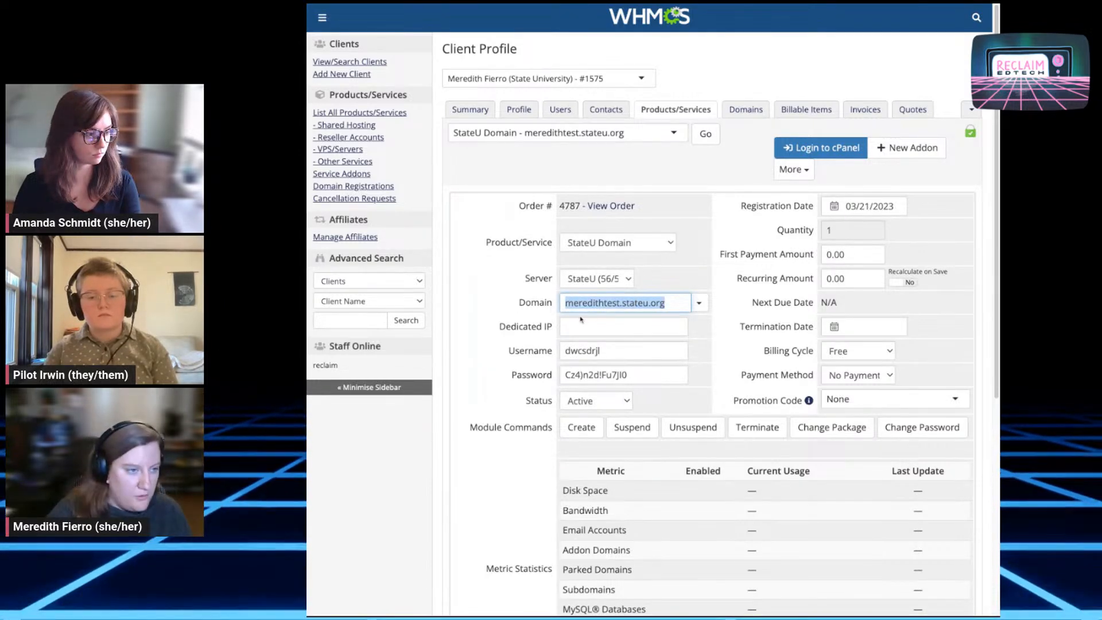
pyautogui.moveTo(515, 364); pyautogui.dragTo(506, 356)
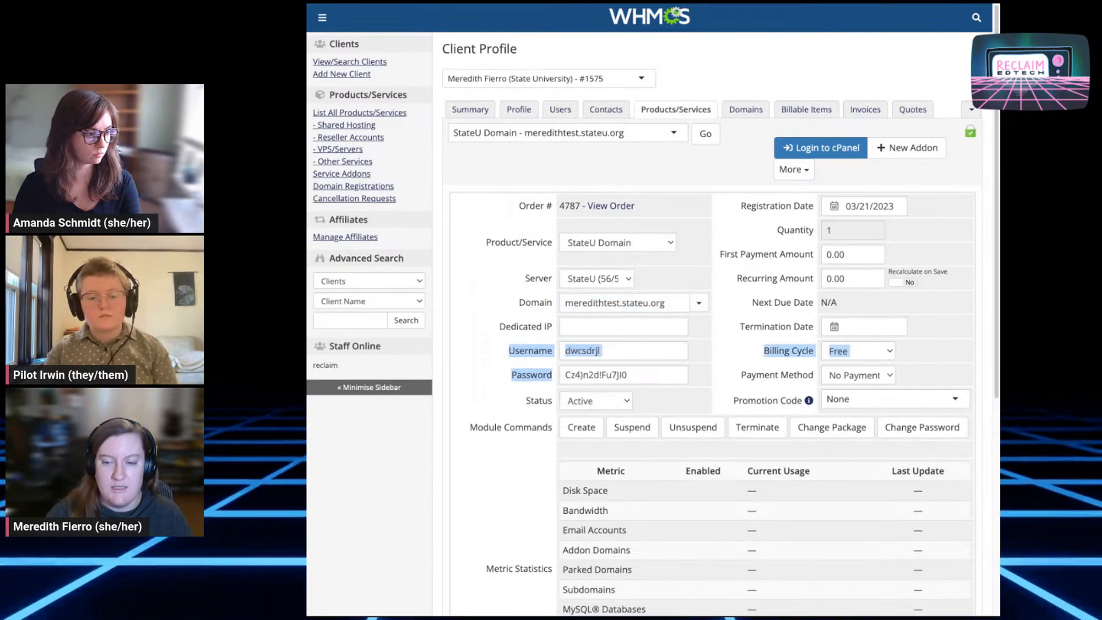
pyautogui.click(627, 374)
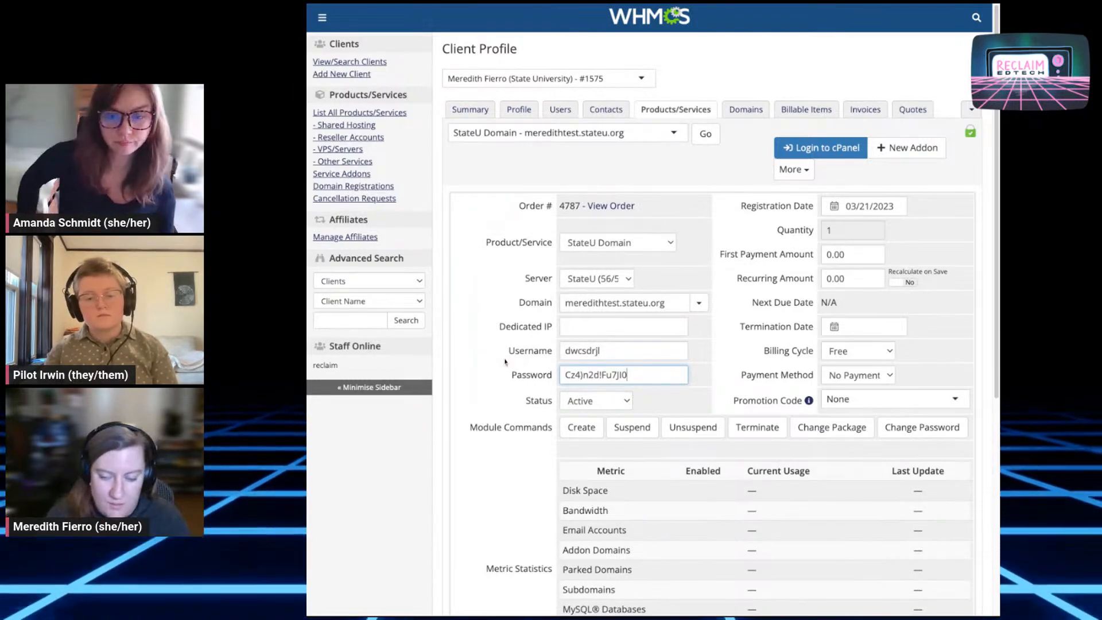
pyautogui.tripleClick(642, 378)
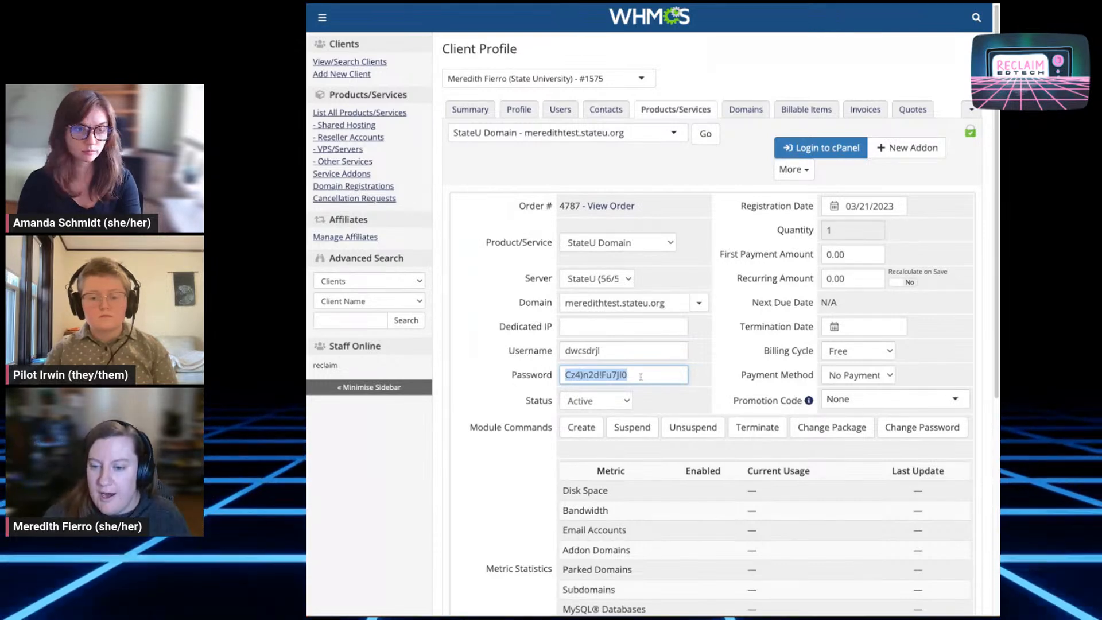
pyautogui.tripleClick(472, 426)
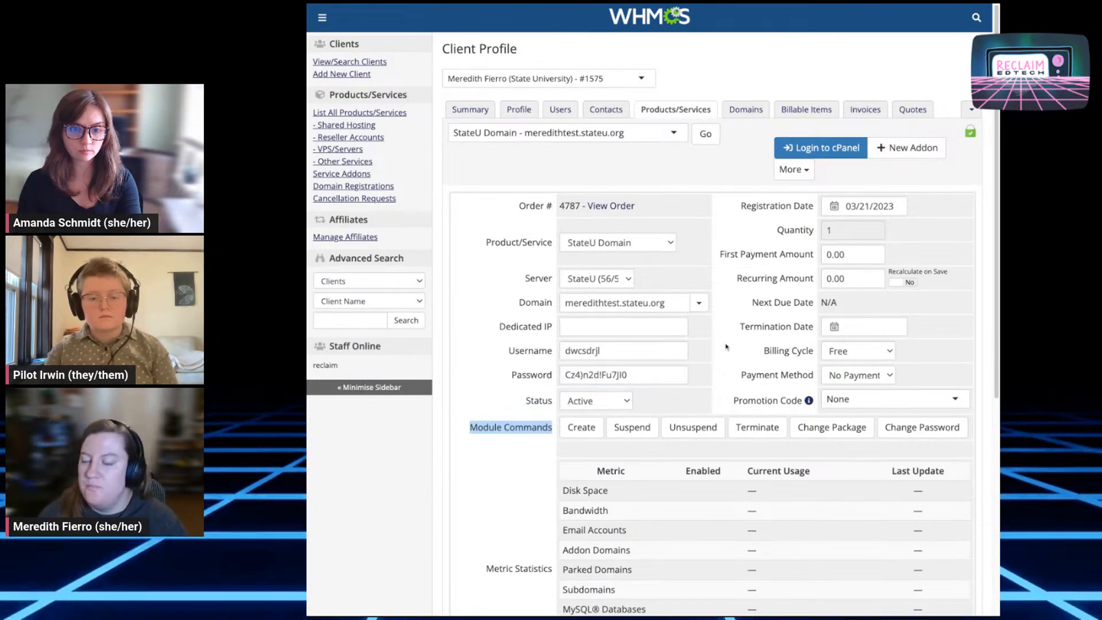
pyautogui.tripleClick(739, 208)
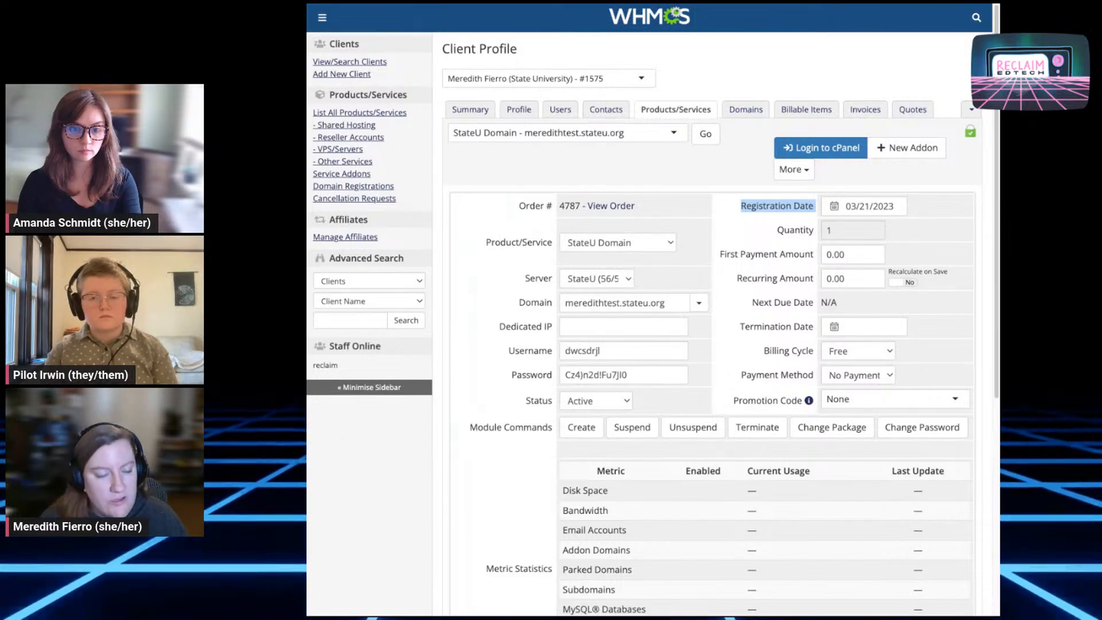
pyautogui.click(896, 206)
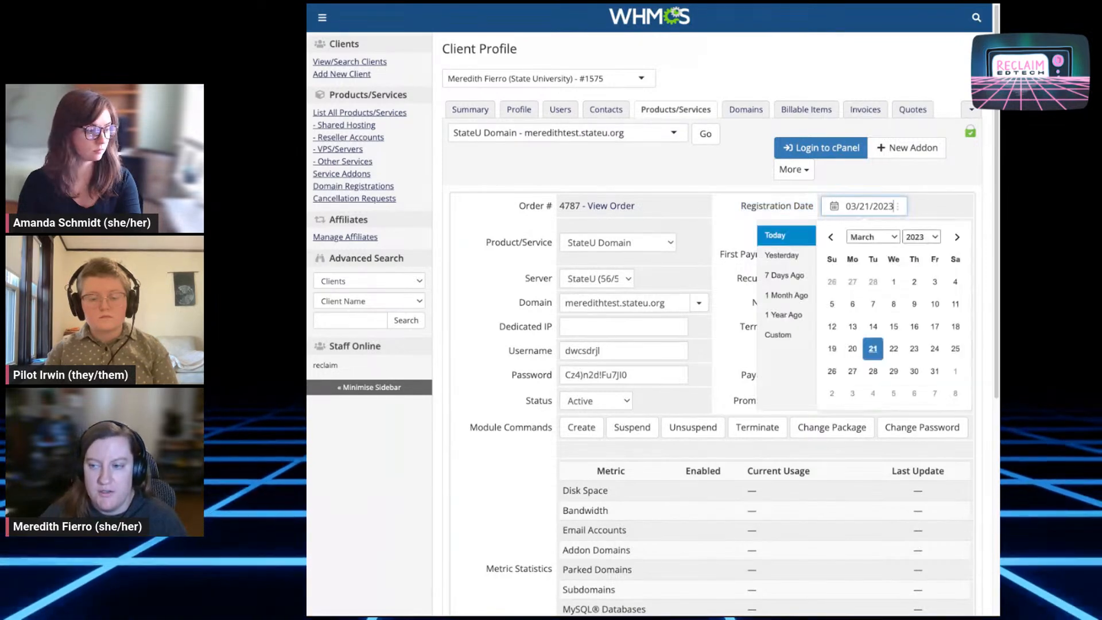
pyautogui.click(701, 217)
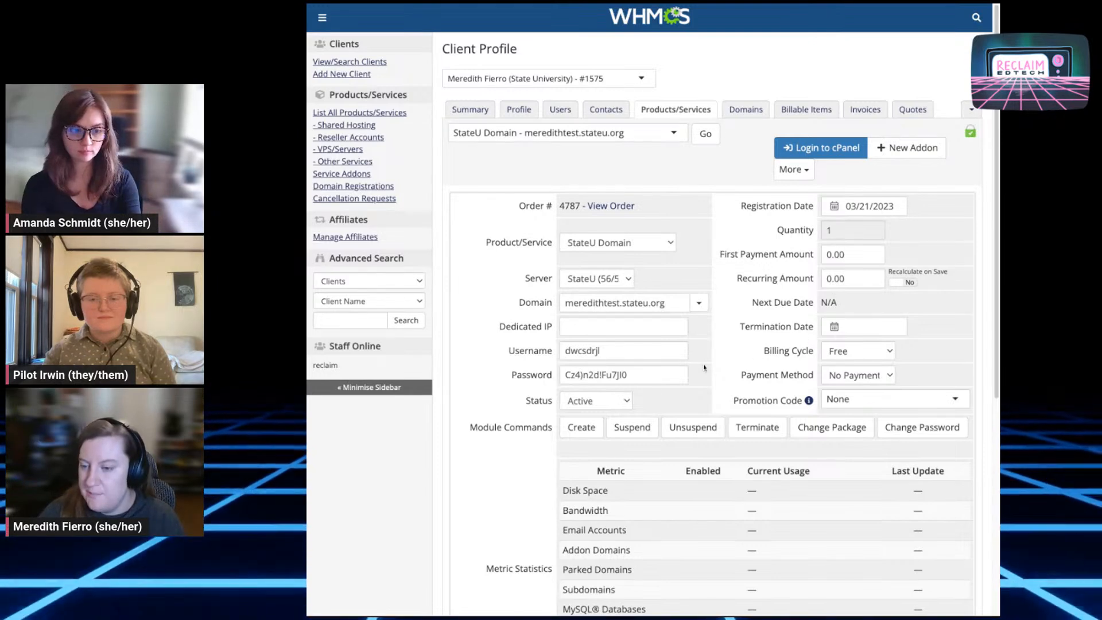
pyautogui.tripleClick(751, 357)
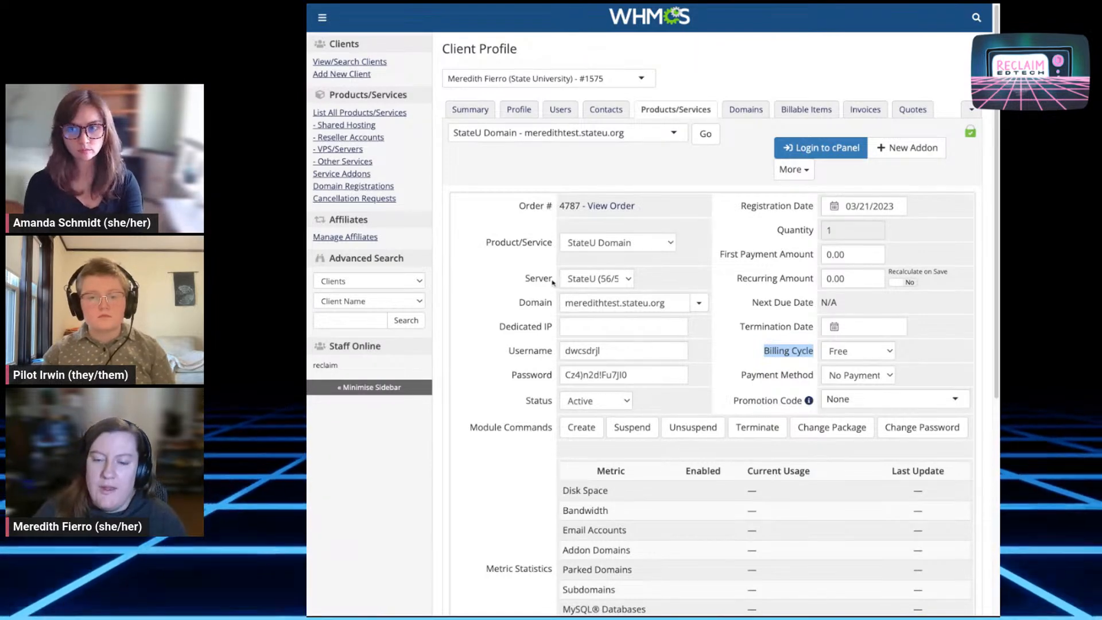
pyautogui.click(524, 281)
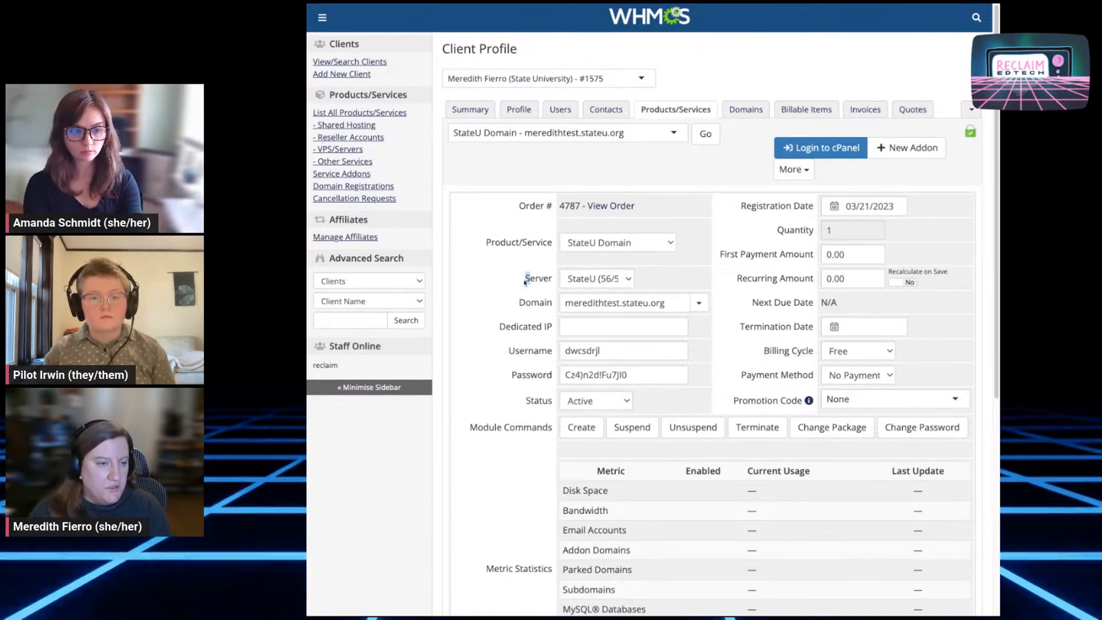
pyautogui.doubleClick(528, 279)
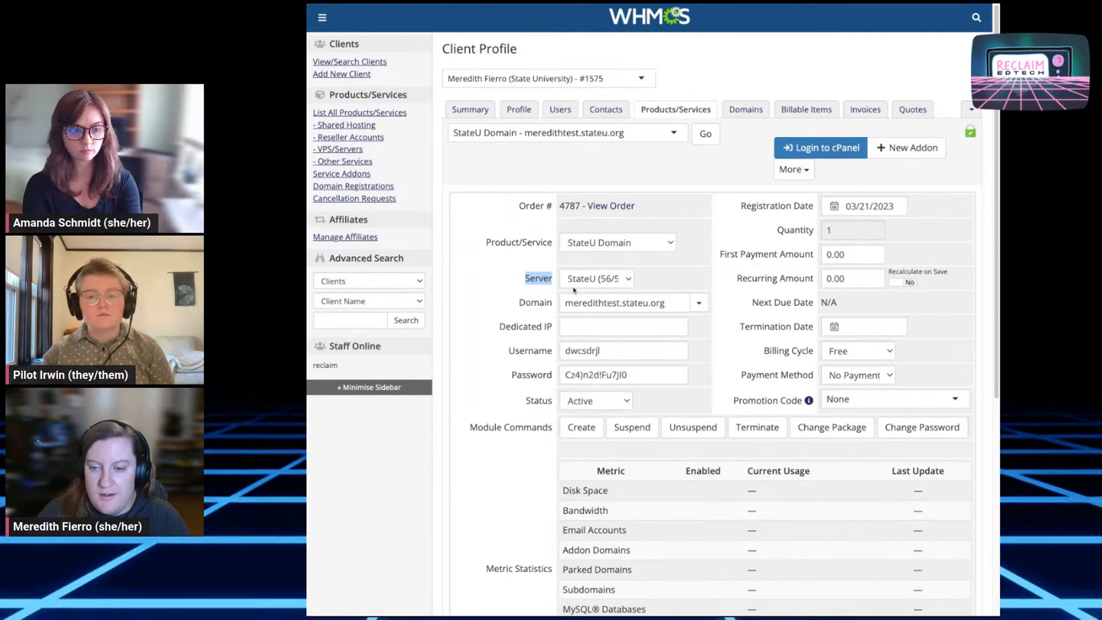
pyautogui.click(591, 287)
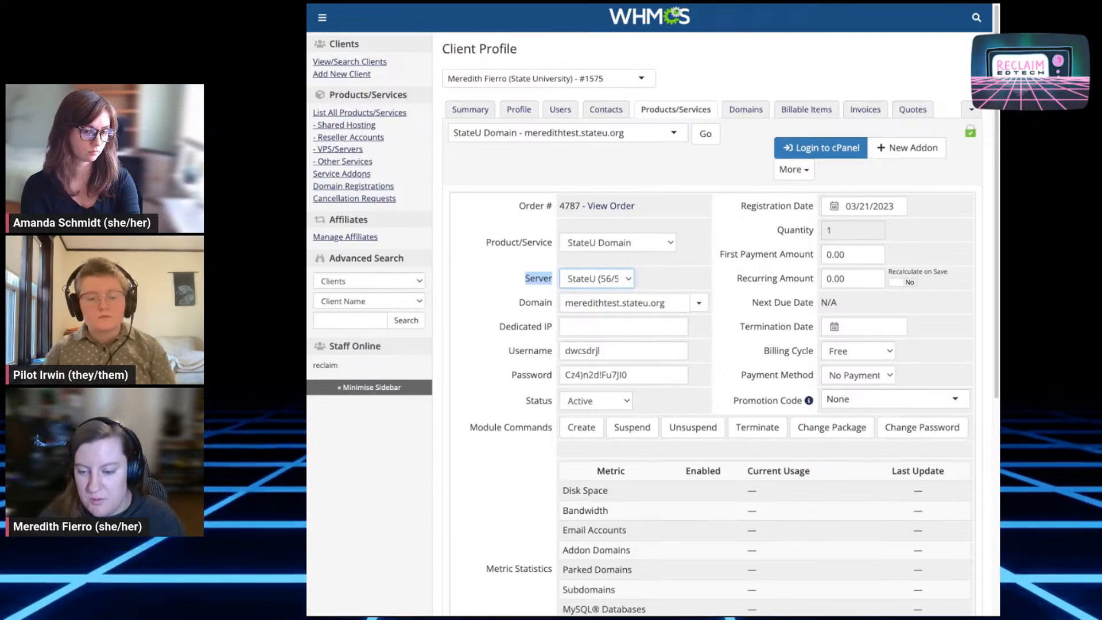
pyautogui.click(516, 408)
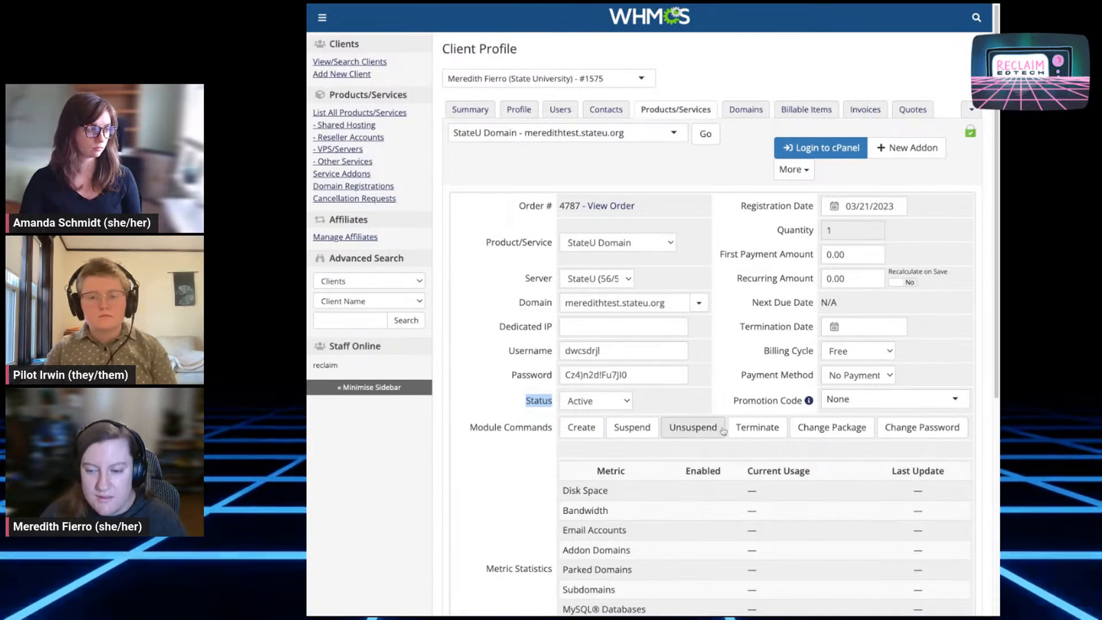
pyautogui.click(472, 428)
pyautogui.moveTo(457, 432); pyautogui.dragTo(553, 430)
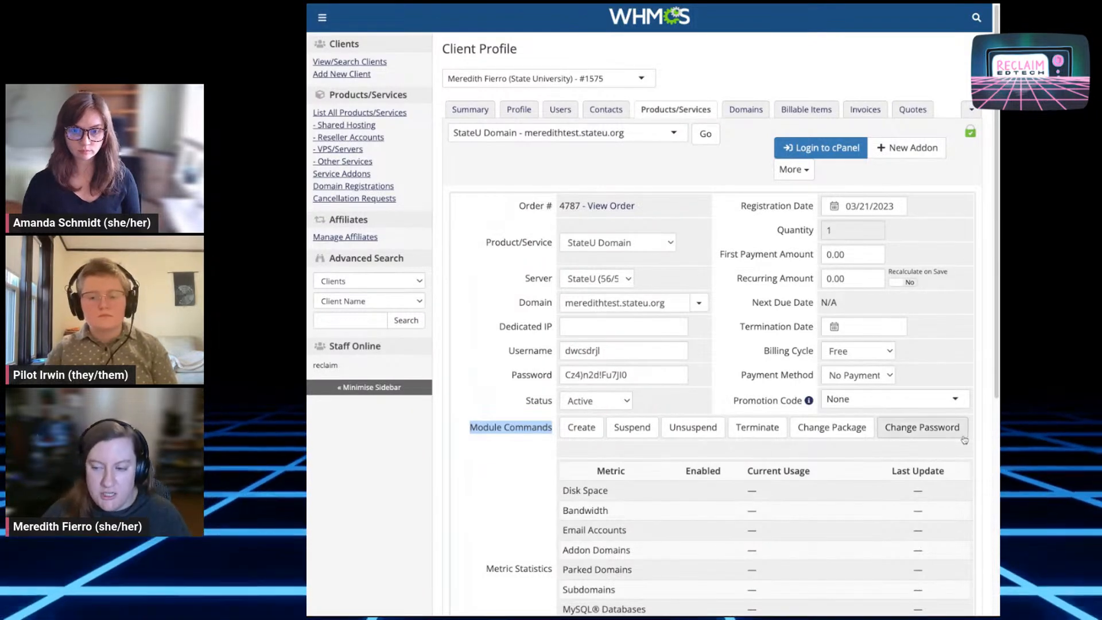
pyautogui.tripleClick(651, 376)
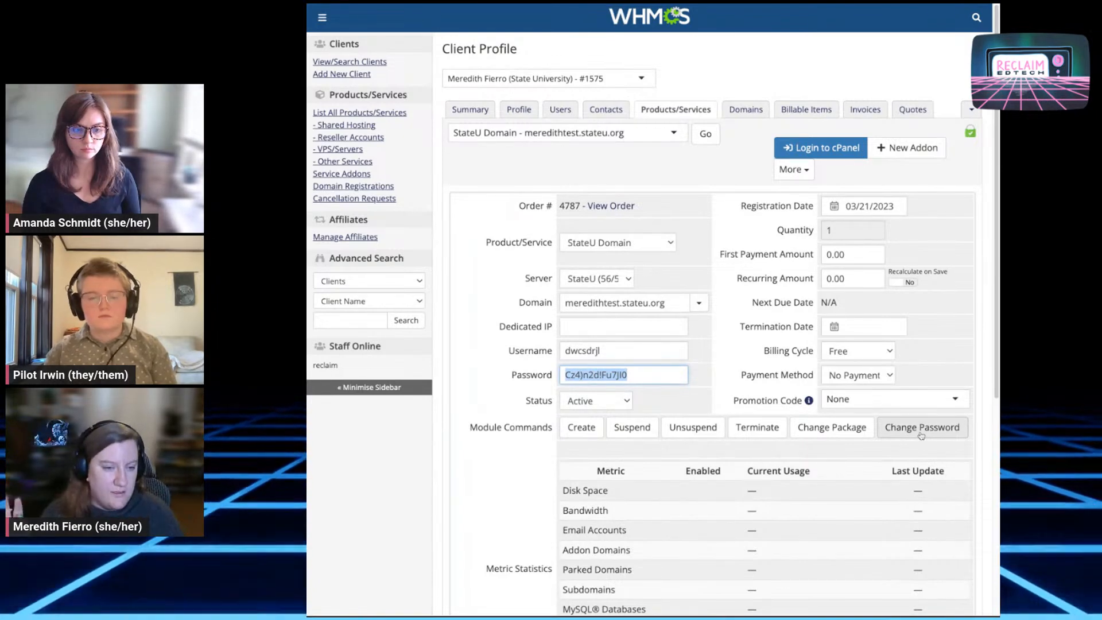
pyautogui.moveTo(669, 377); pyautogui.dragTo(571, 375)
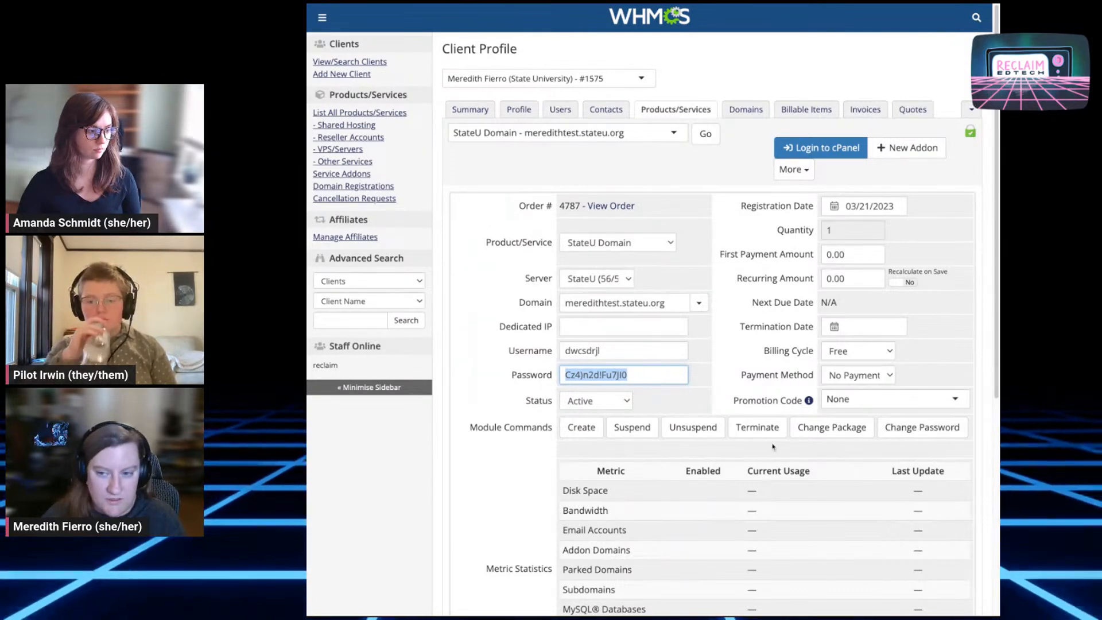
pyautogui.scroll(-2, 905, 453)
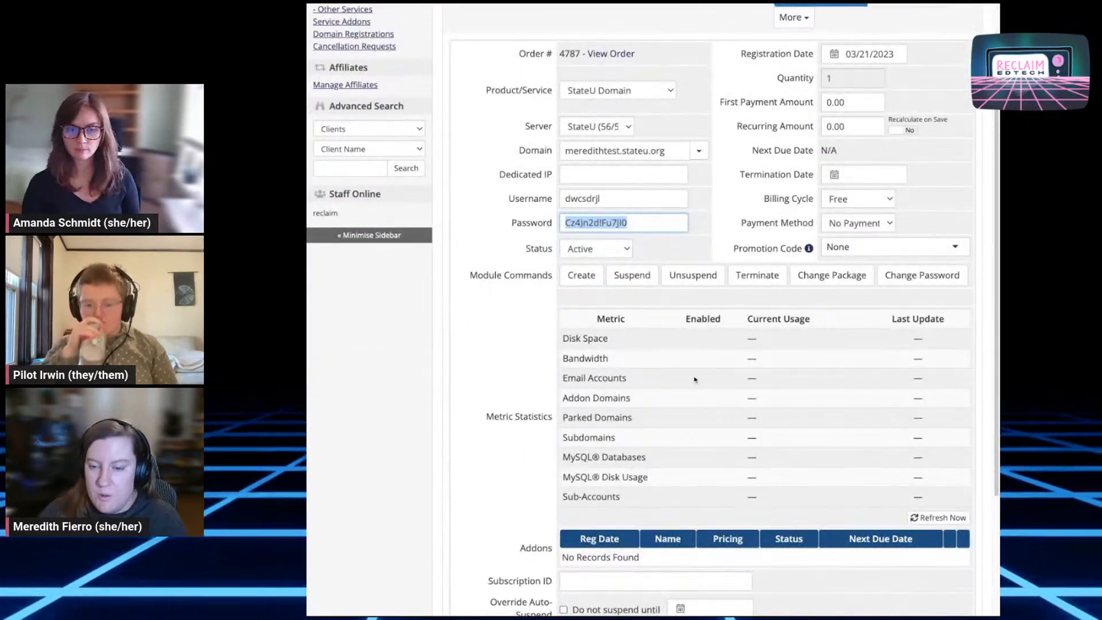
pyautogui.moveTo(569, 338); pyautogui.dragTo(604, 336)
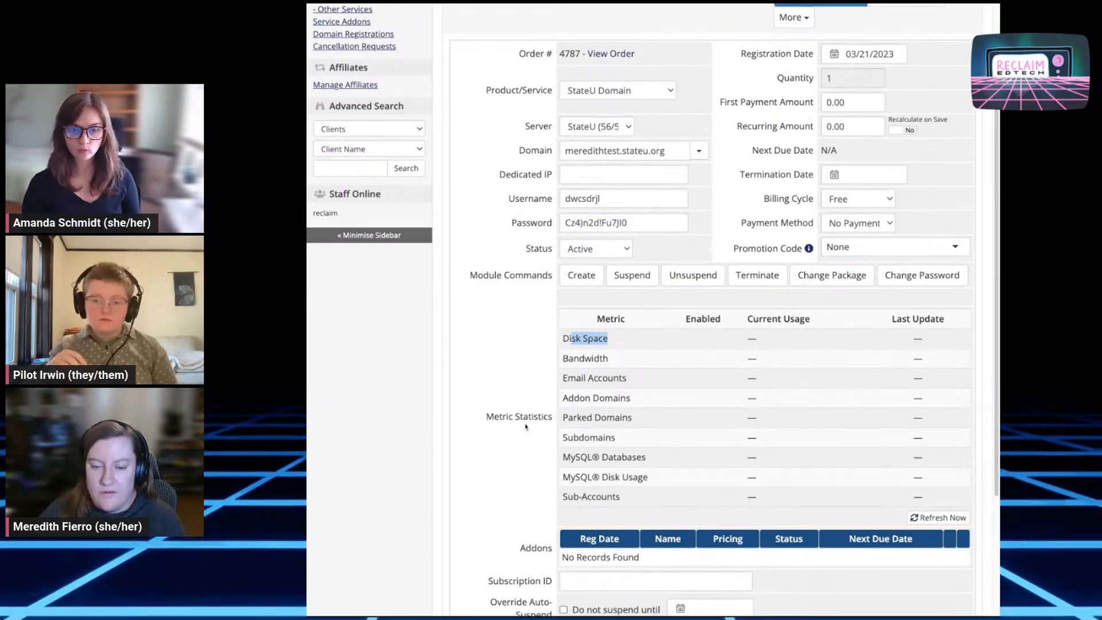
pyautogui.scroll(1, 727, 343)
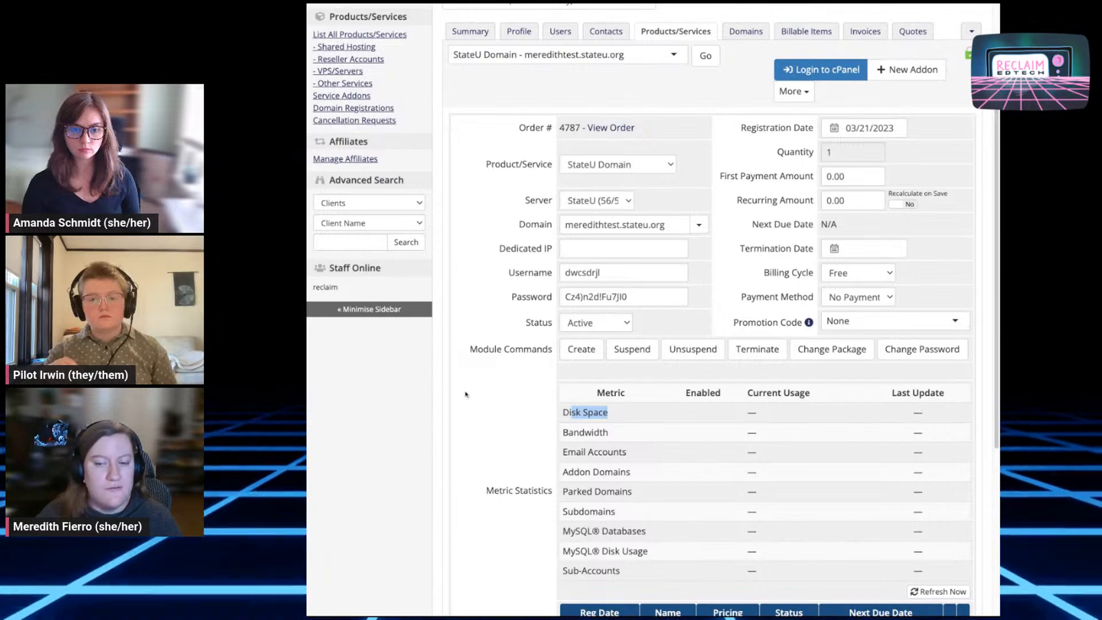
pyautogui.click(629, 422)
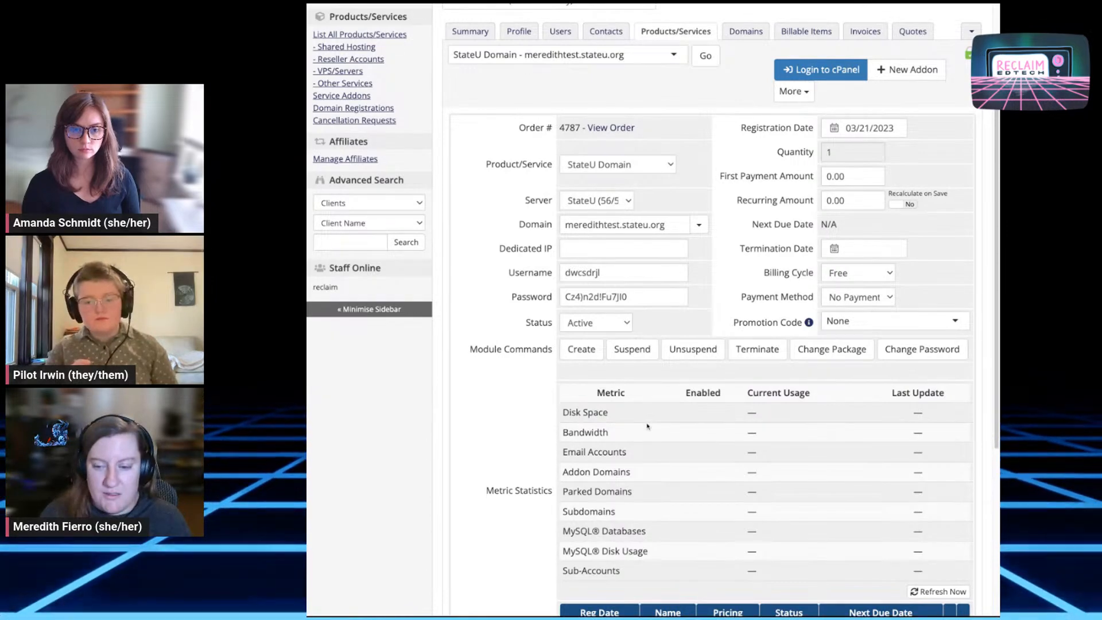
pyautogui.moveTo(569, 412); pyautogui.dragTo(633, 417)
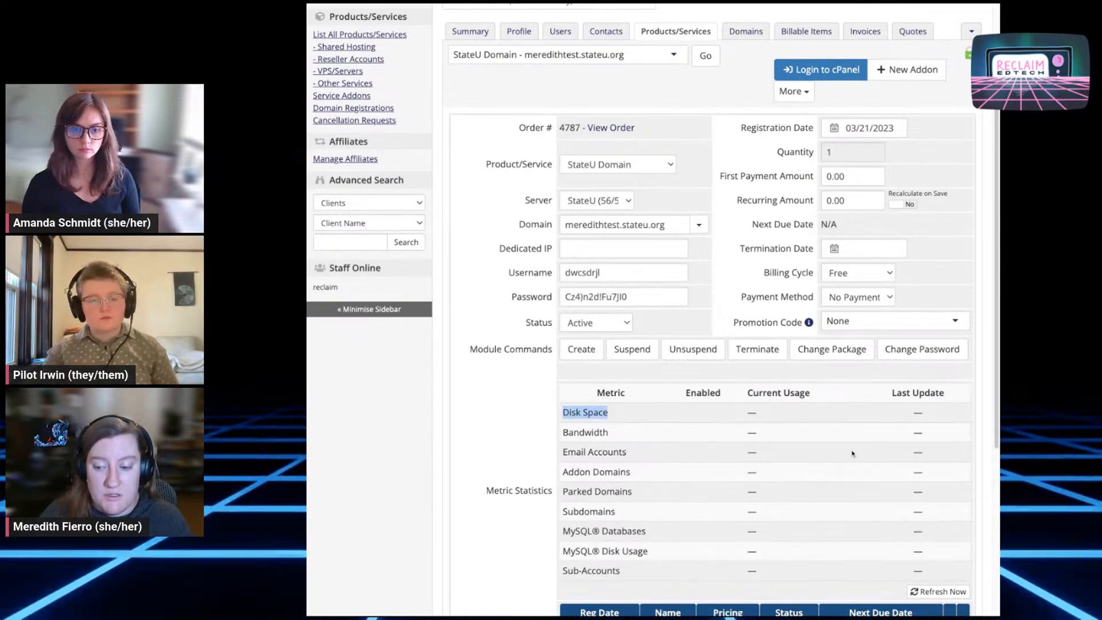
pyautogui.scroll(-5, 848, 454)
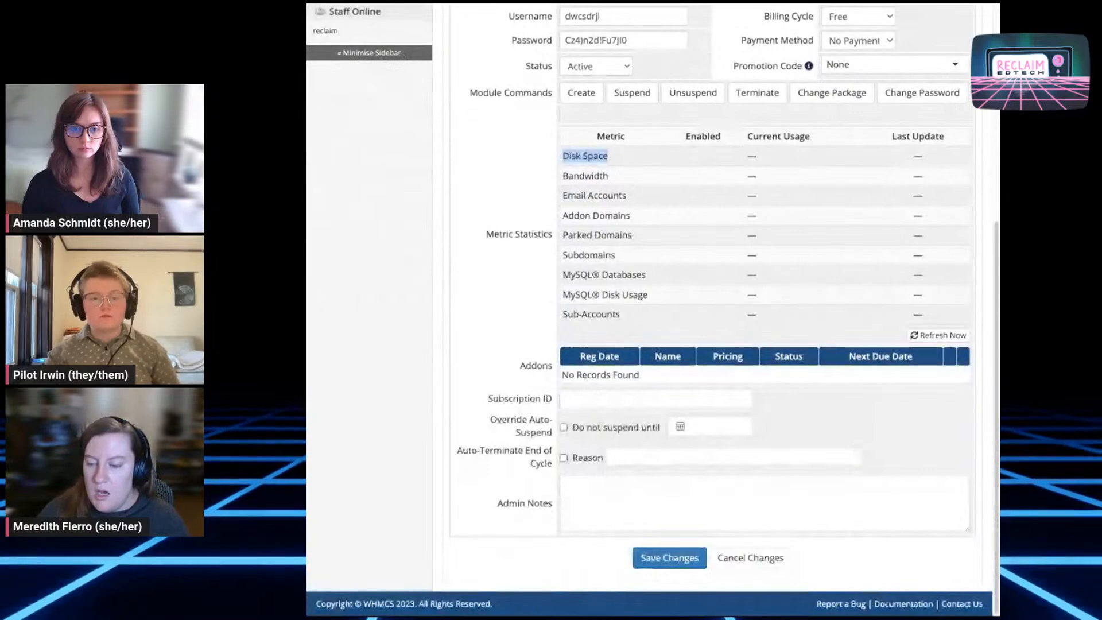
pyautogui.scroll(5, 862, 474)
pyautogui.scroll(-5, 862, 473)
pyautogui.scroll(6, 862, 474)
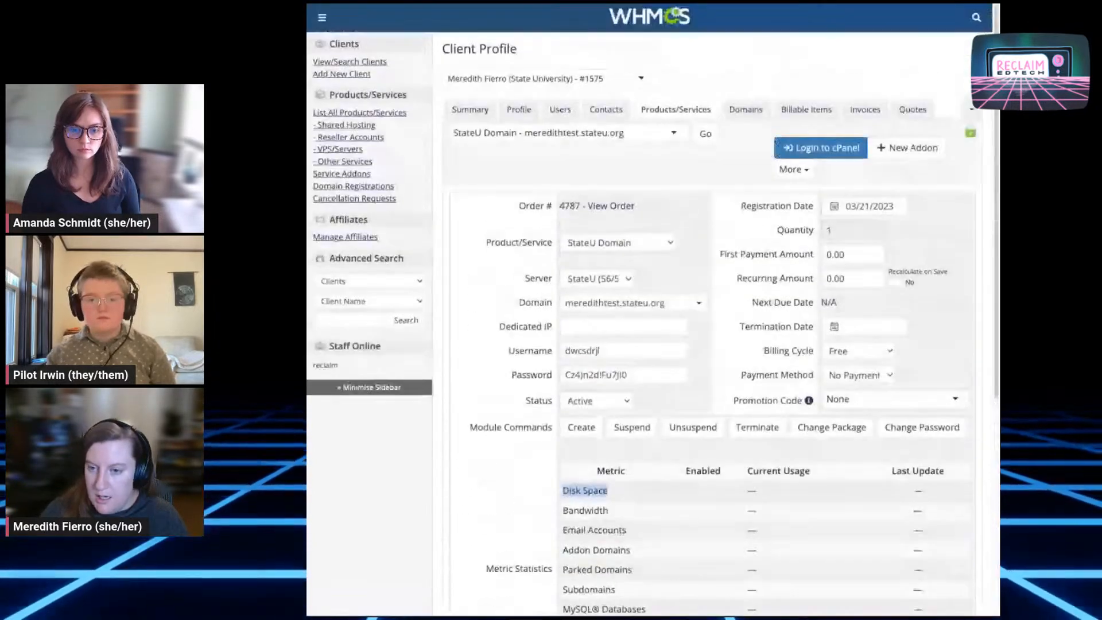
pyautogui.scroll(-7, 806, 437)
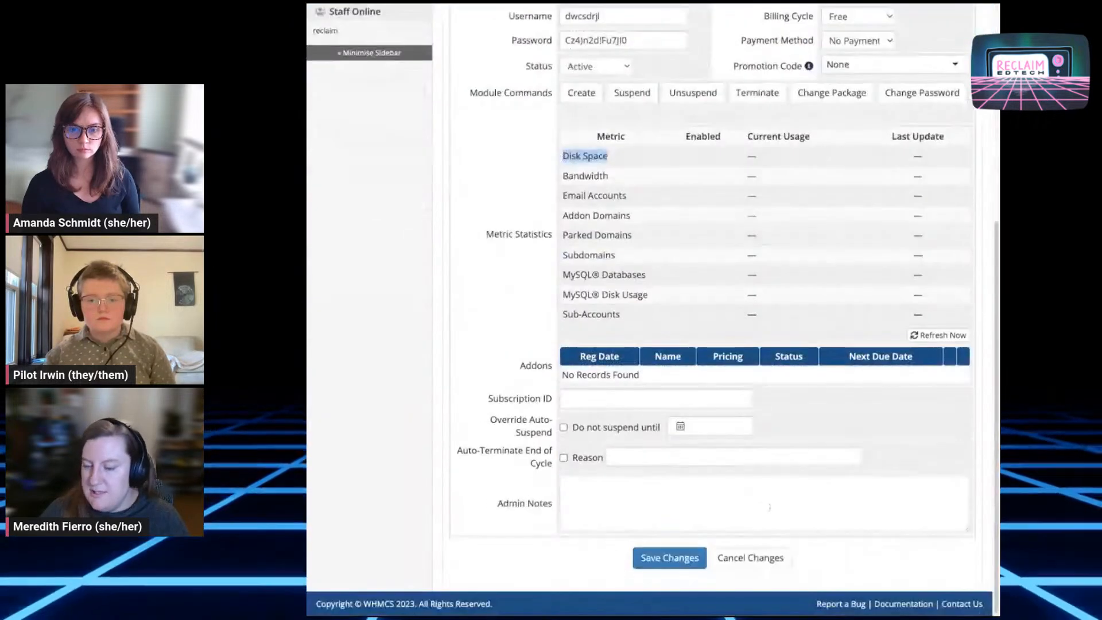
pyautogui.scroll(4, 745, 554)
pyautogui.scroll(1, 826, 310)
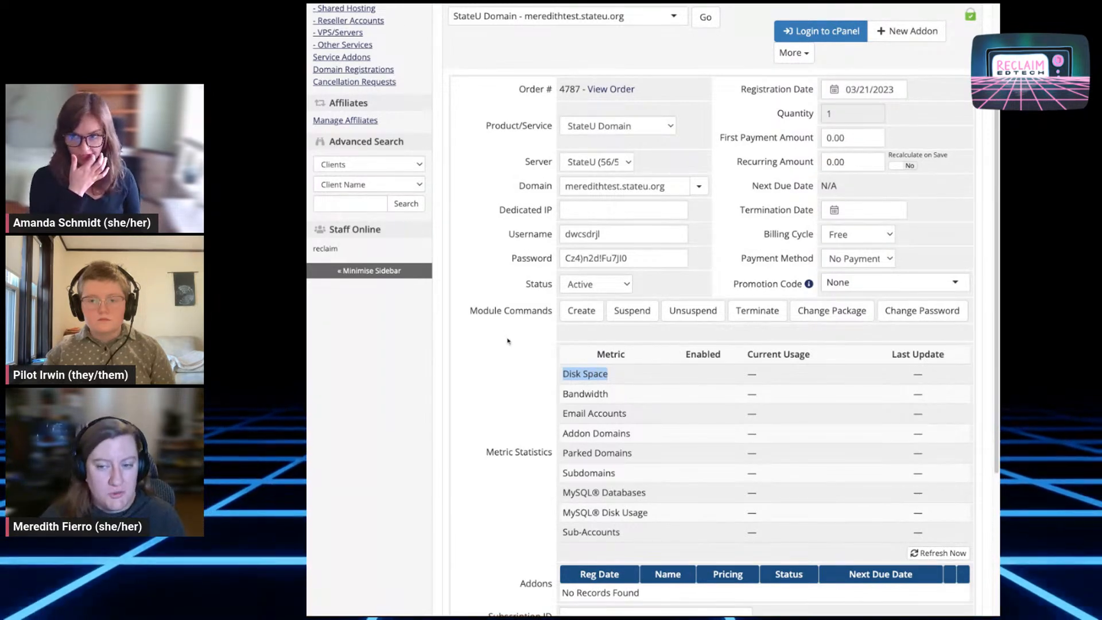
pyautogui.moveTo(600, 234); pyautogui.dragTo(508, 230)
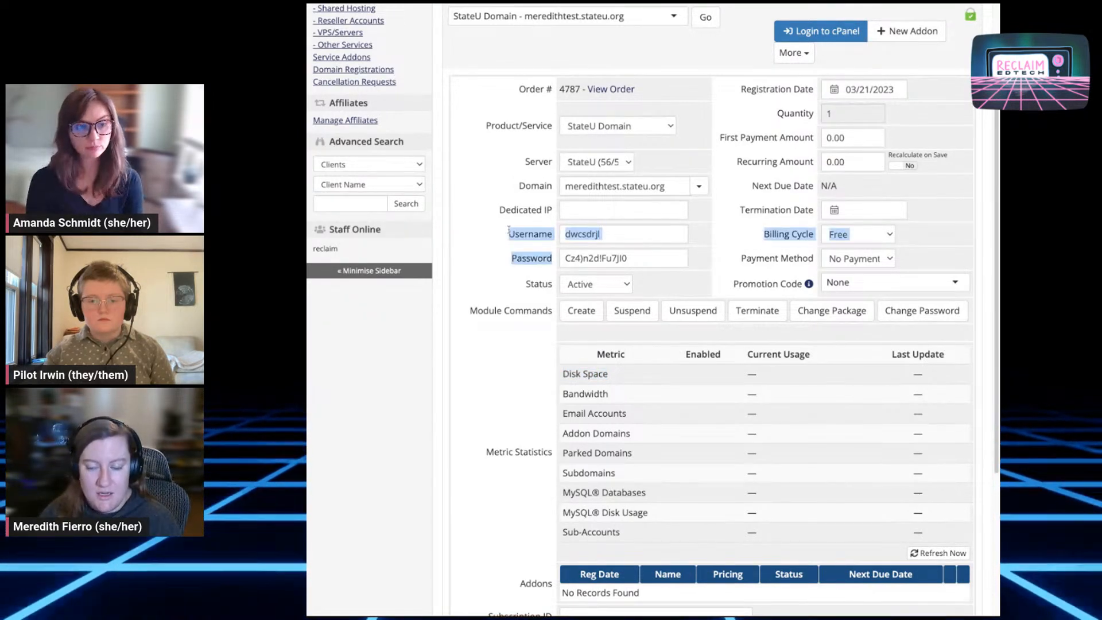
pyautogui.moveTo(490, 292); pyautogui.dragTo(552, 286)
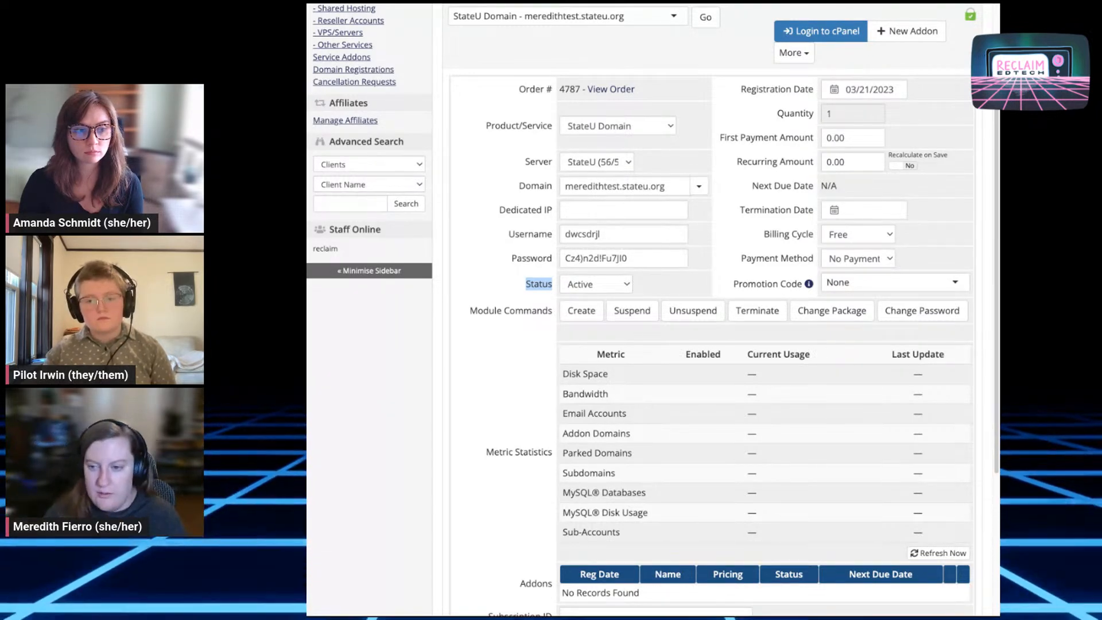
pyautogui.scroll(-4, 727, 412)
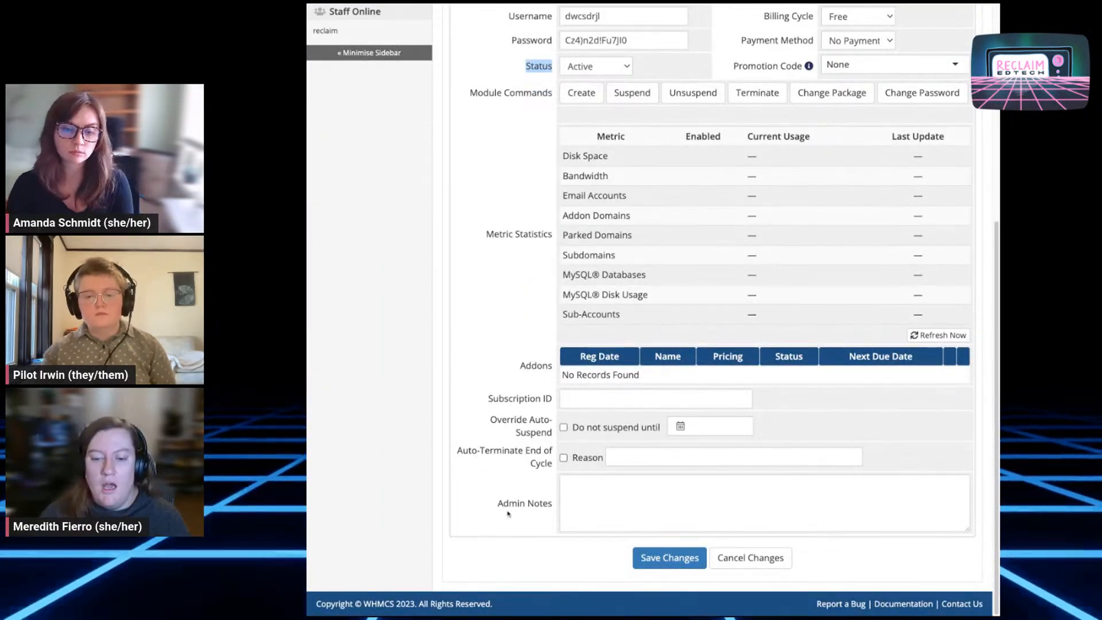
pyautogui.moveTo(552, 503); pyautogui.dragTo(498, 508)
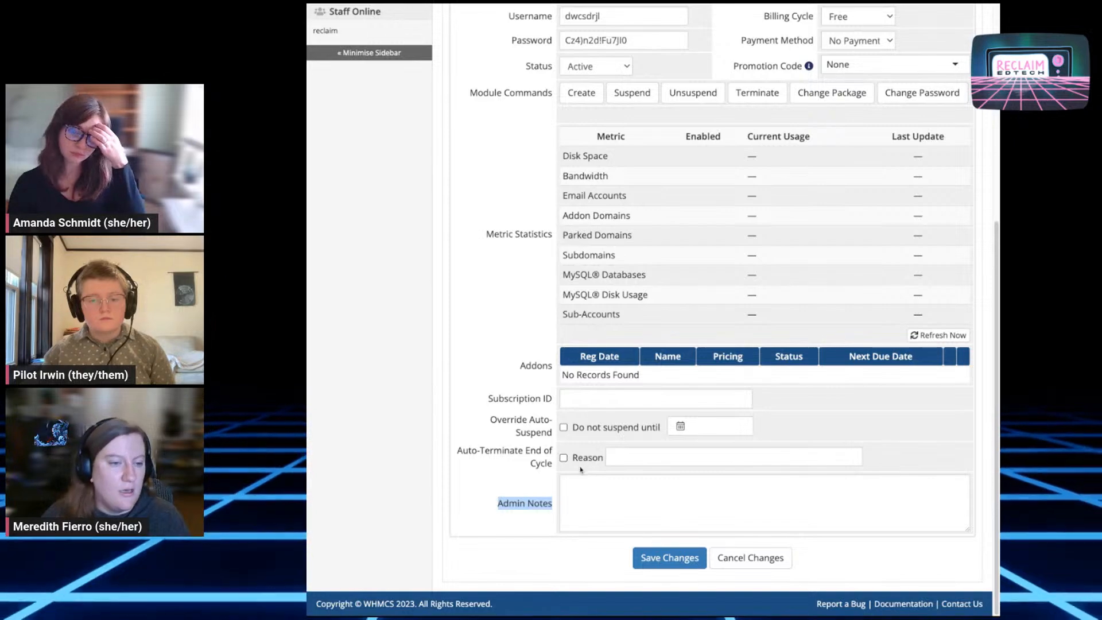
pyautogui.scroll(8, 593, 456)
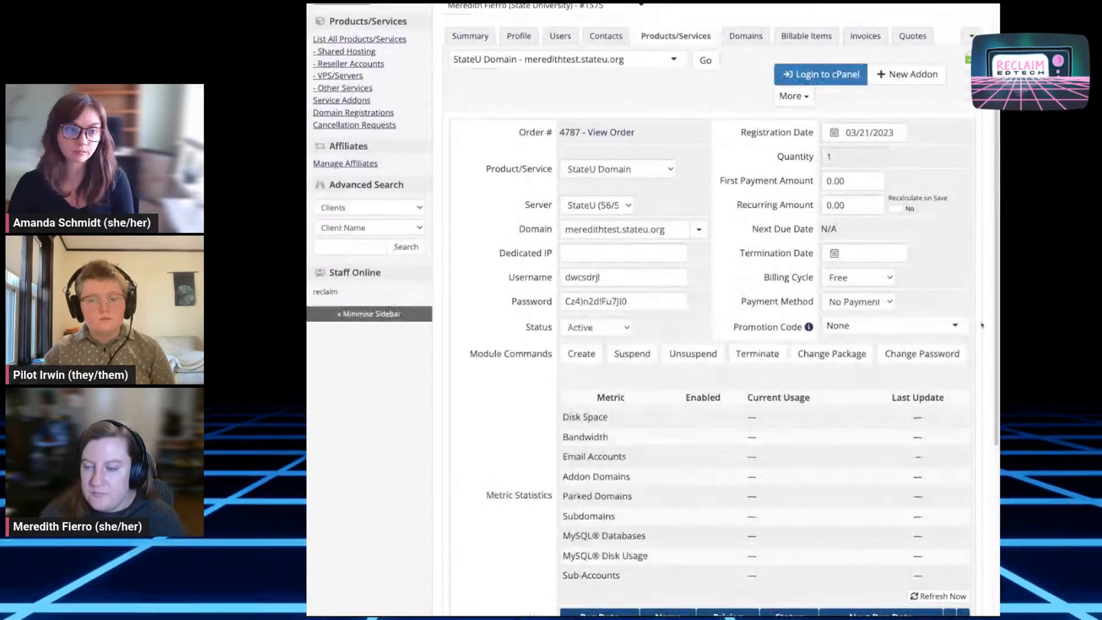
pyautogui.scroll(-8, 689, 402)
pyautogui.scroll(5, 728, 496)
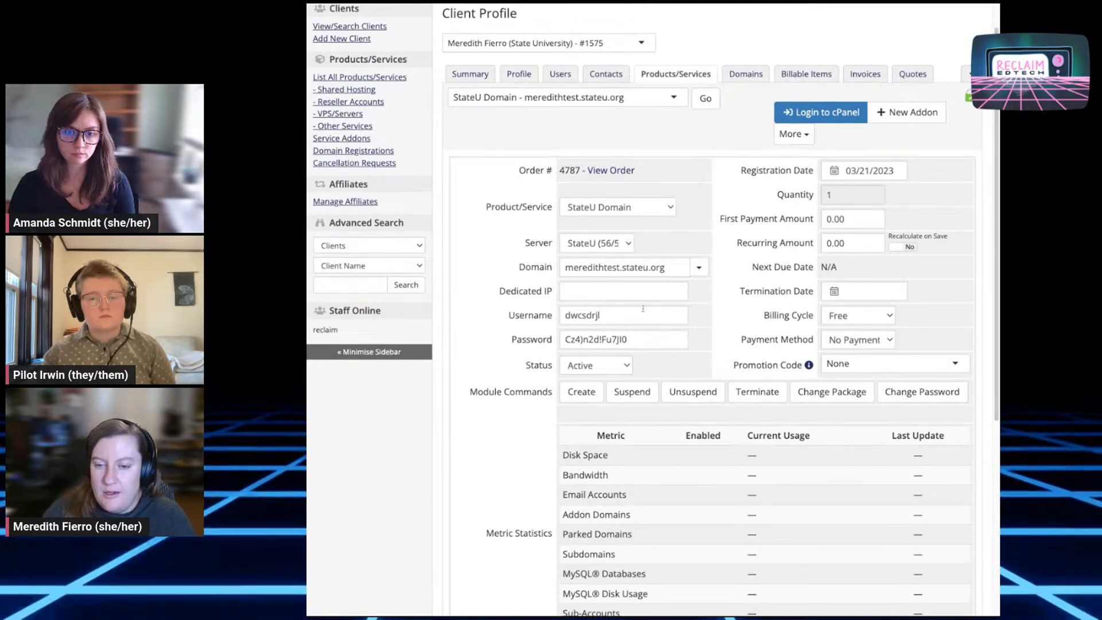
pyautogui.moveTo(697, 317); pyautogui.dragTo(704, 311)
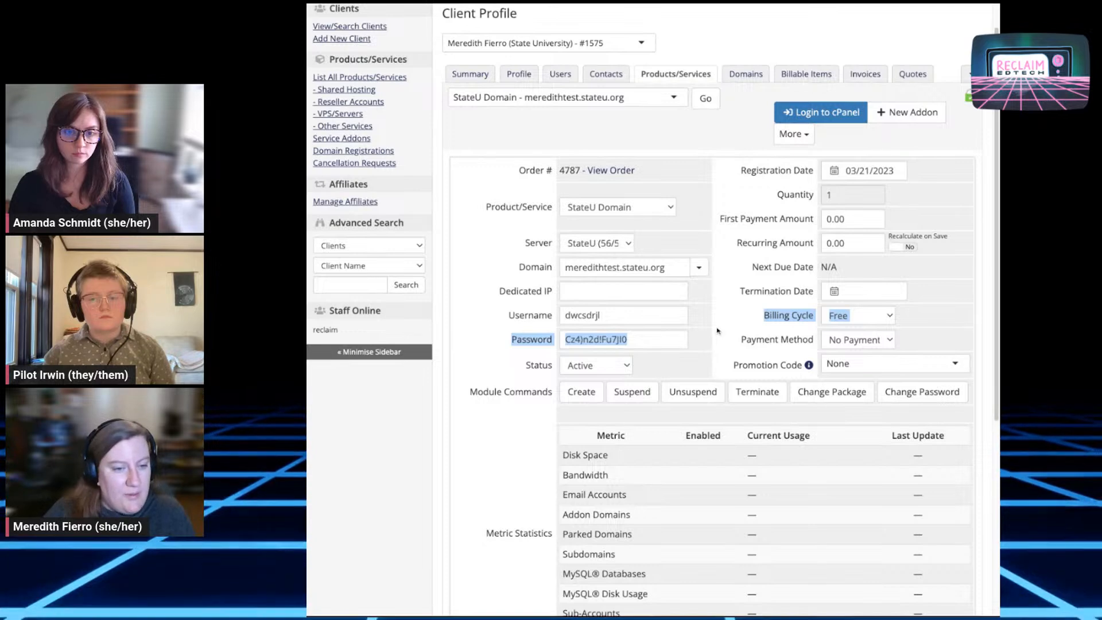
pyautogui.click(726, 148)
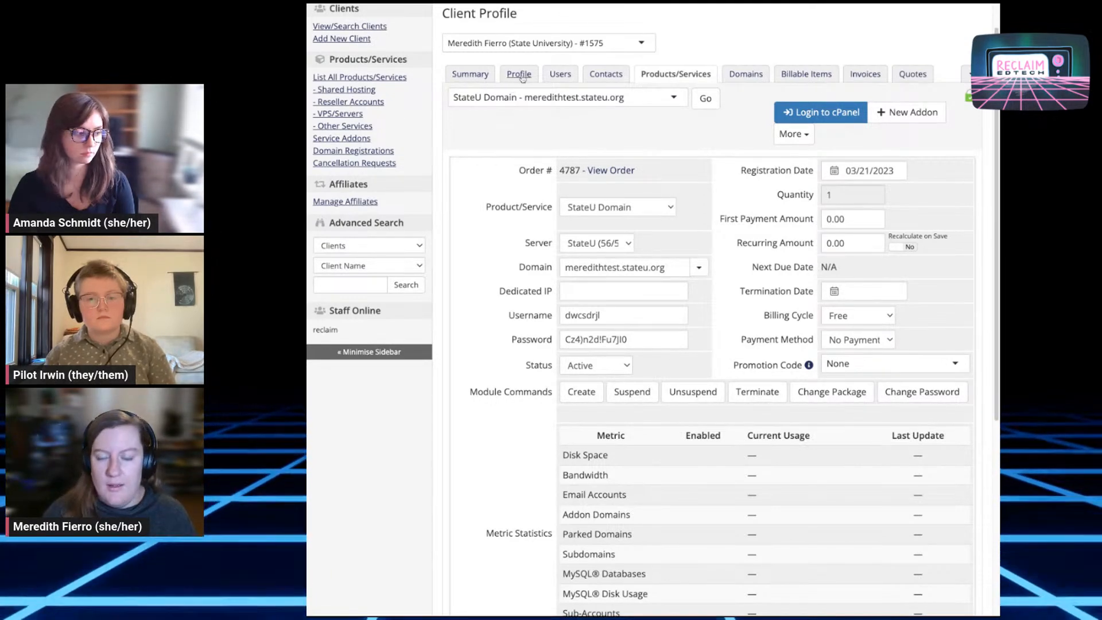
# Show the client's Summary page and highlight the Clients Information contact block
pyautogui.click(476, 74)
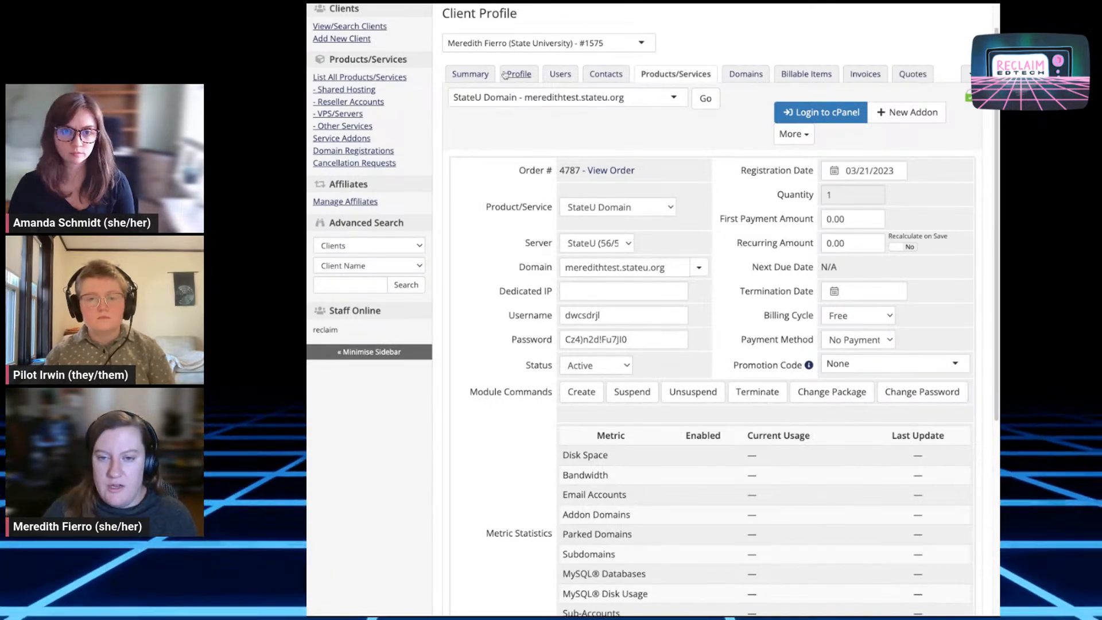
pyautogui.scroll(-9, 537, 355)
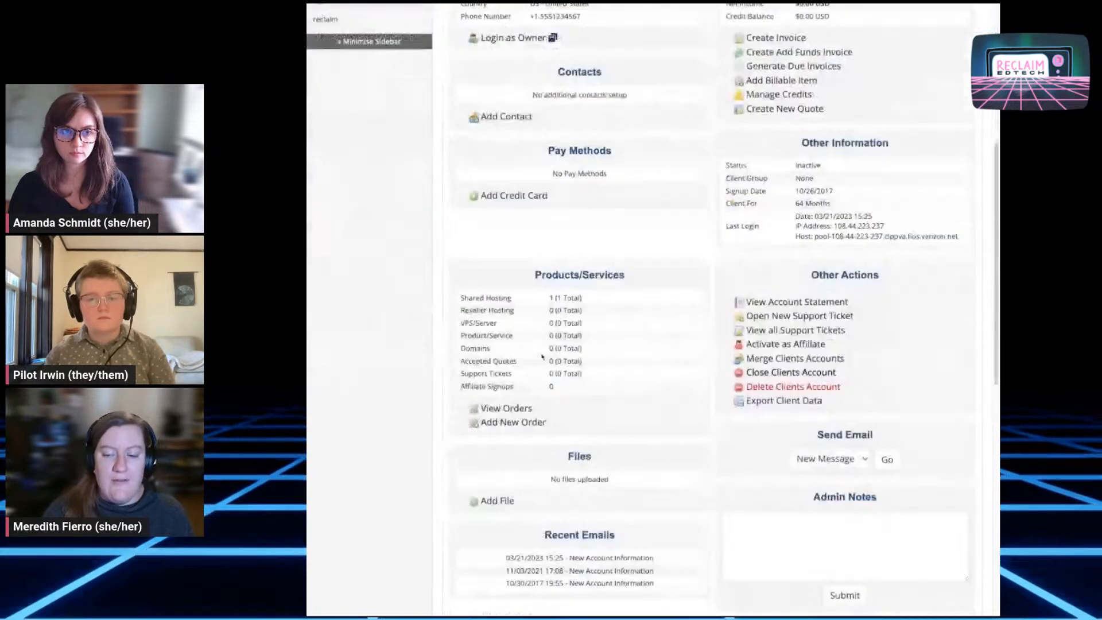
pyautogui.scroll(-1, 538, 356)
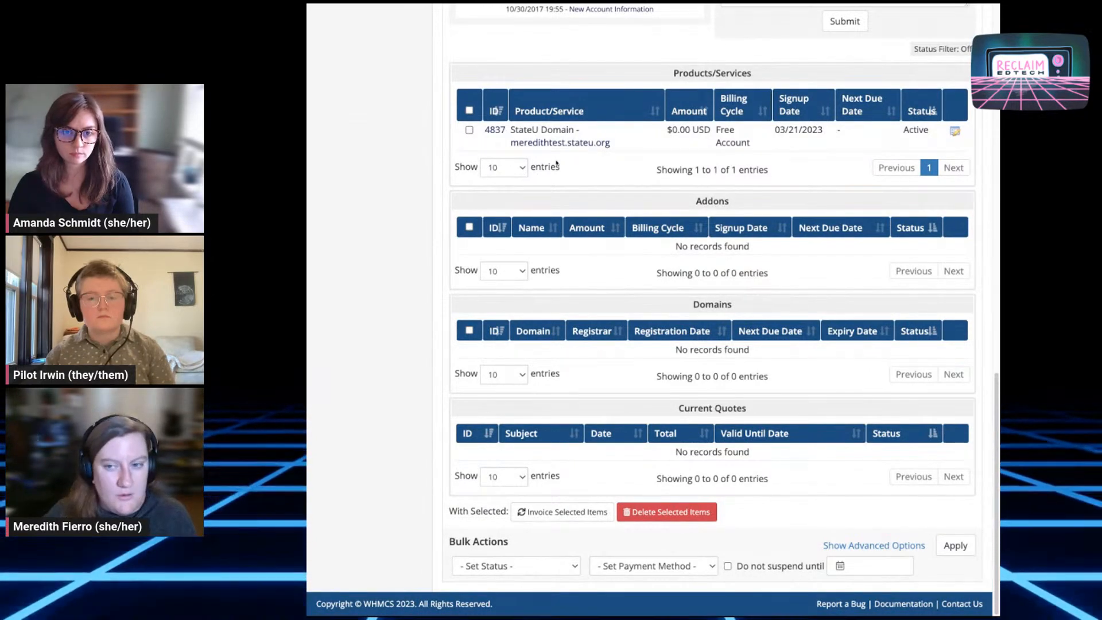
pyautogui.scroll(15, 657, 252)
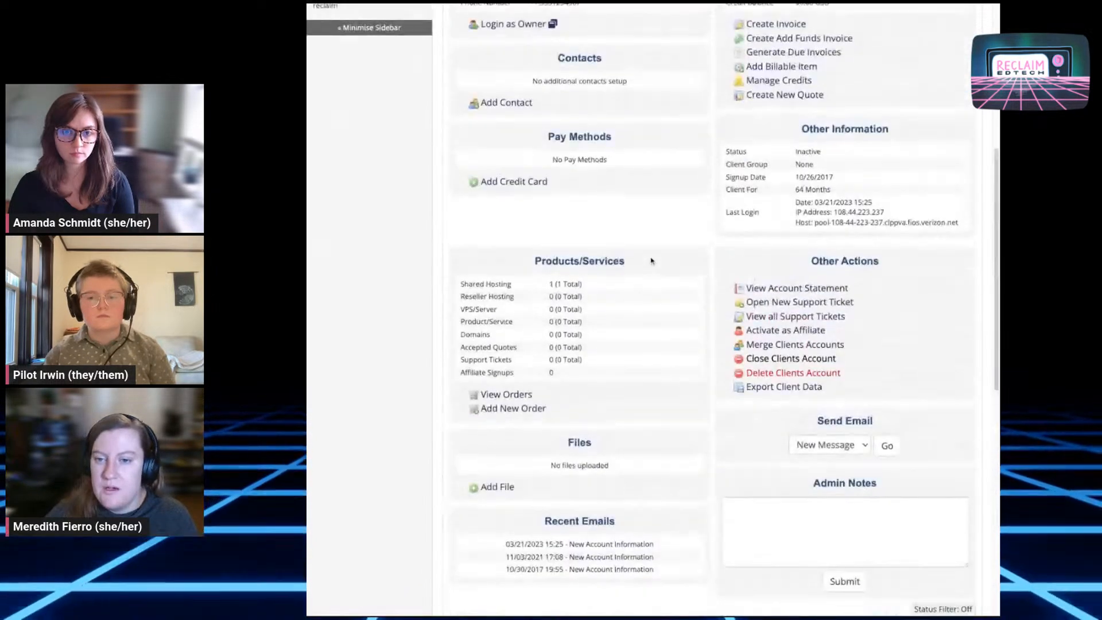
pyautogui.scroll(1, 651, 261)
pyautogui.moveTo(630, 374); pyautogui.dragTo(529, 235)
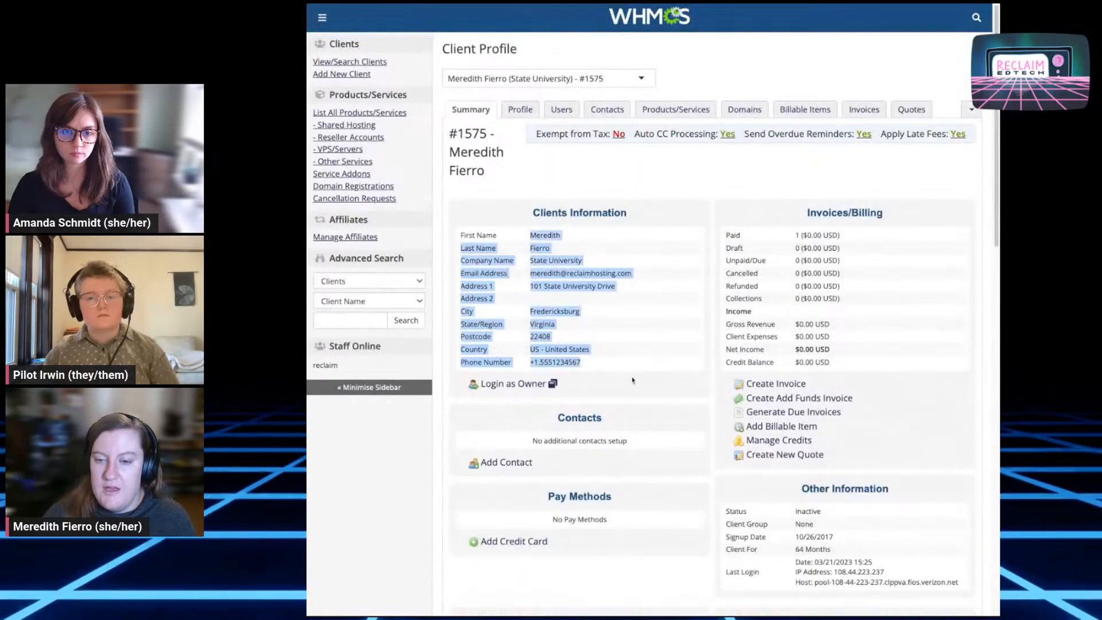
# Open the client's Profile form and review its settings, including the Client Group field
pyautogui.click(520, 109)
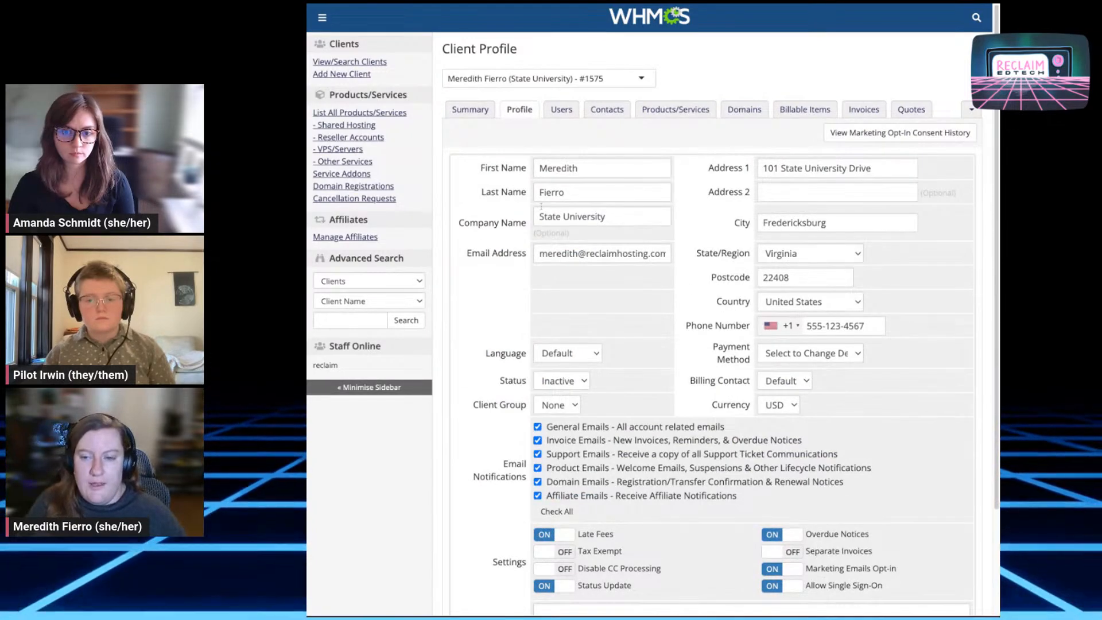
pyautogui.scroll(-3, 753, 423)
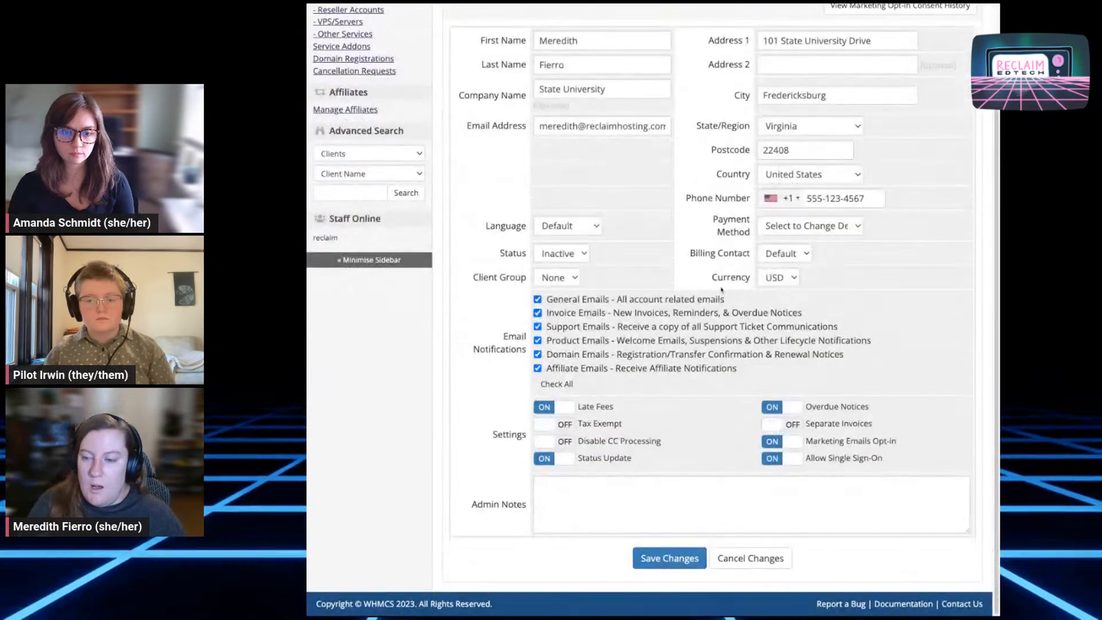
pyautogui.click(558, 280)
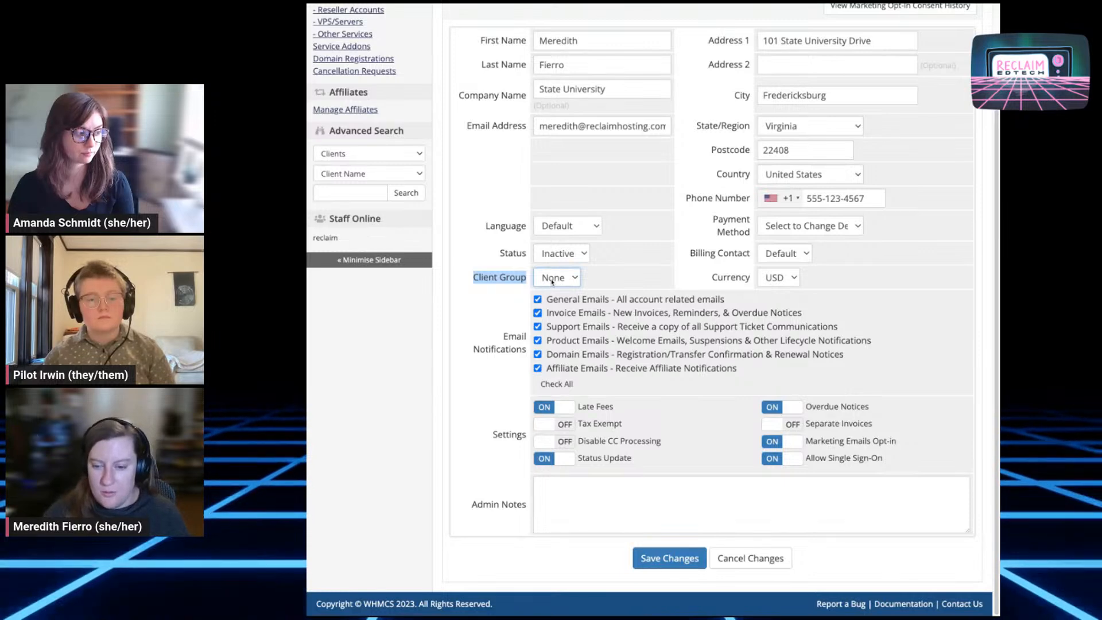
pyautogui.scroll(3, 639, 480)
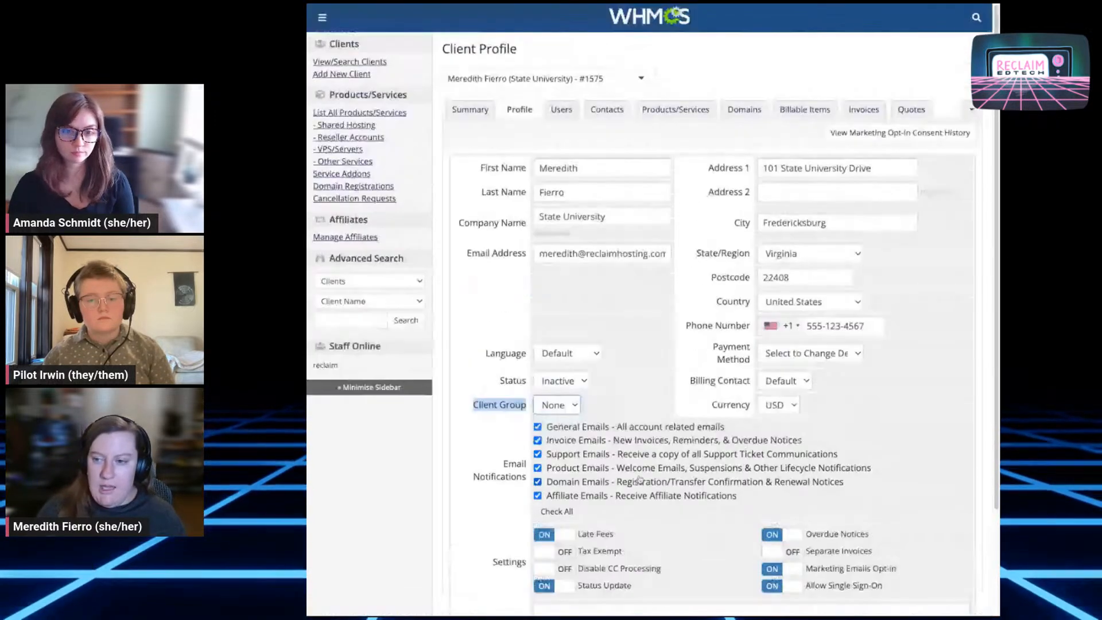
# Open the client's Log from More and mark the three newest 03/21/2023 entries
pyautogui.click(975, 111)
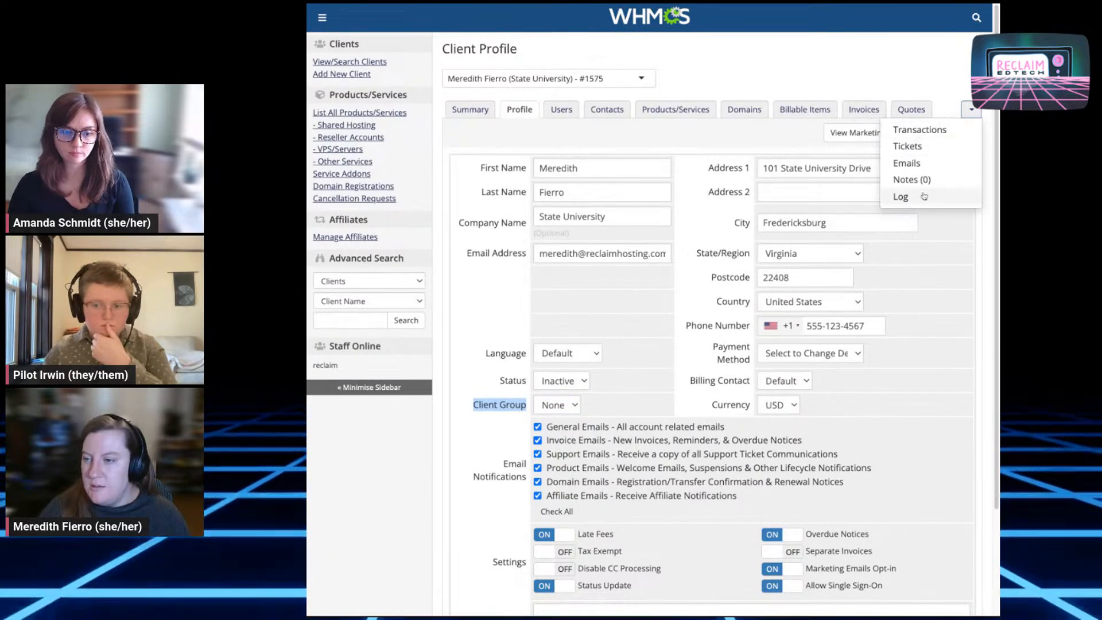
pyautogui.click(900, 197)
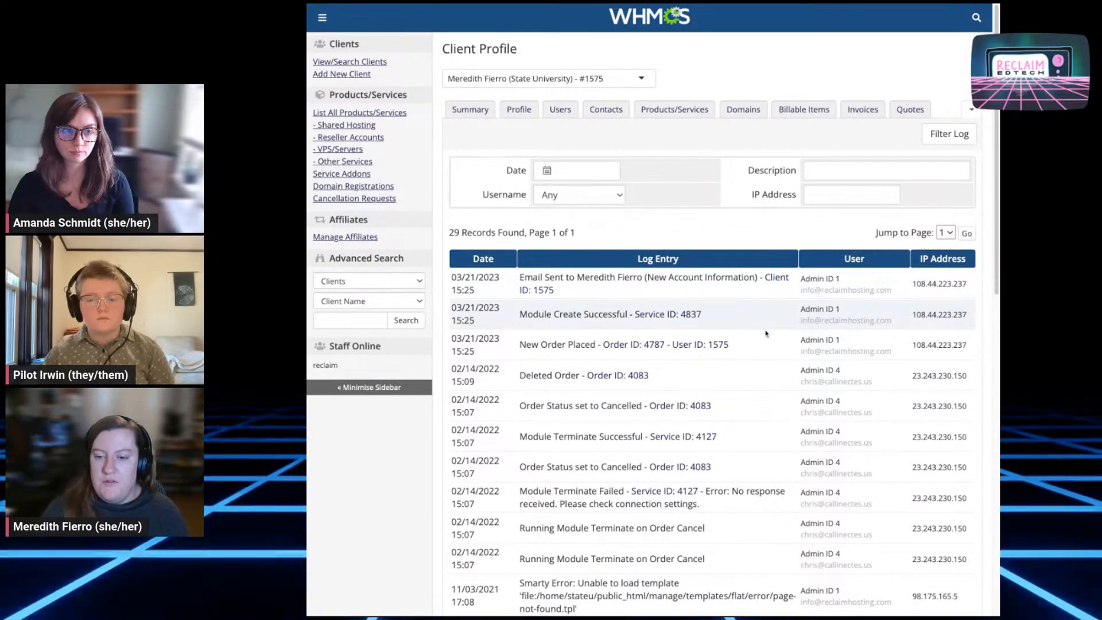
pyautogui.tripleClick(706, 378)
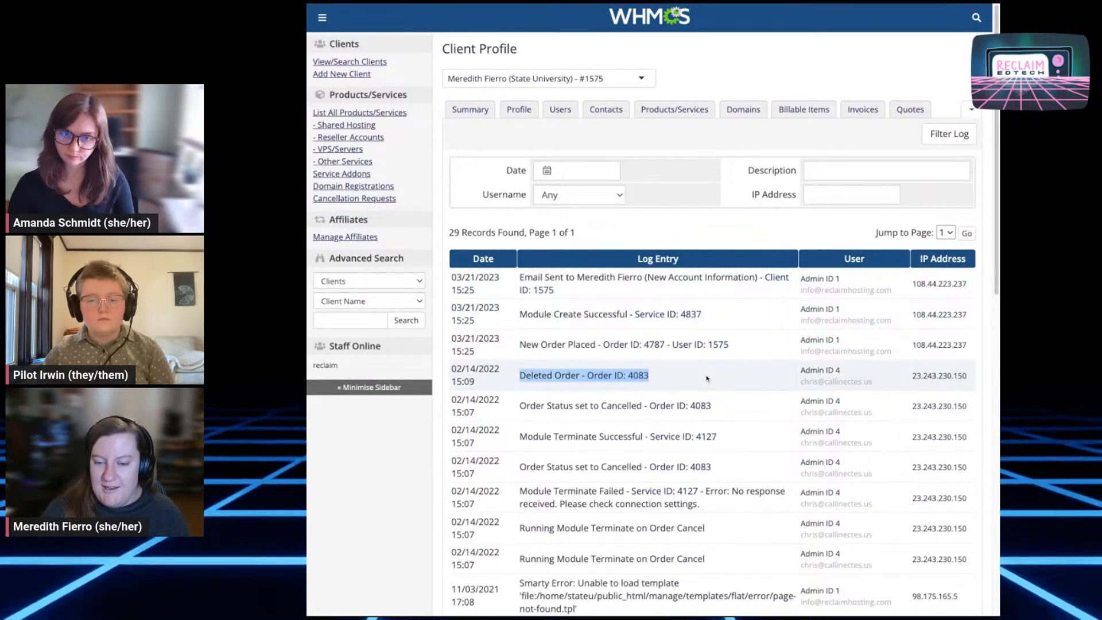
pyautogui.tripleClick(736, 348)
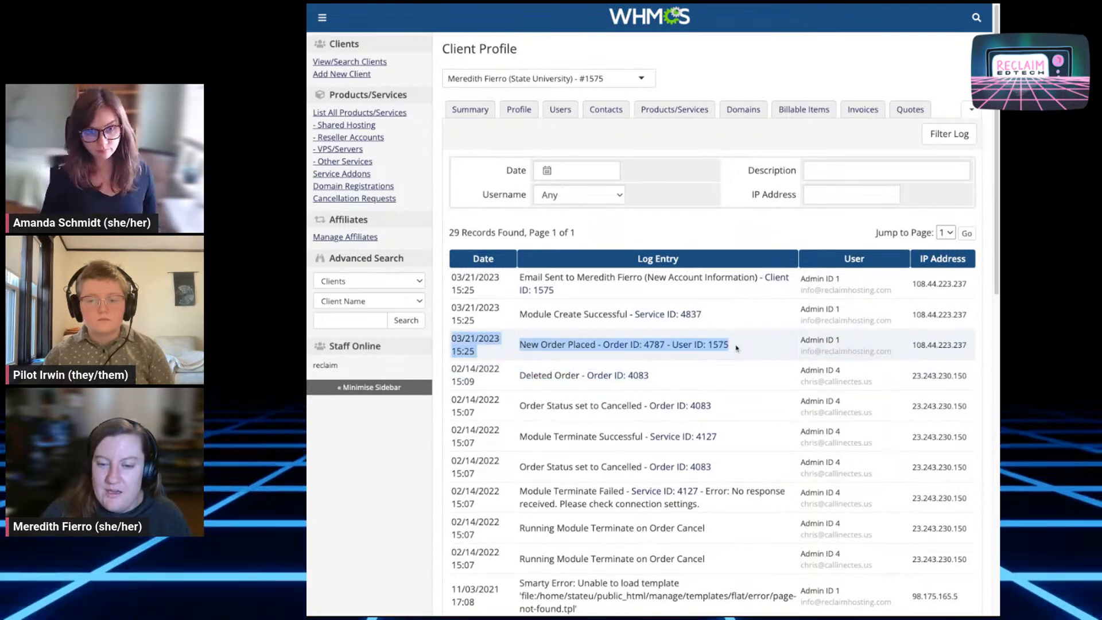
pyautogui.moveTo(736, 347); pyautogui.dragTo(440, 300)
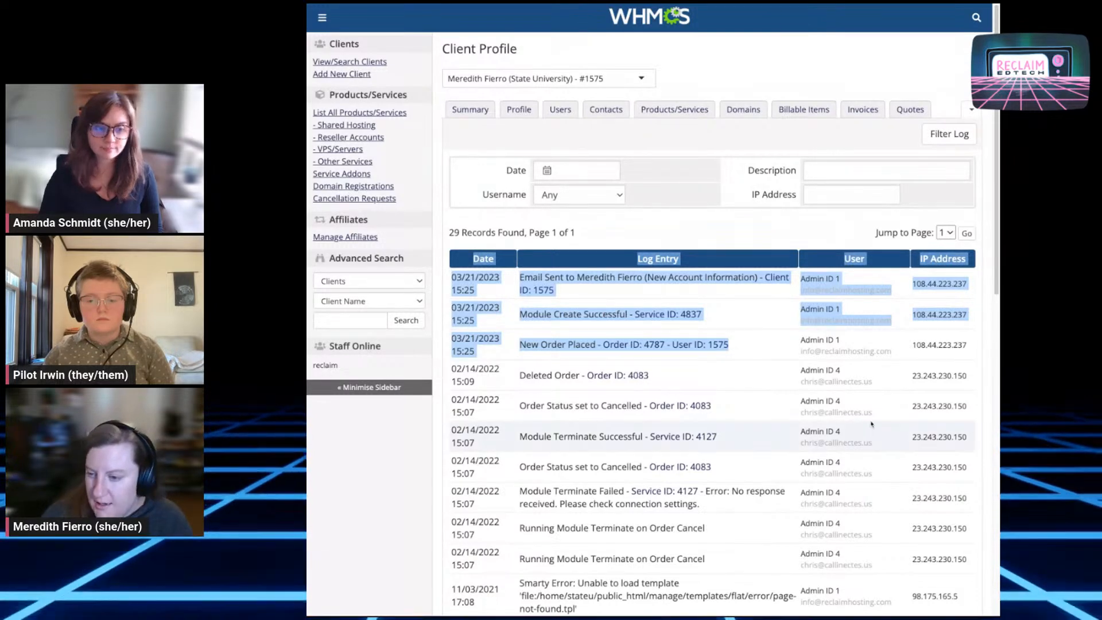
pyautogui.click(731, 229)
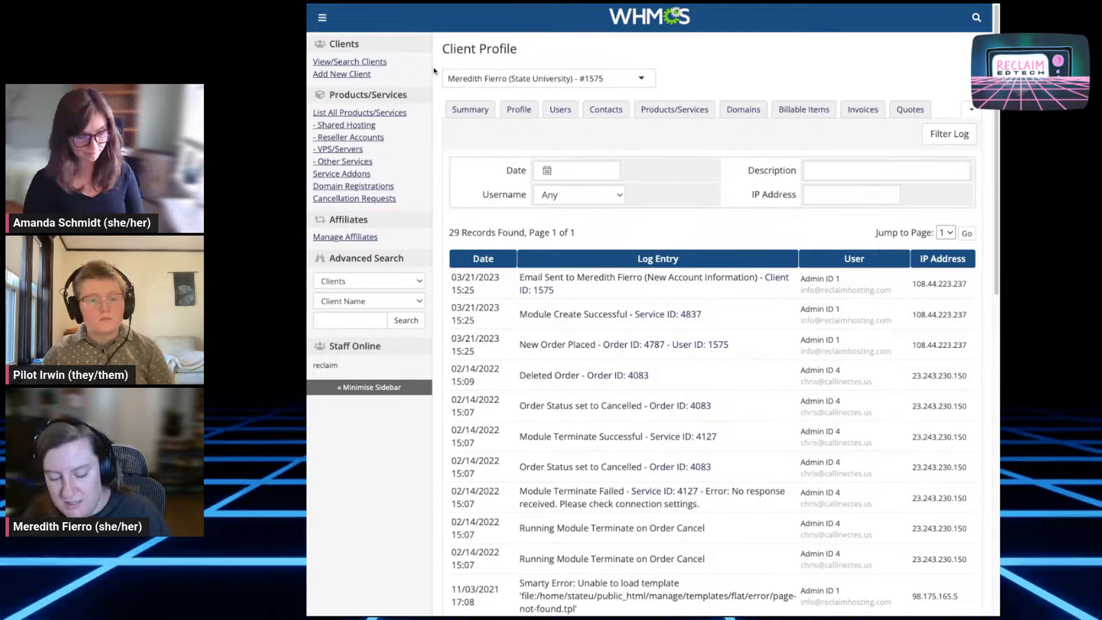
pyautogui.press('super+minus')
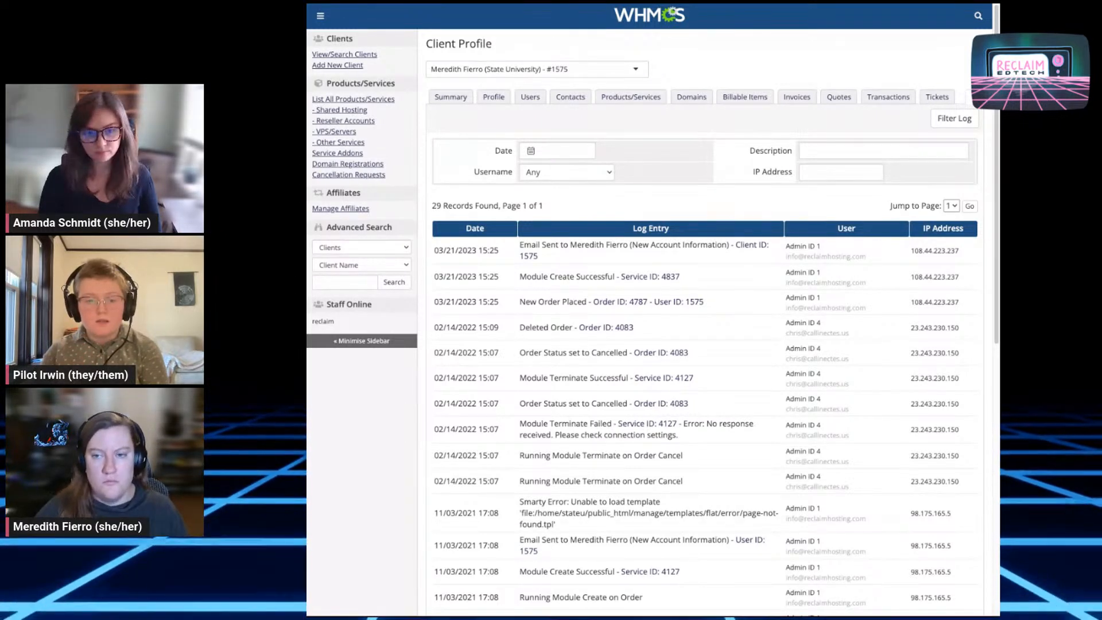
# Choose the Suspend module command for the StateU Domain service under Products/Services
pyautogui.click(609, 97)
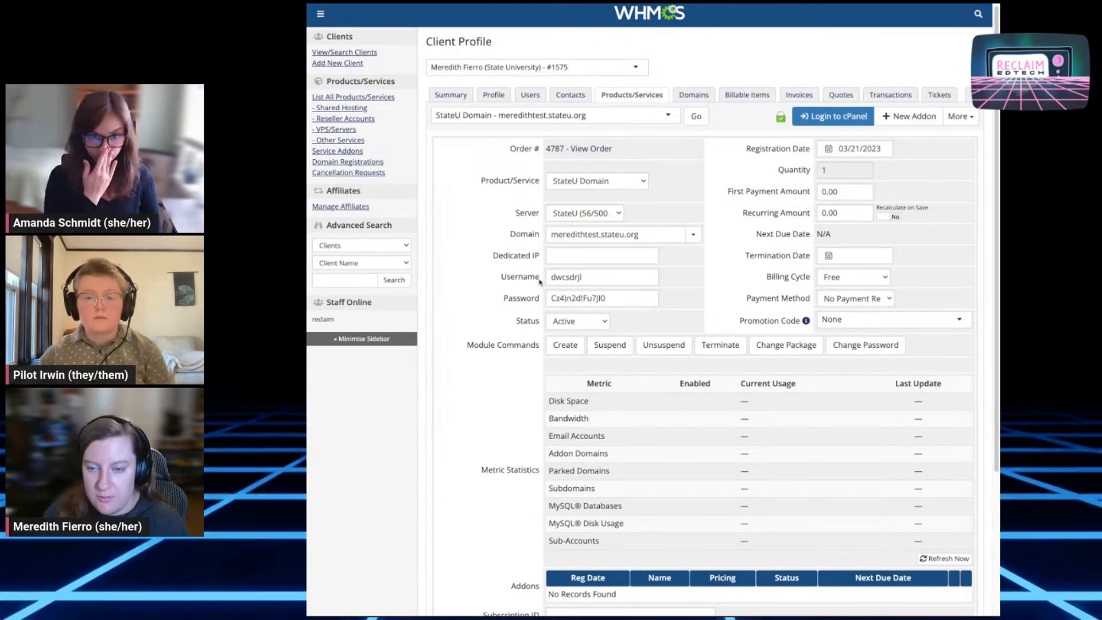
pyautogui.click(610, 345)
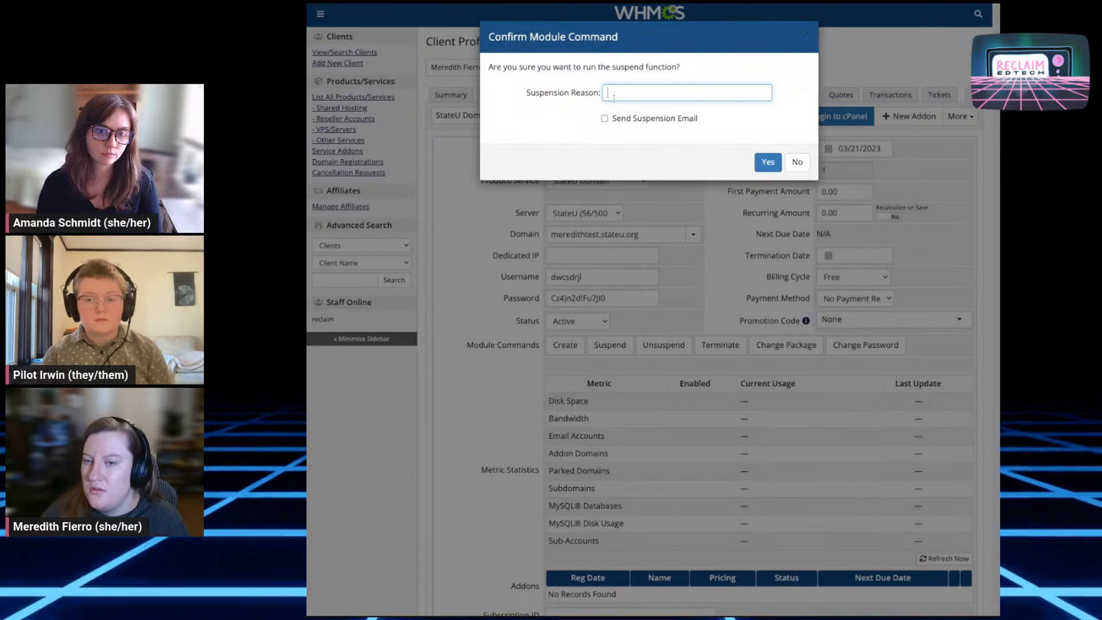
# Confirm the suspension and highlight the Suspended status, Overdue on Payment reason and success message
pyautogui.click(755, 163)
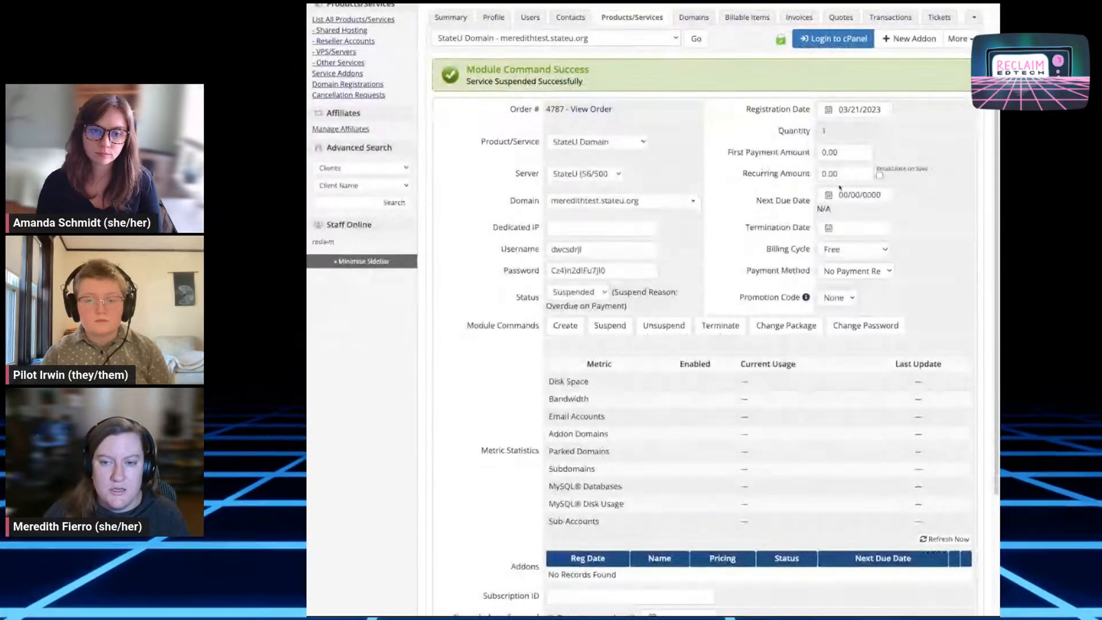
pyautogui.doubleClick(524, 297)
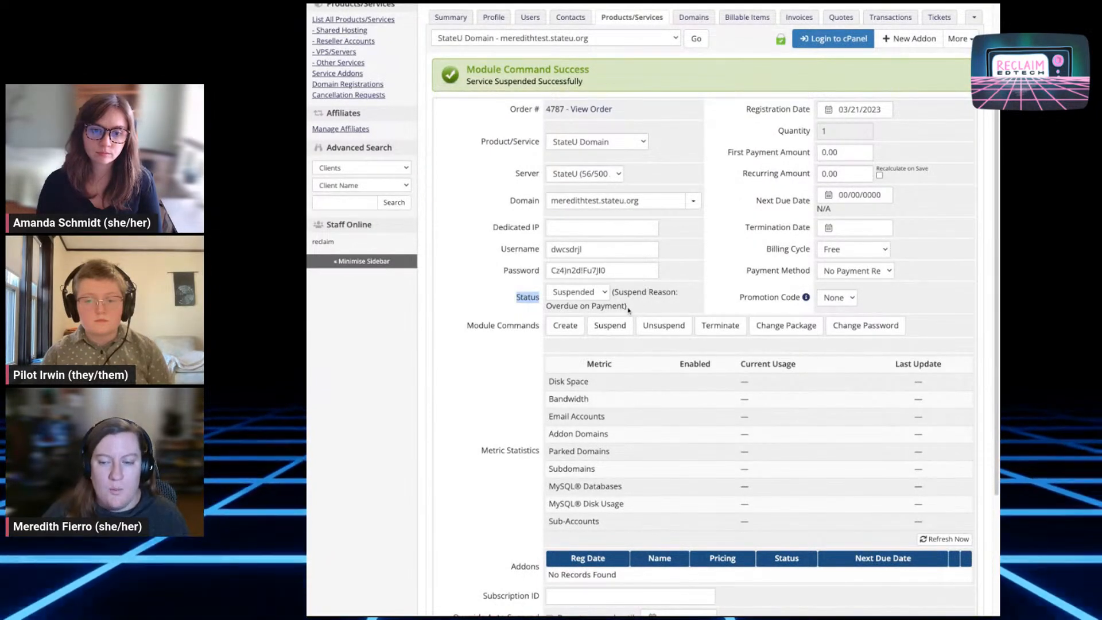
pyautogui.moveTo(627, 308); pyautogui.dragTo(550, 292)
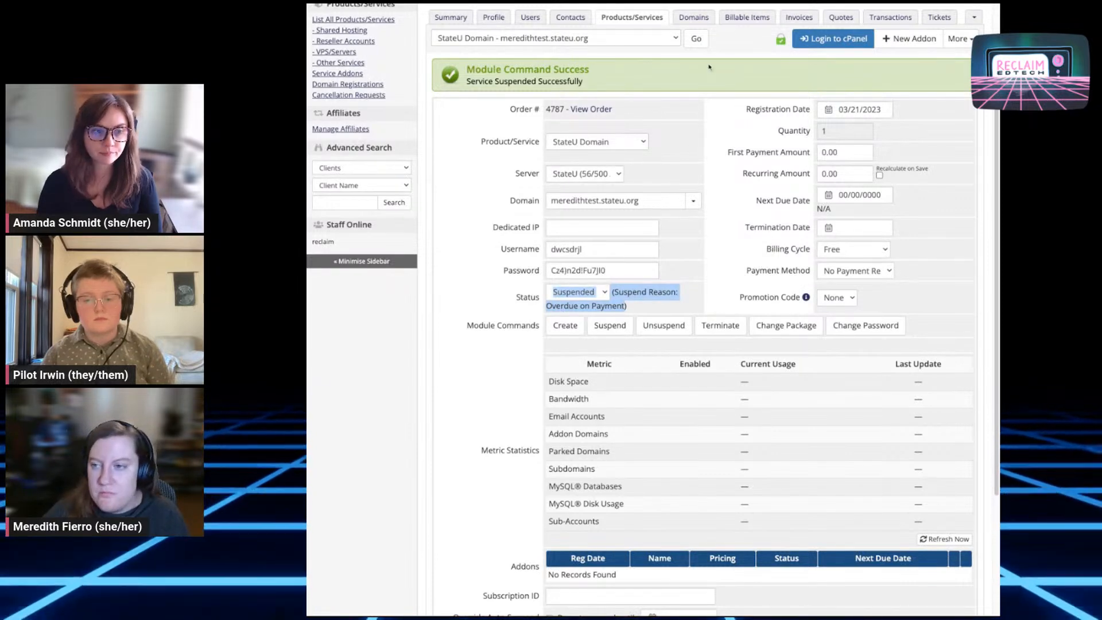
pyautogui.tripleClick(667, 87)
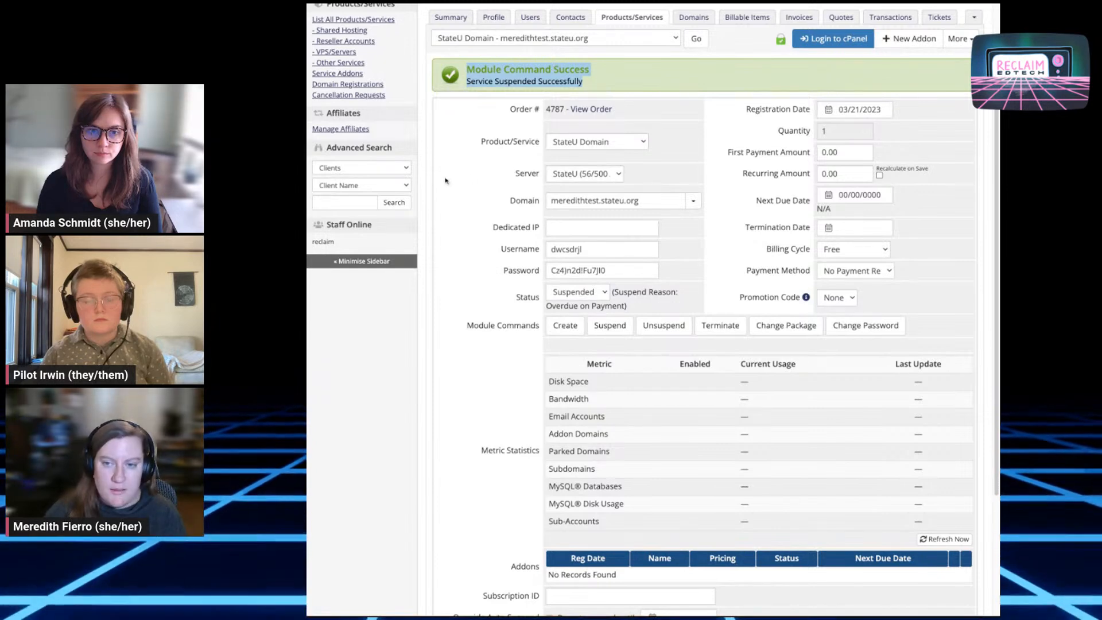
pyautogui.click(459, 164)
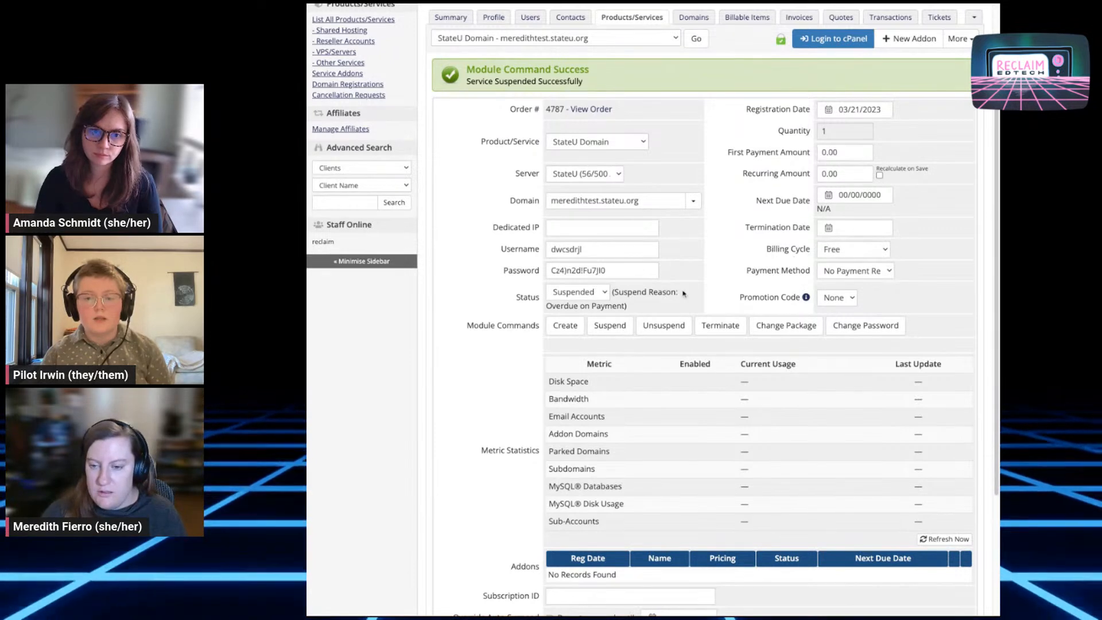
pyautogui.click(693, 201)
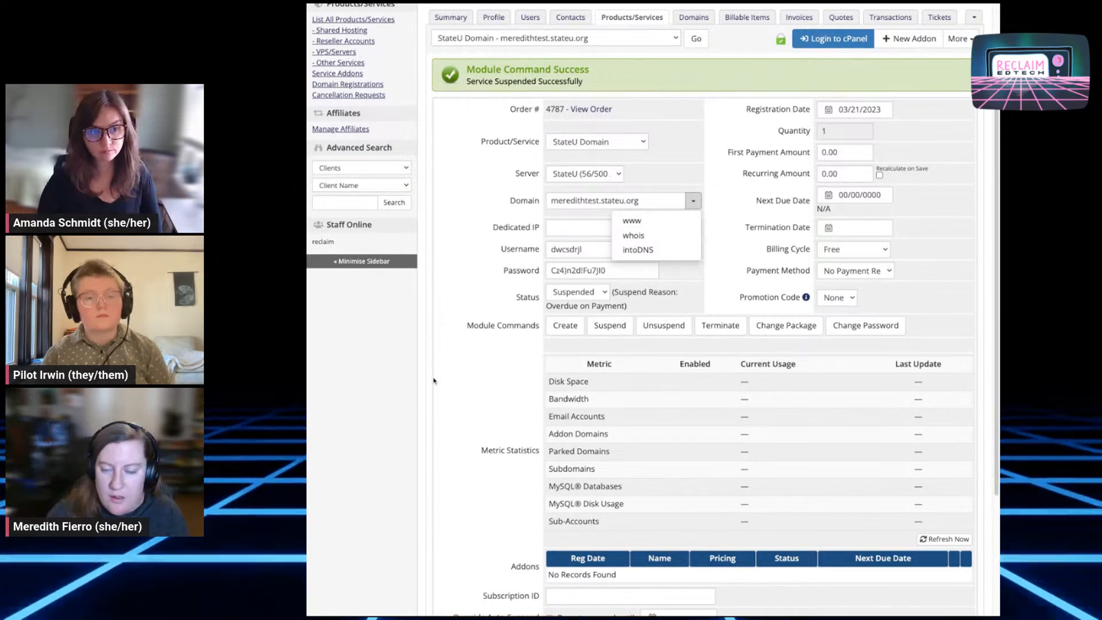
pyautogui.click(491, 378)
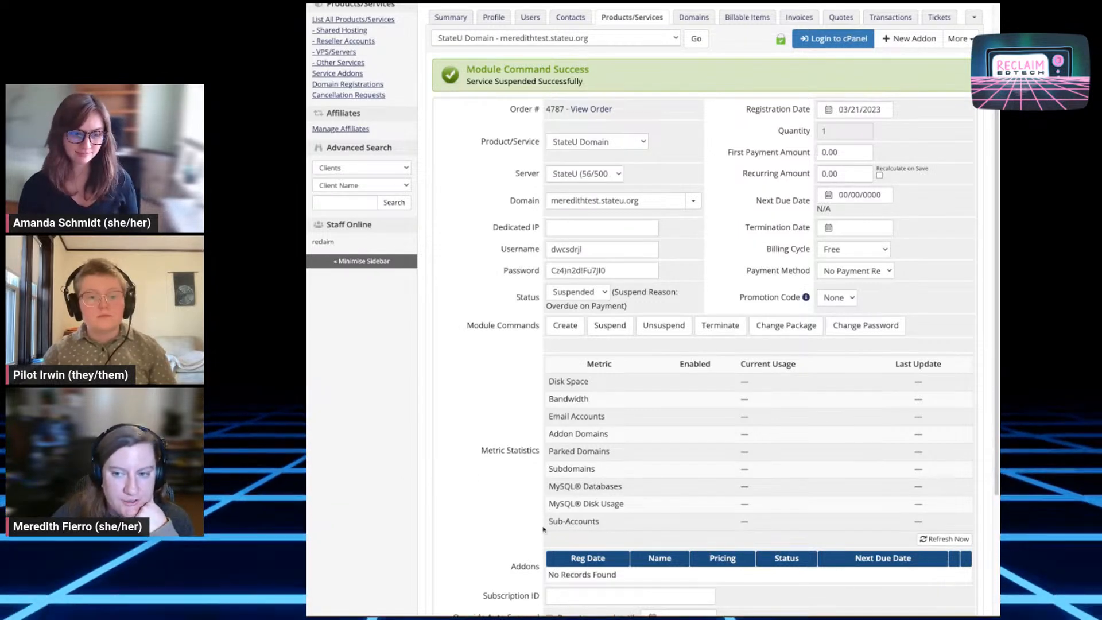
# Reopen the client's Log and mark the new Module Suspend Successful entry for service 4837
pyautogui.scroll(1, 579, 521)
pyautogui.scroll(3, 579, 520)
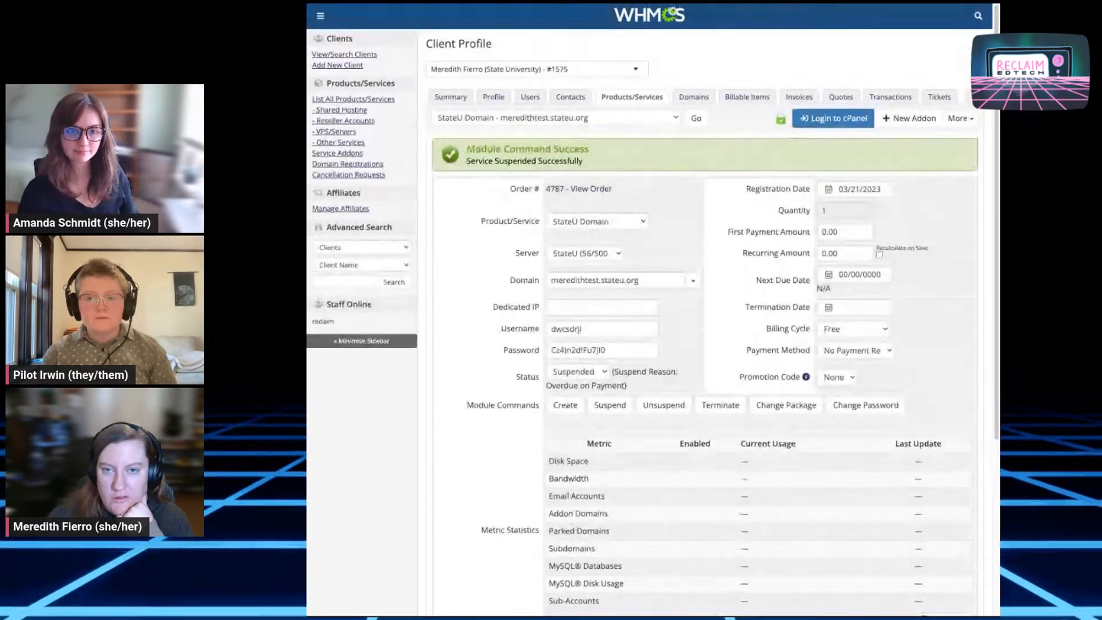
pyautogui.click(320, 15)
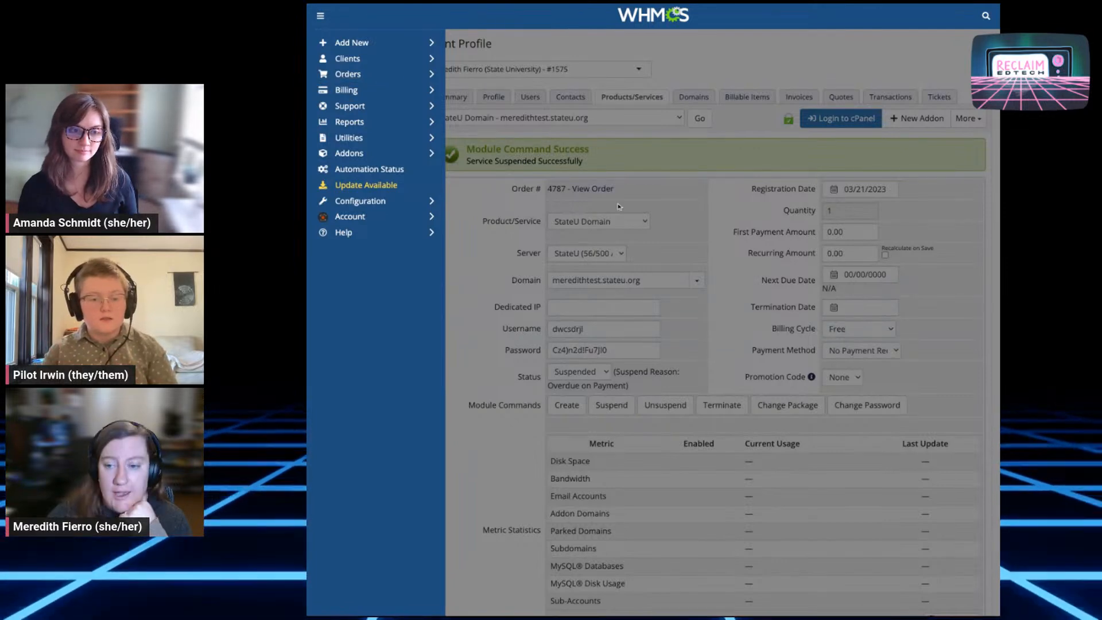
pyautogui.click(615, 70)
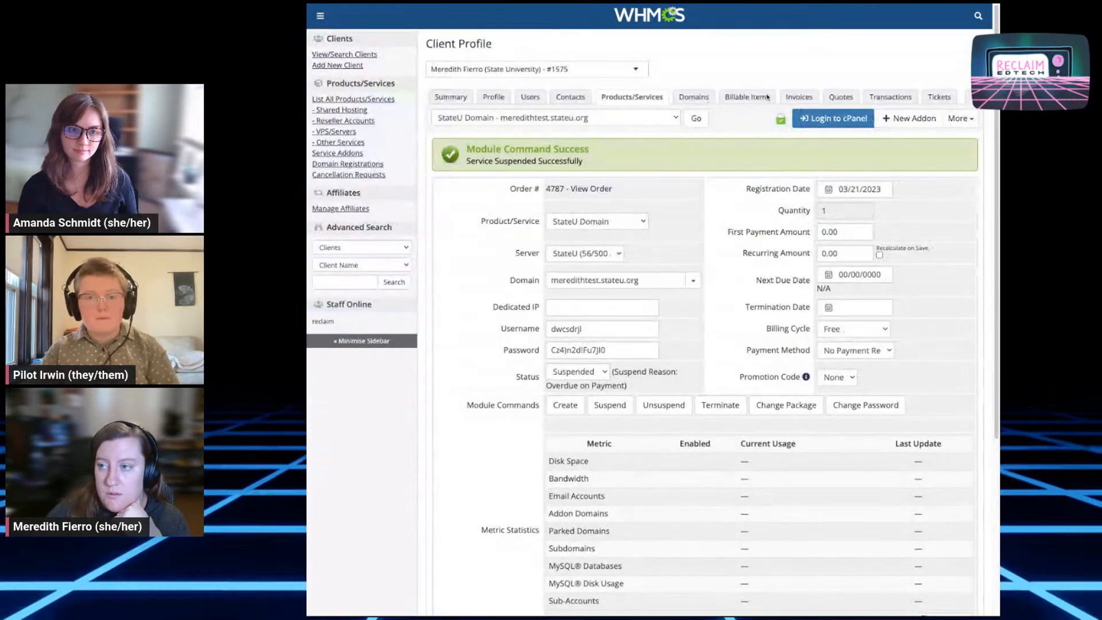
pyautogui.click(959, 118)
pyautogui.click(915, 143)
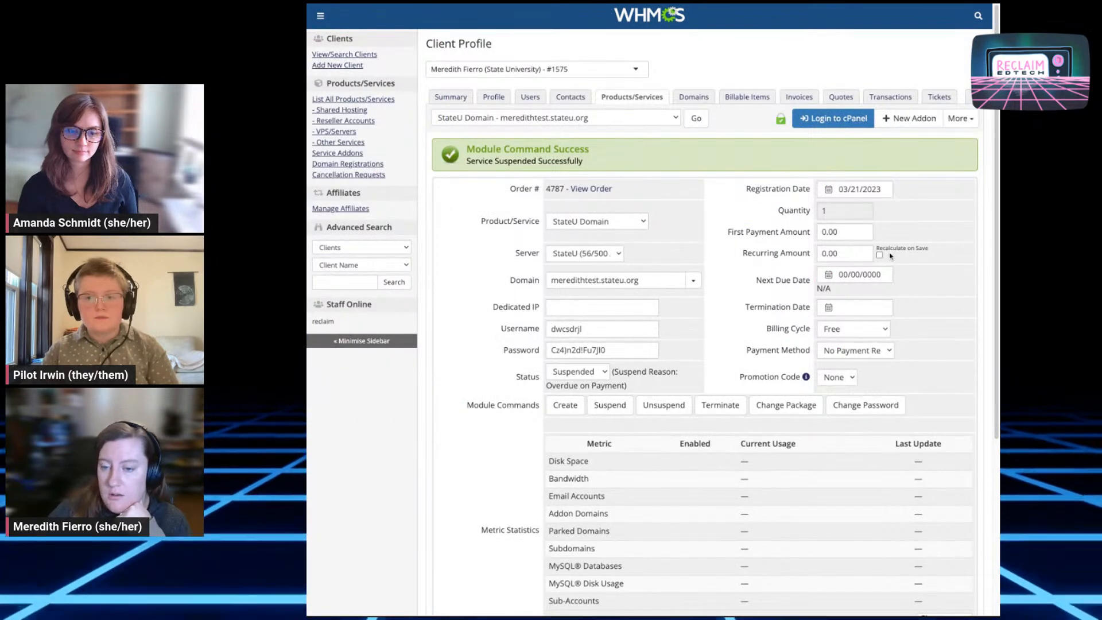
pyautogui.moveTo(701, 250); pyautogui.dragTo(518, 250)
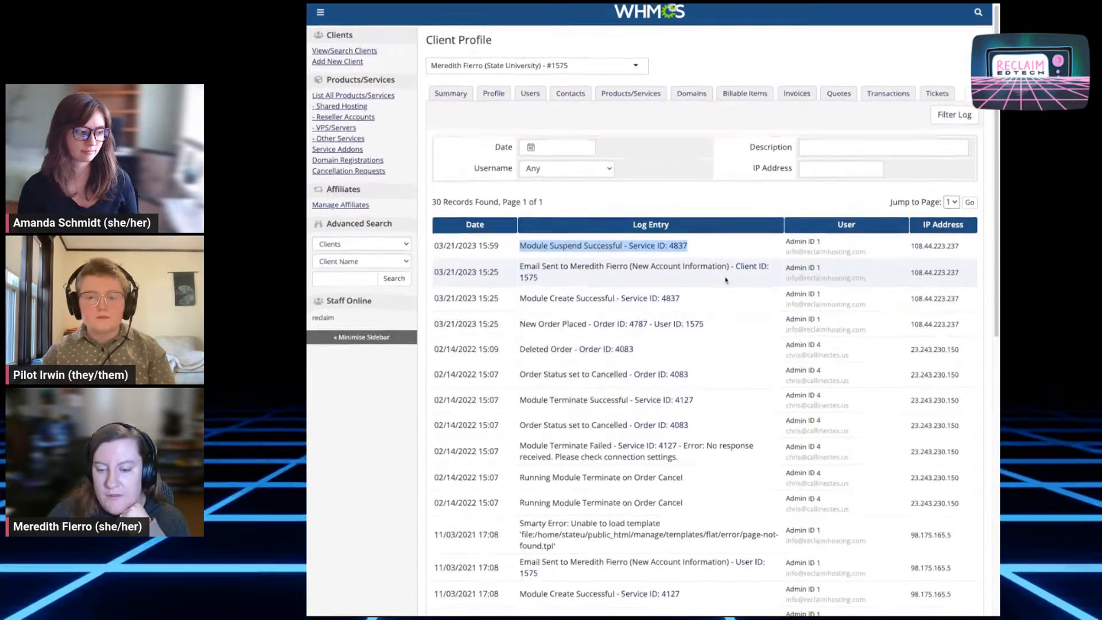
# Find and mark the 02/14/2022 Module Terminate Failed entry for service 4127 in the log
pyautogui.scroll(-2, 726, 280)
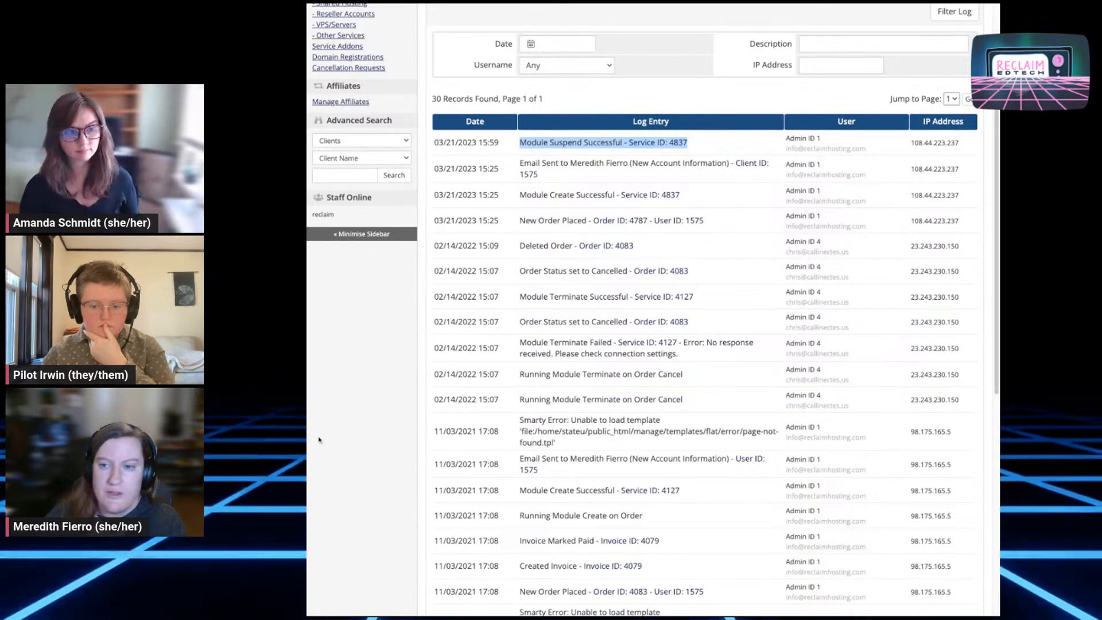
pyautogui.tripleClick(706, 356)
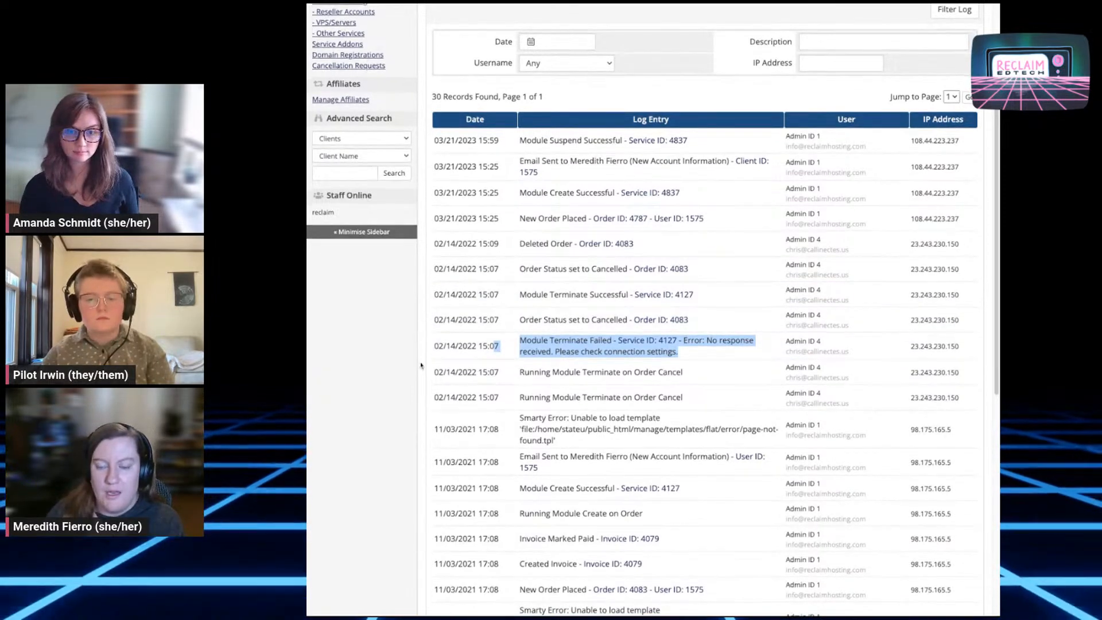
pyautogui.scroll(-6, 419, 366)
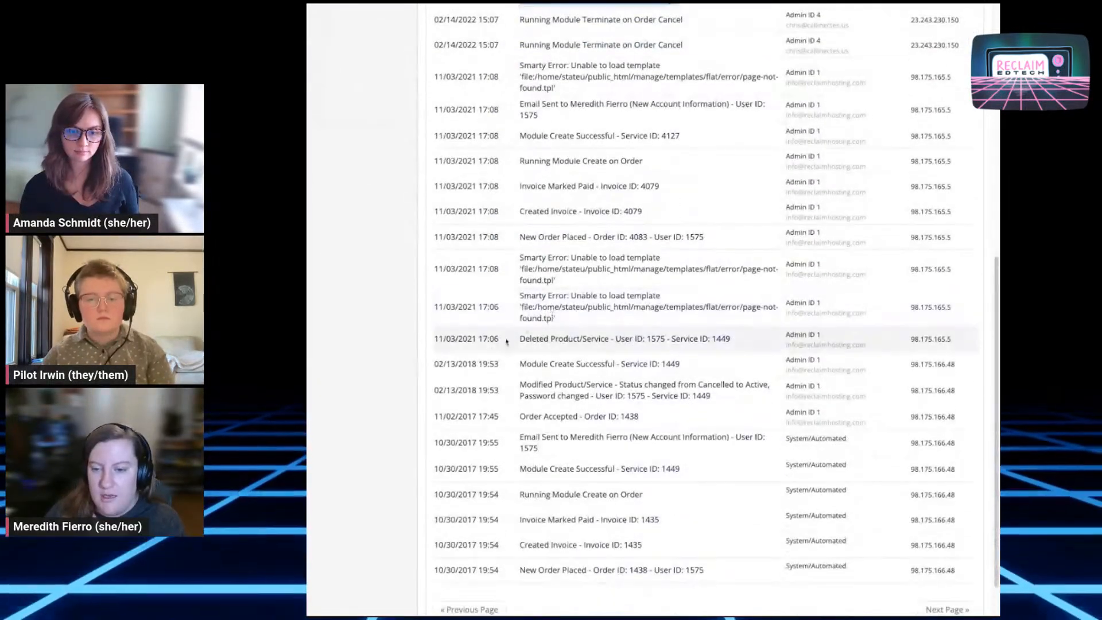
pyautogui.scroll(5, 454, 345)
pyautogui.scroll(4, 454, 345)
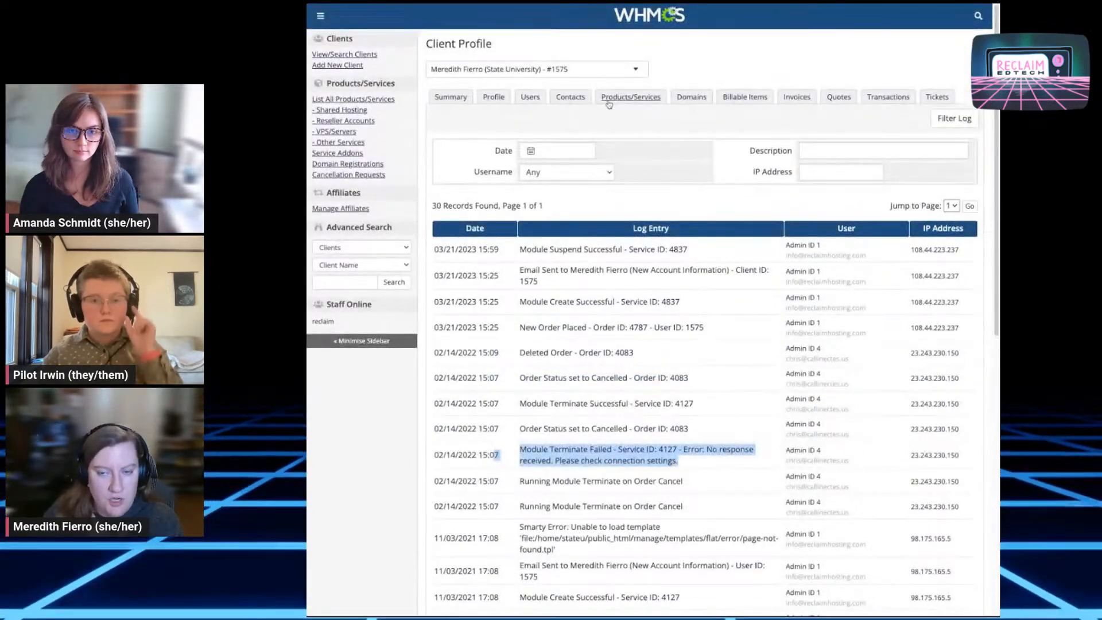
# Return to the suspended StateU Domain service details and browse its More actions menu
pyautogui.click(609, 97)
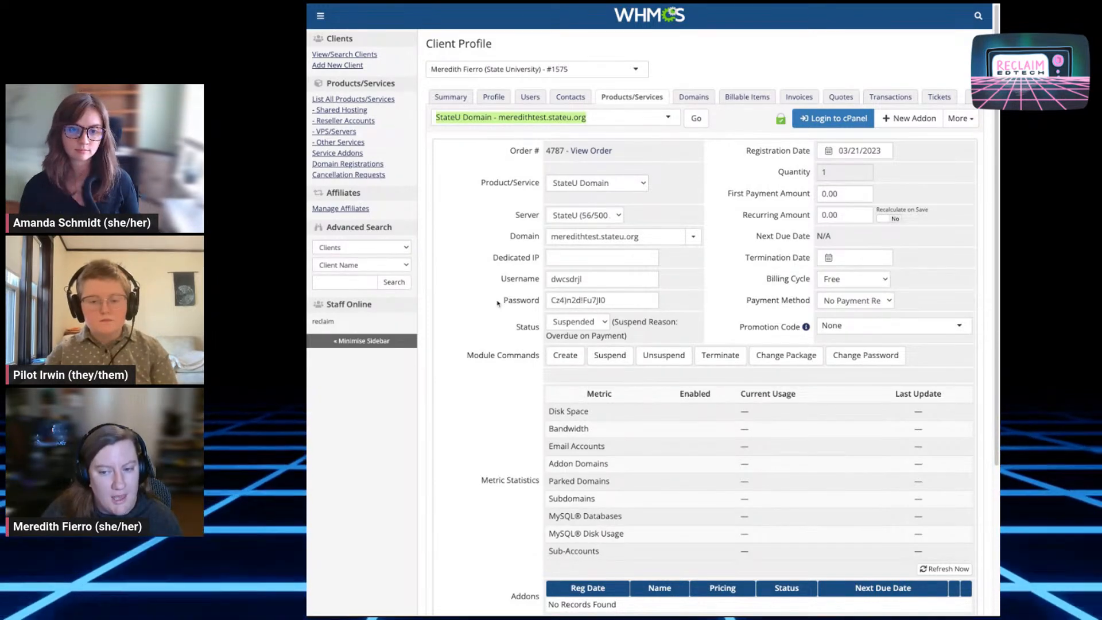
pyautogui.scroll(-4, 503, 303)
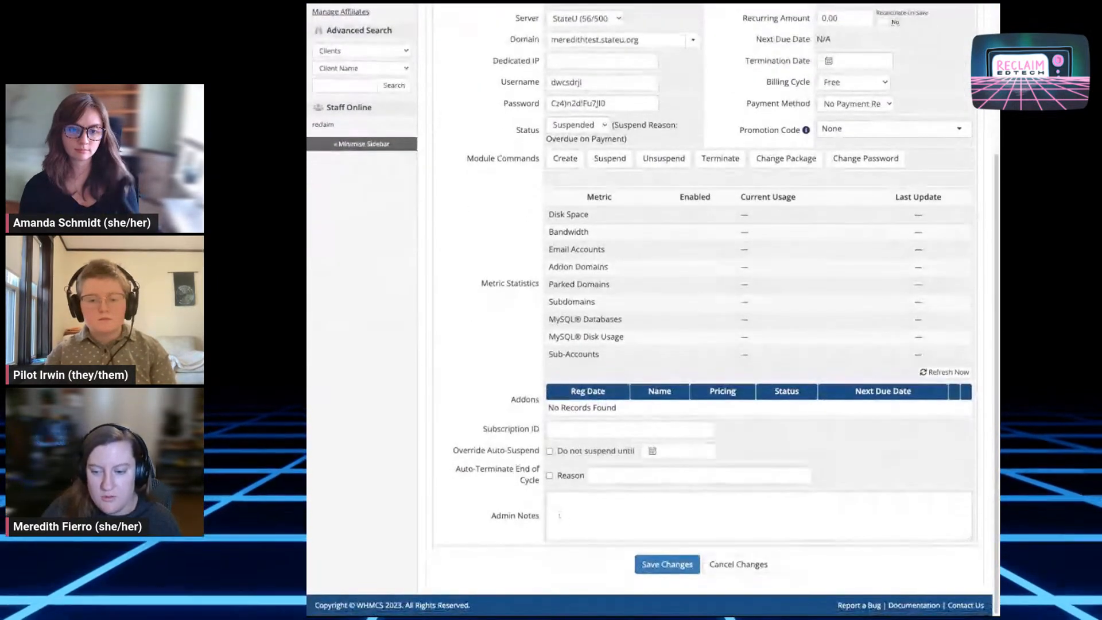
pyautogui.scroll(4, 964, 125)
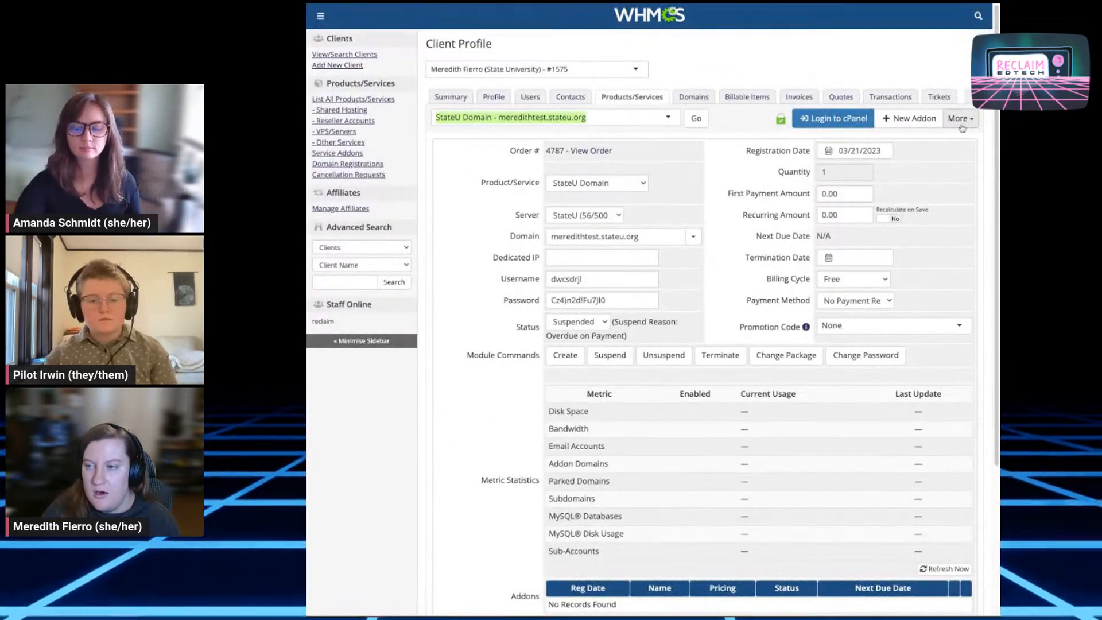
pyautogui.click(960, 119)
pyautogui.click(960, 119)
pyautogui.click(960, 118)
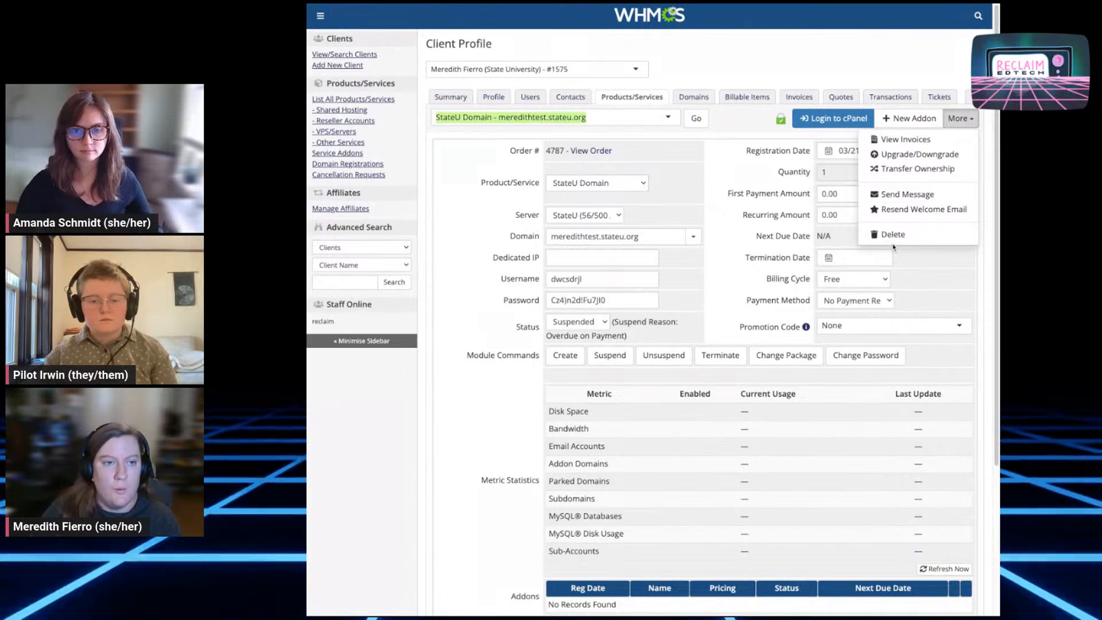
pyautogui.scroll(-4, 894, 248)
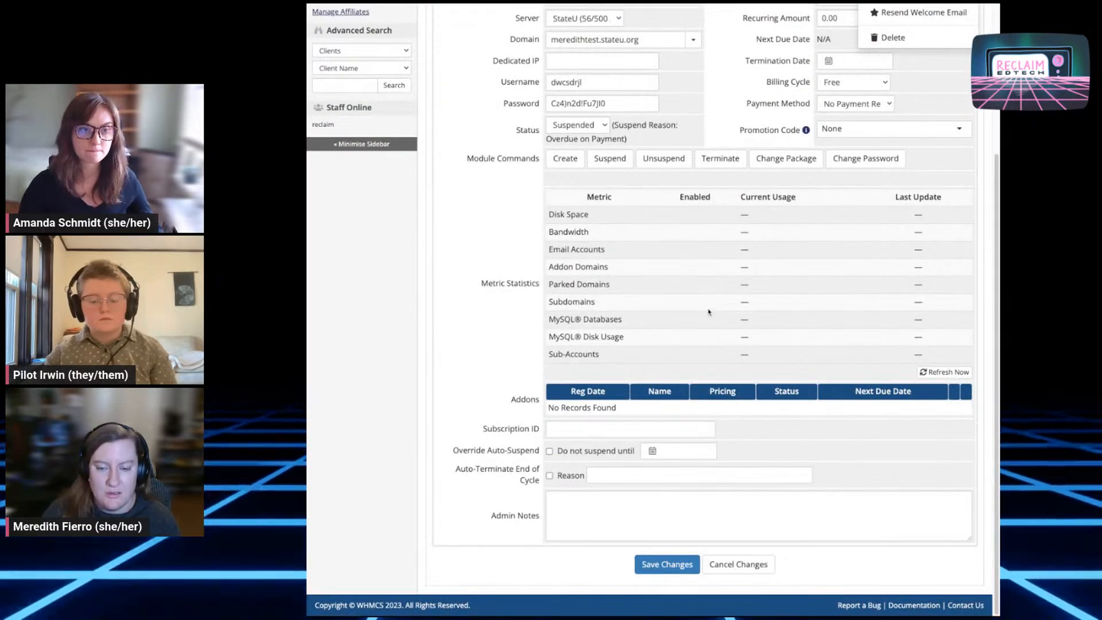
pyautogui.click(475, 271)
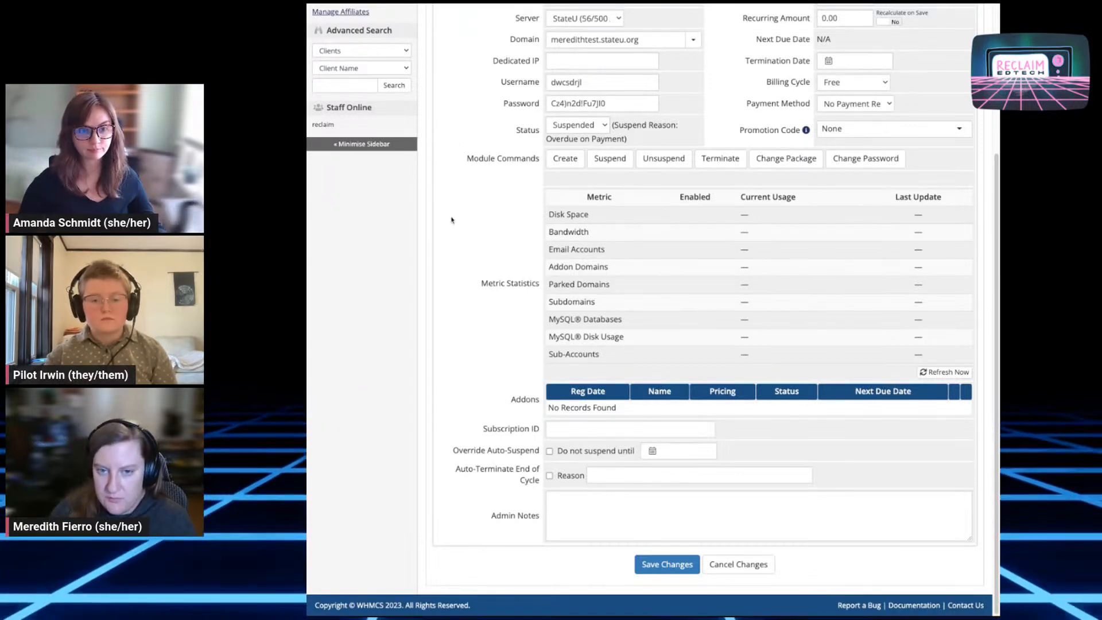
# Scroll back to the top of the client's service details page in WHMCS
pyautogui.scroll(3, 467, 229)
pyautogui.scroll(1, 474, 235)
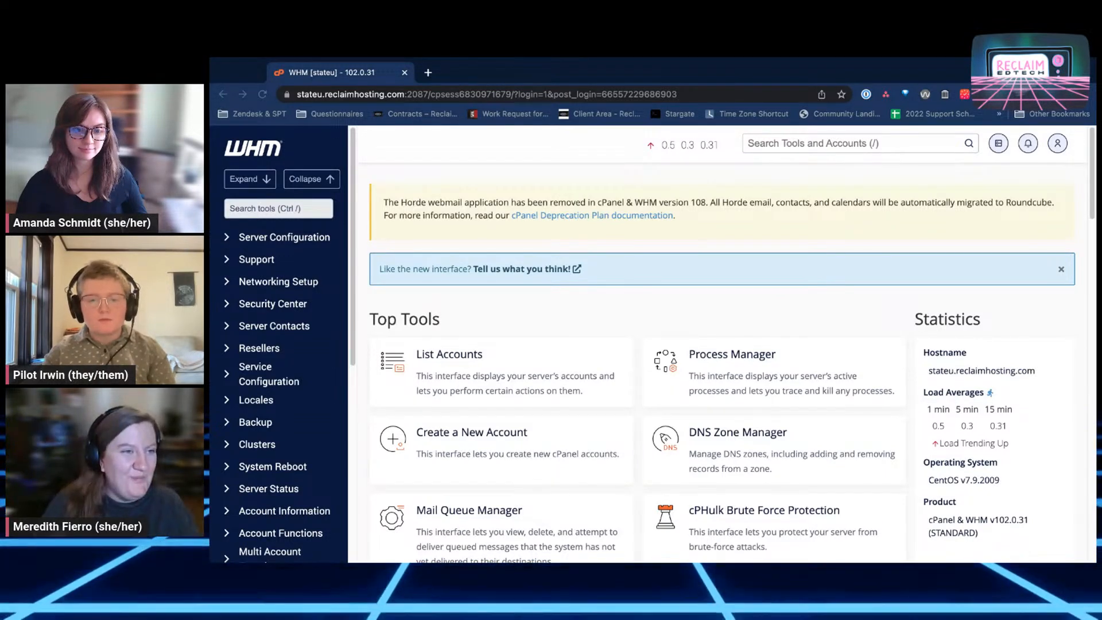
# Open List Accounts in WHM and search for the client's account by name
pyautogui.click(829, 298)
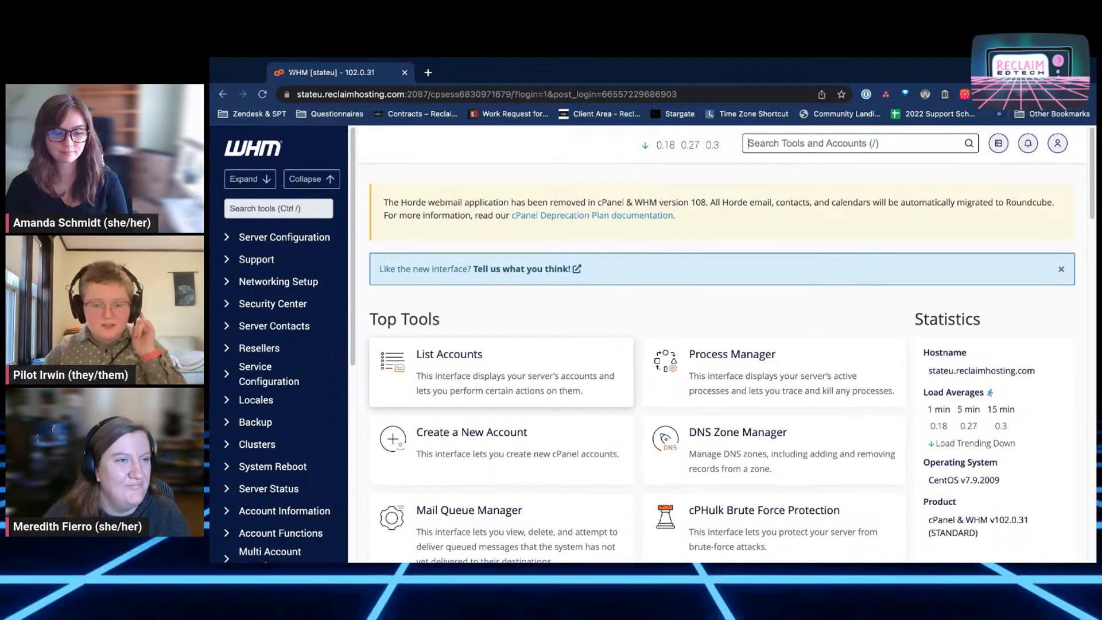
pyautogui.click(459, 362)
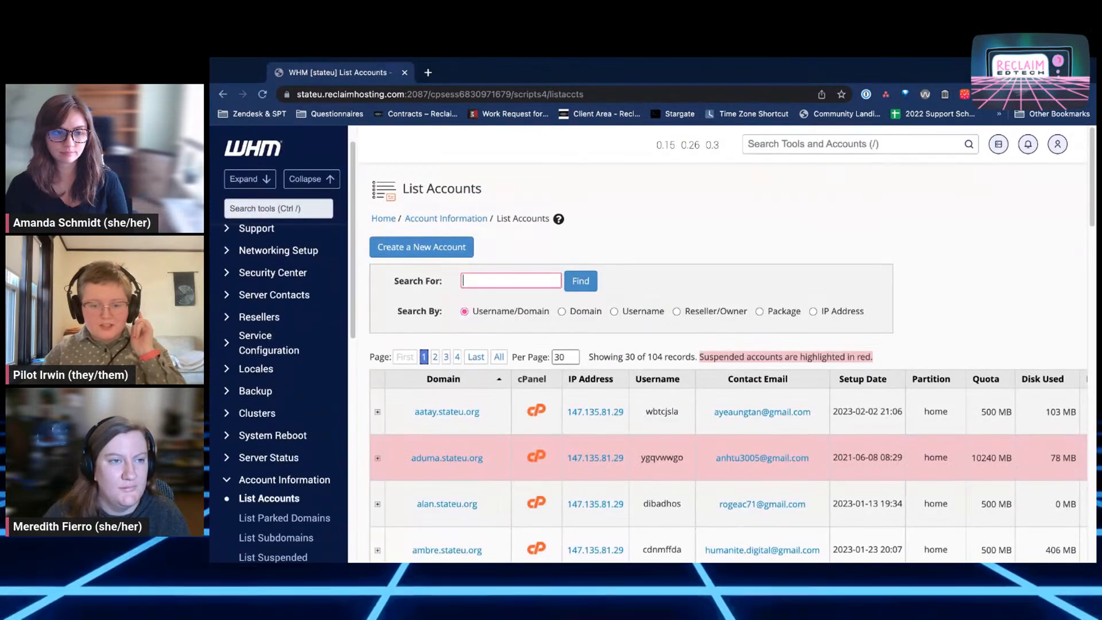
pyautogui.click(501, 284)
pyautogui.write('medr')
pyautogui.press('BackSpace')
pyautogui.press('BackSpace')
pyautogui.write('re')
pyautogui.press('Return')
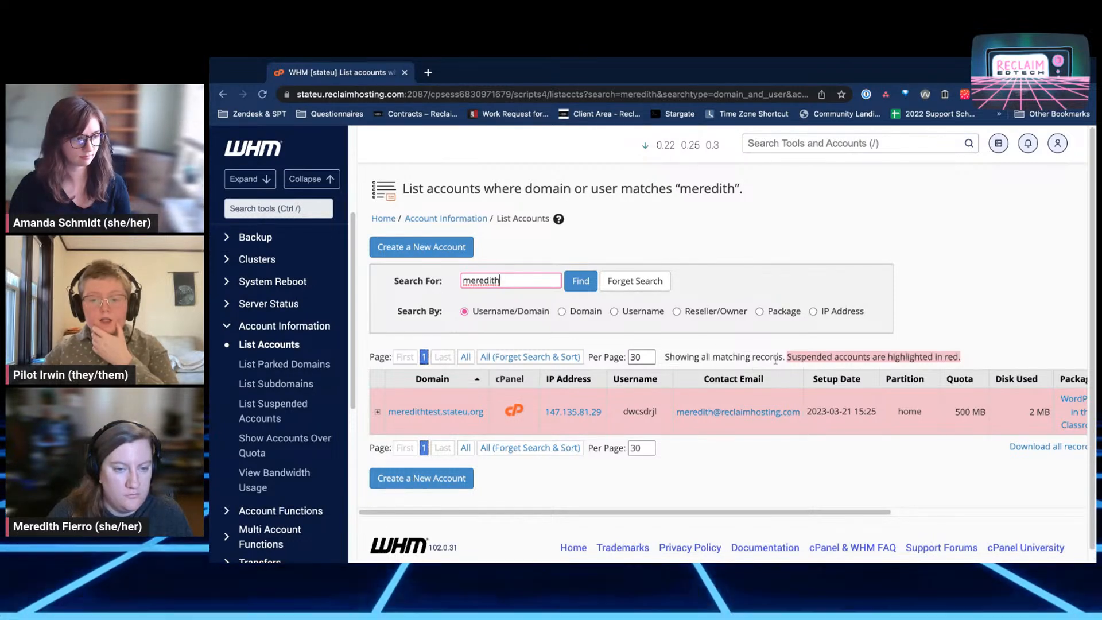
# Highlight and then deselect the matching-records note above the suspended stateu.org result
pyautogui.moveTo(784, 358); pyautogui.dragTo(670, 358)
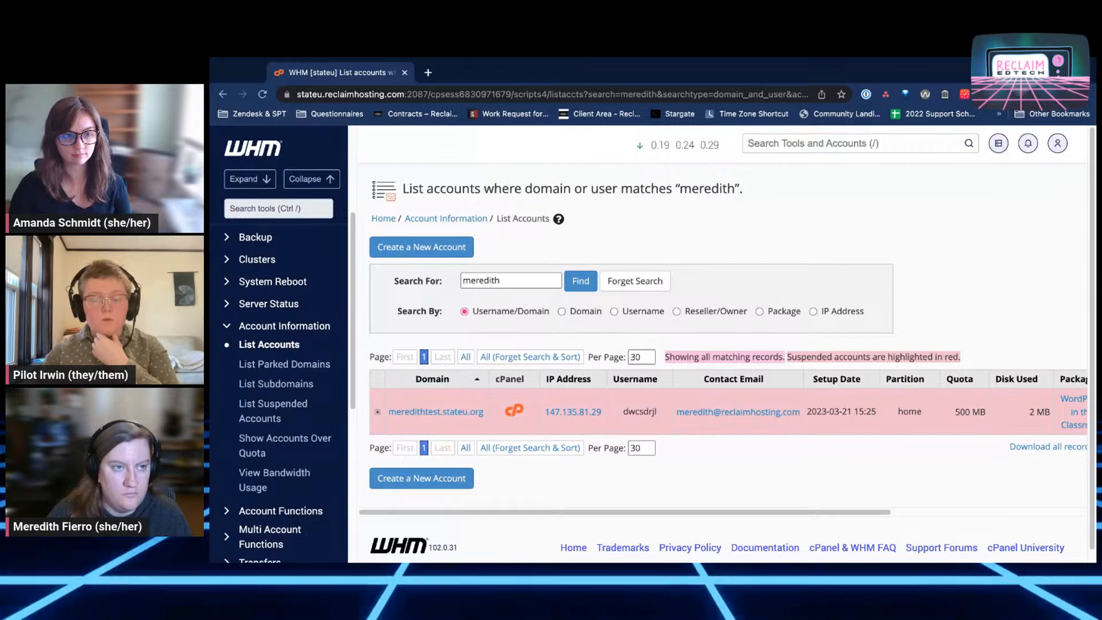
pyautogui.click(666, 358)
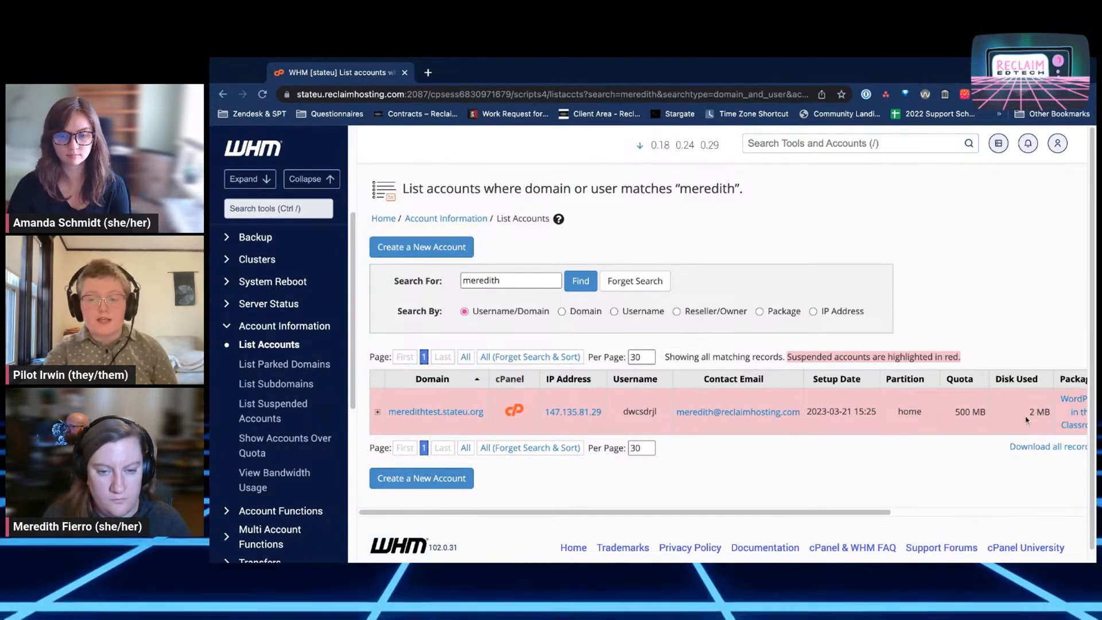
pyautogui.hscroll(1, 1031, 413)
pyautogui.hscroll(5, 1030, 413)
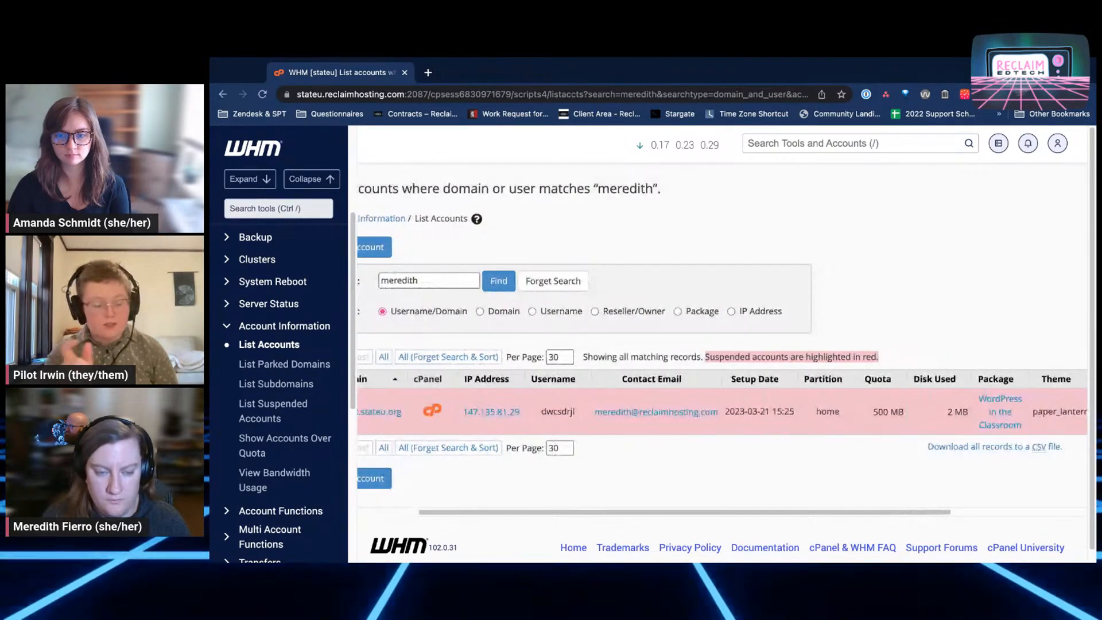
pyautogui.hscroll(1, 1030, 413)
pyautogui.hscroll(3, 723, 373)
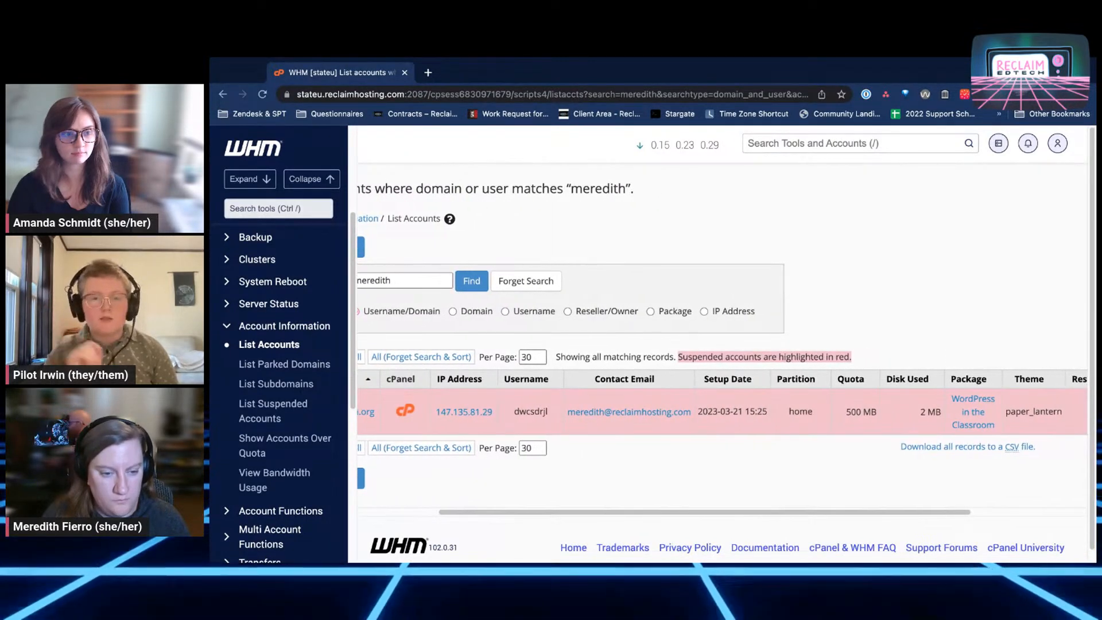
pyautogui.hscroll(10, 723, 373)
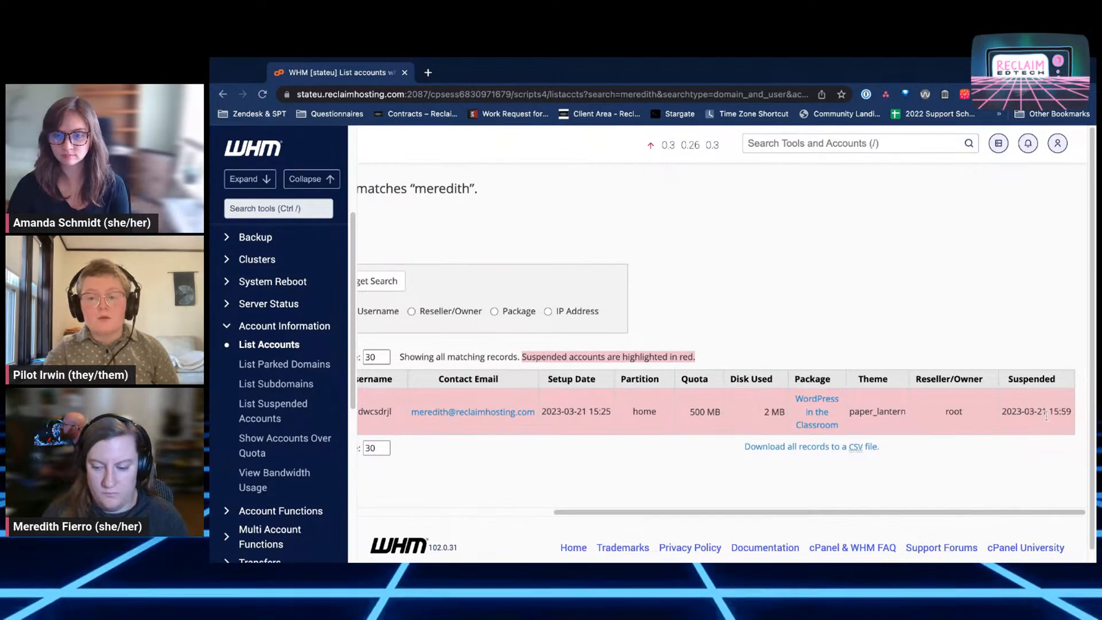
pyautogui.hscroll(-13, 1036, 416)
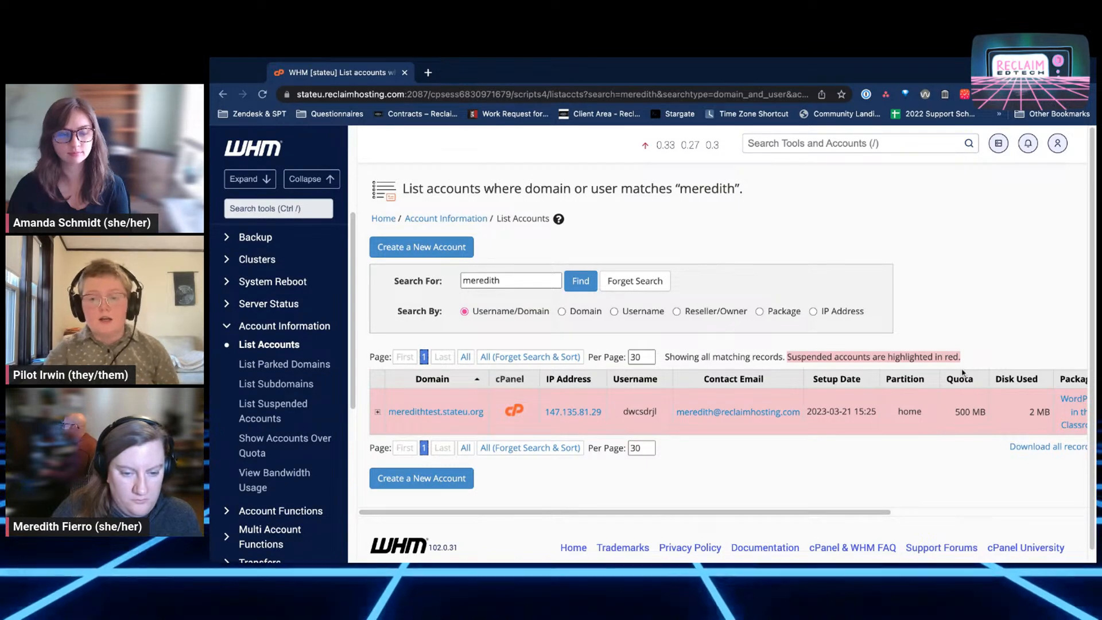
pyautogui.hscroll(5, 962, 379)
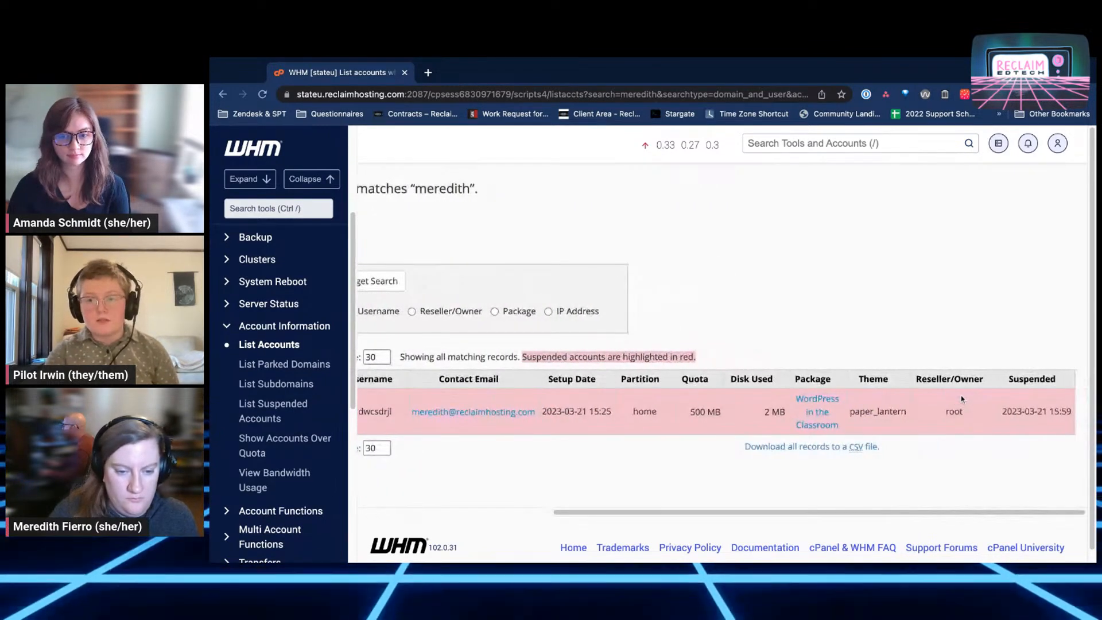
pyautogui.hscroll(-5, 717, 379)
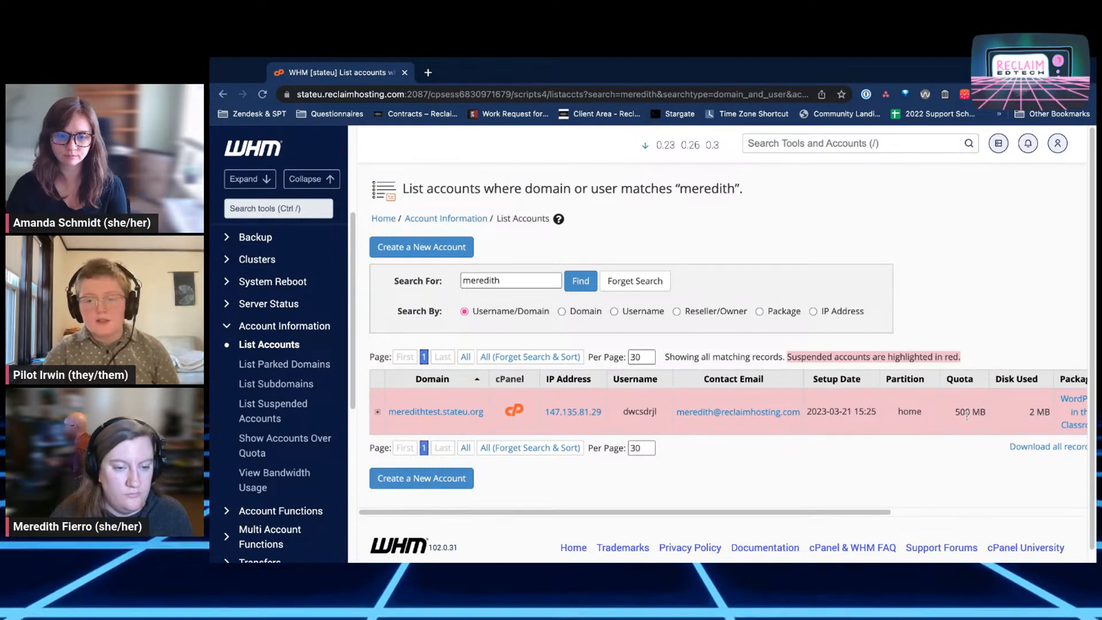
pyautogui.hscroll(3, 986, 417)
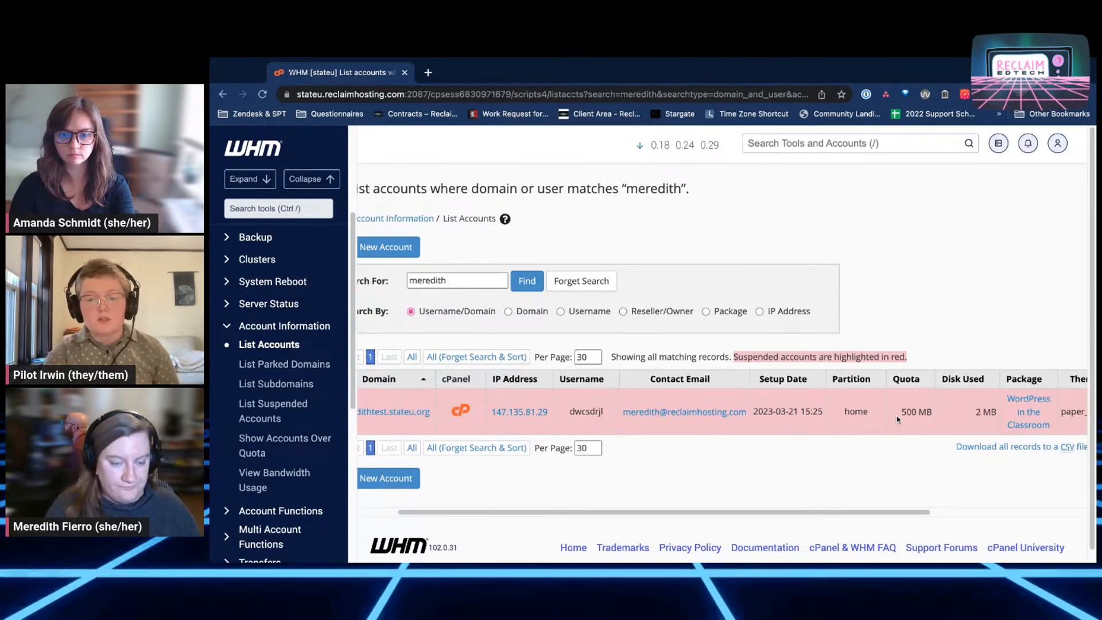
pyautogui.hscroll(4, 896, 419)
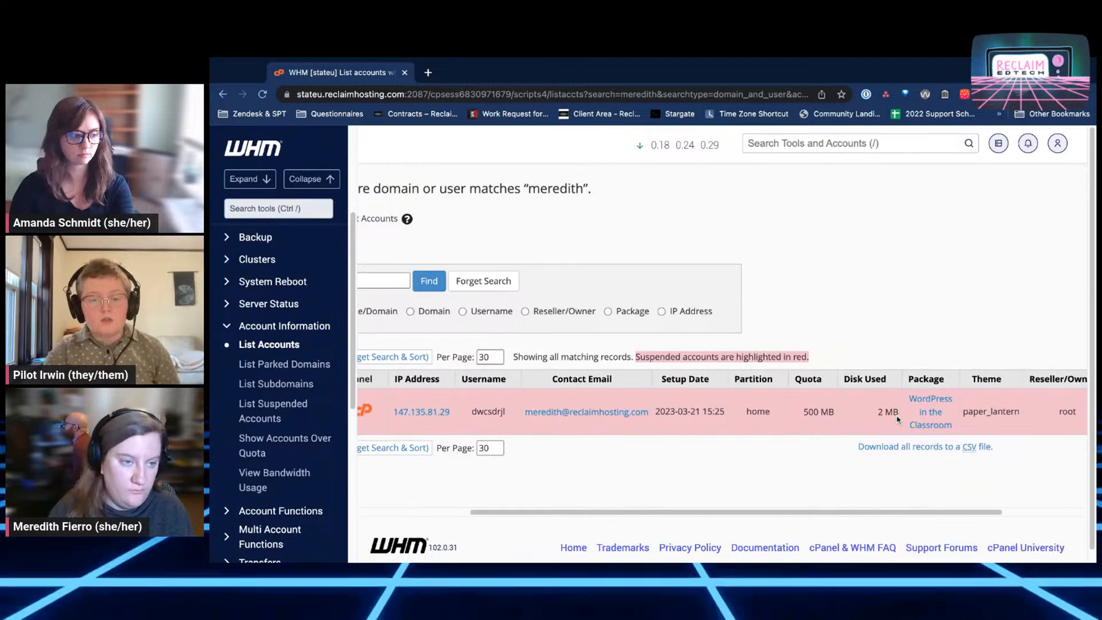
pyautogui.hscroll(-5, 896, 419)
# Expand the suspended stateu.org account row and open its Change Quota page
pyautogui.click(378, 412)
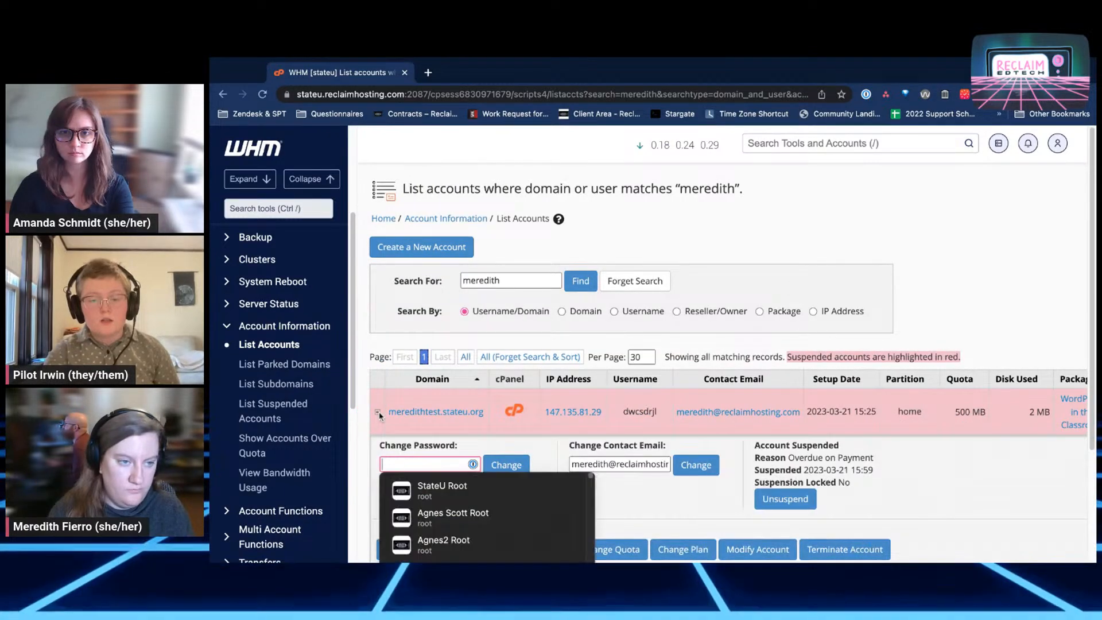
pyautogui.click(617, 505)
pyautogui.scroll(-1, 631, 507)
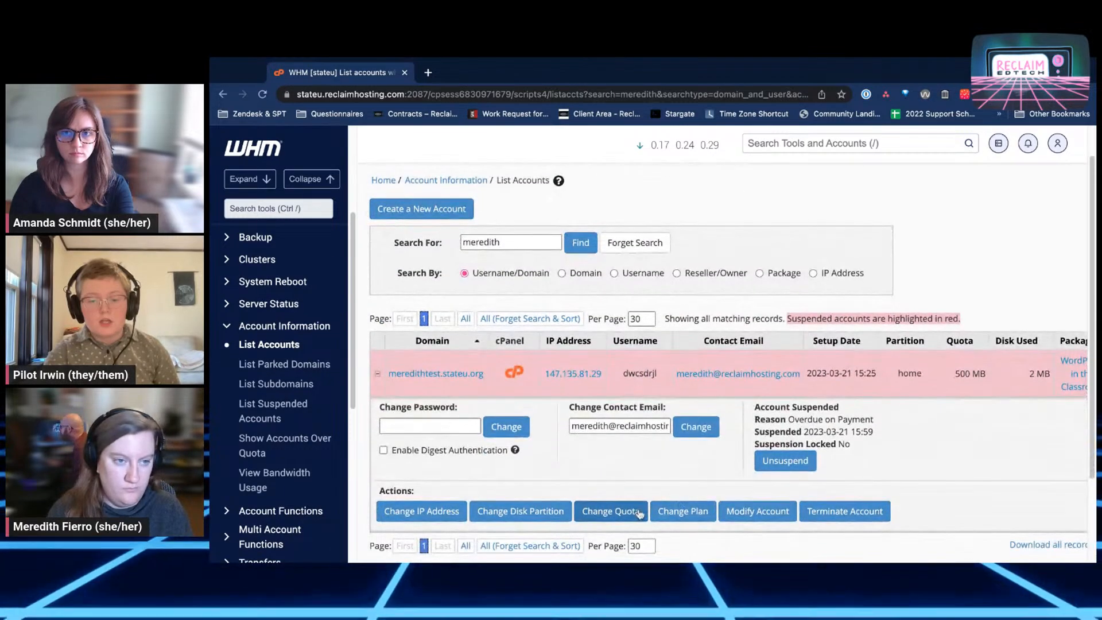
pyautogui.click(638, 513)
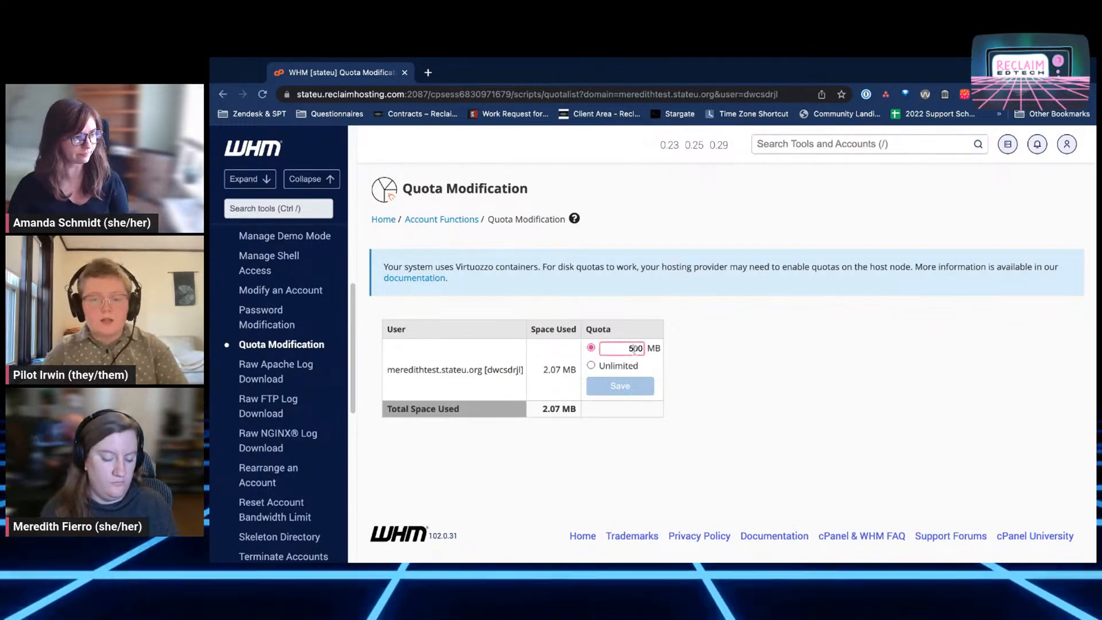
# Begin editing the 500 MB quota, then go back to List Accounts without saving
pyautogui.click(634, 350)
pyautogui.press('BackSpace')
pyautogui.write('10')
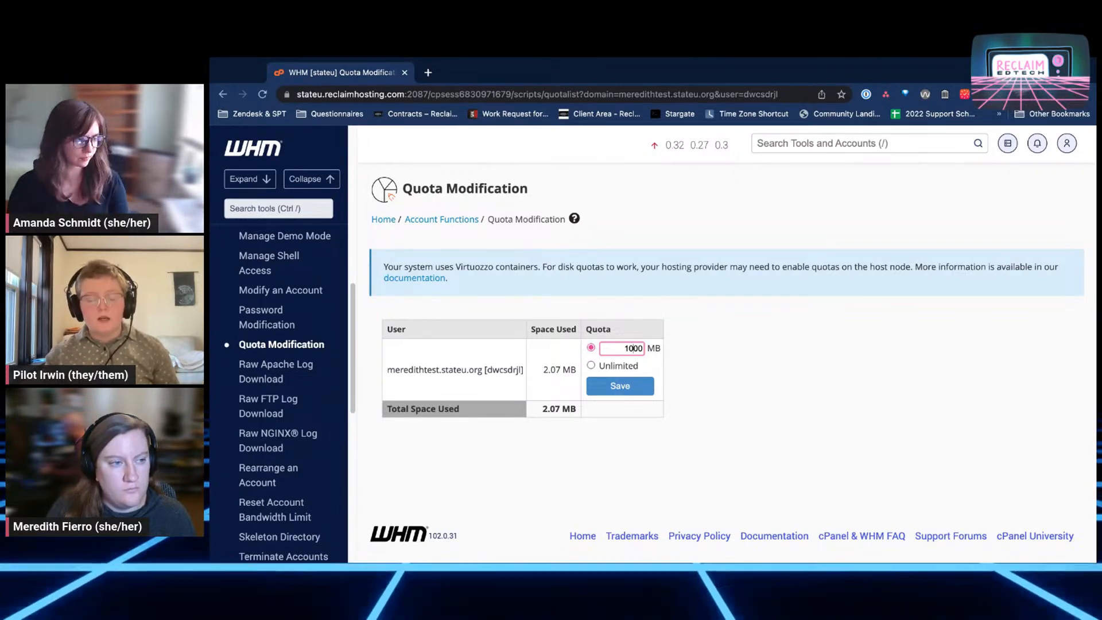
pyautogui.click(224, 95)
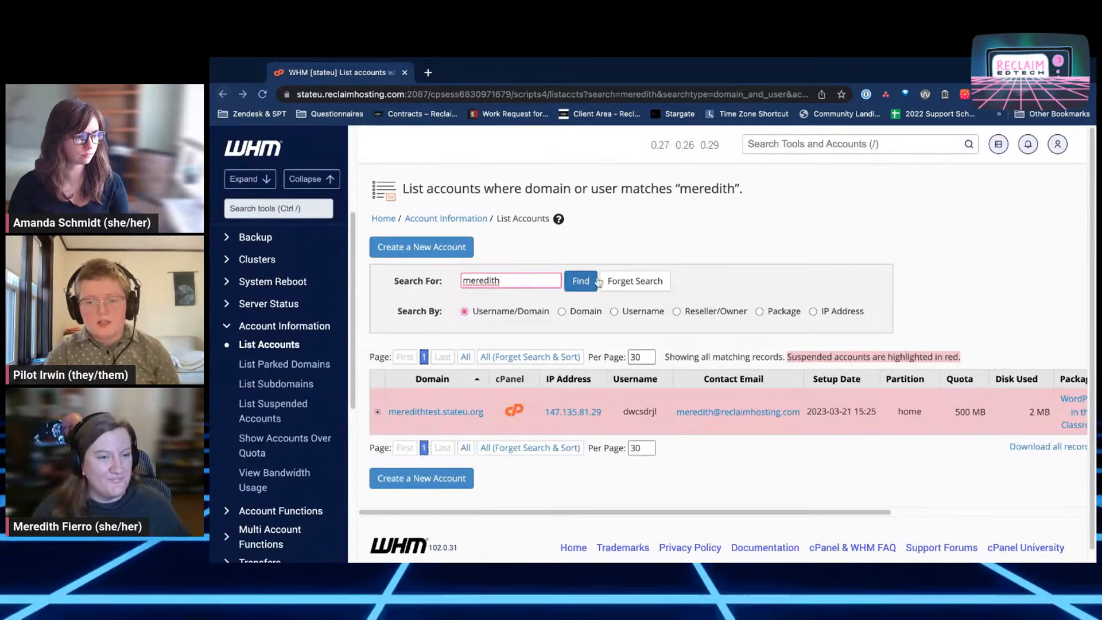
pyautogui.hscroll(4, 919, 298)
pyautogui.hscroll(3, 919, 297)
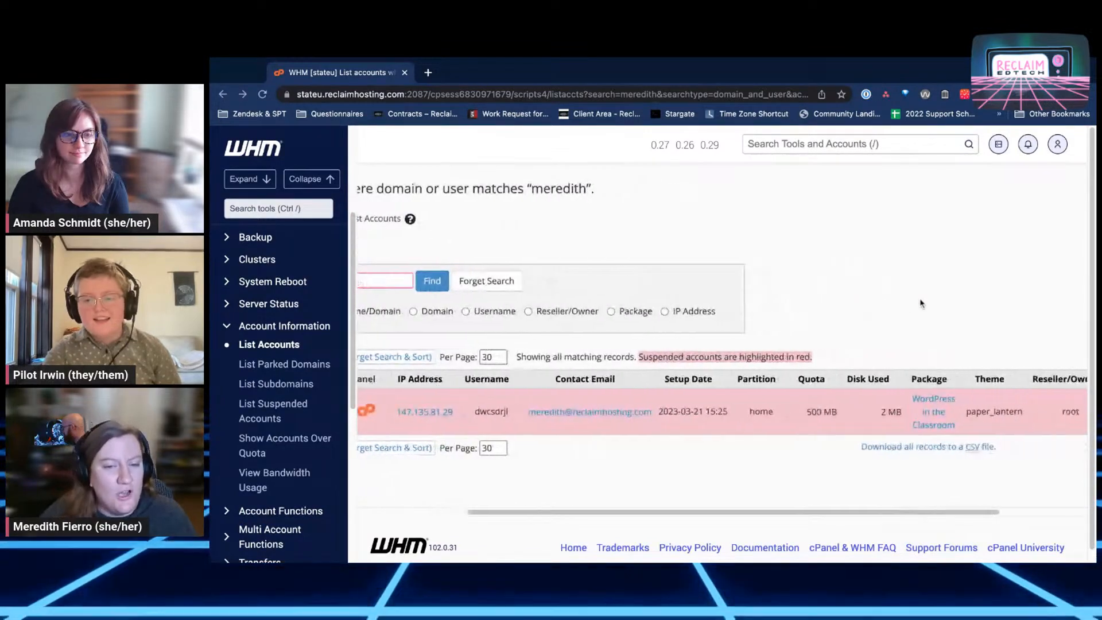
pyautogui.hscroll(-4, 854, 299)
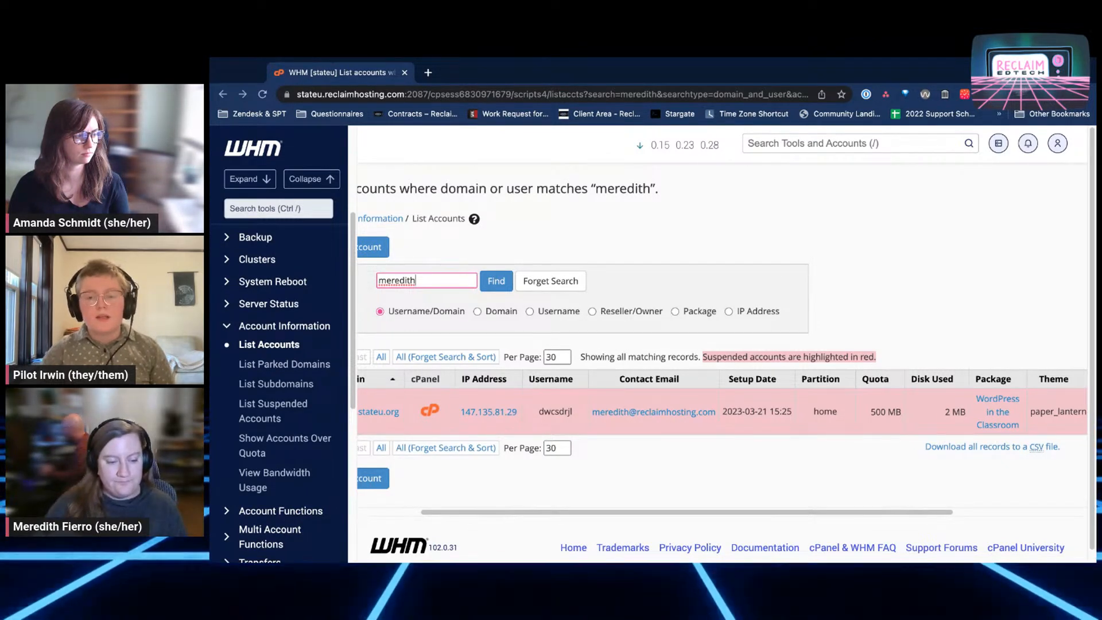
pyautogui.hscroll(-3, 721, 344)
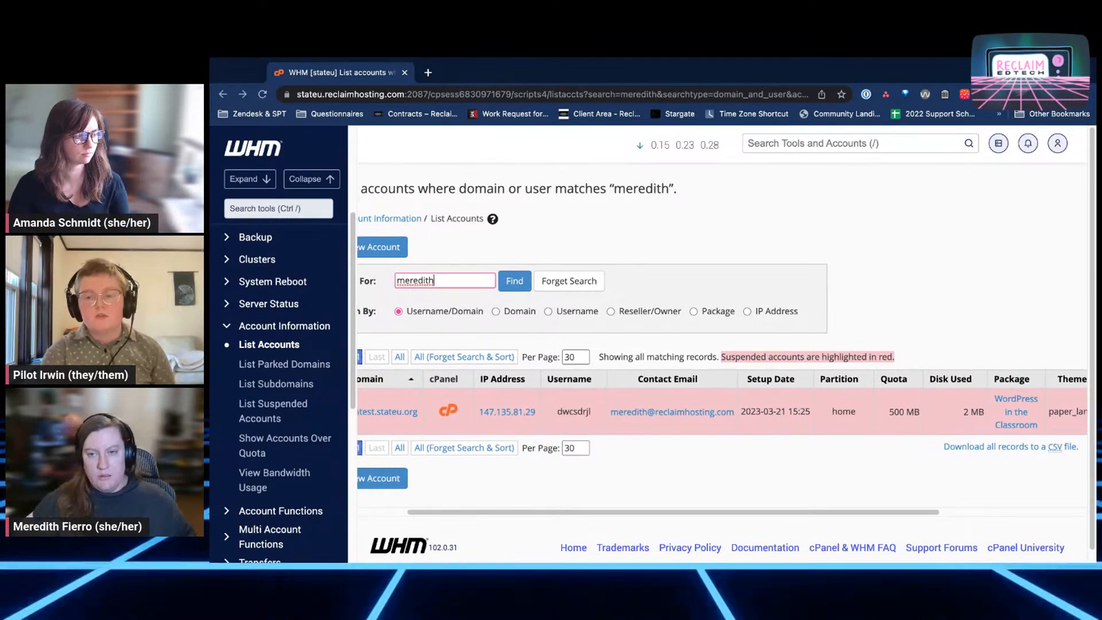
pyautogui.hscroll(-4, 722, 344)
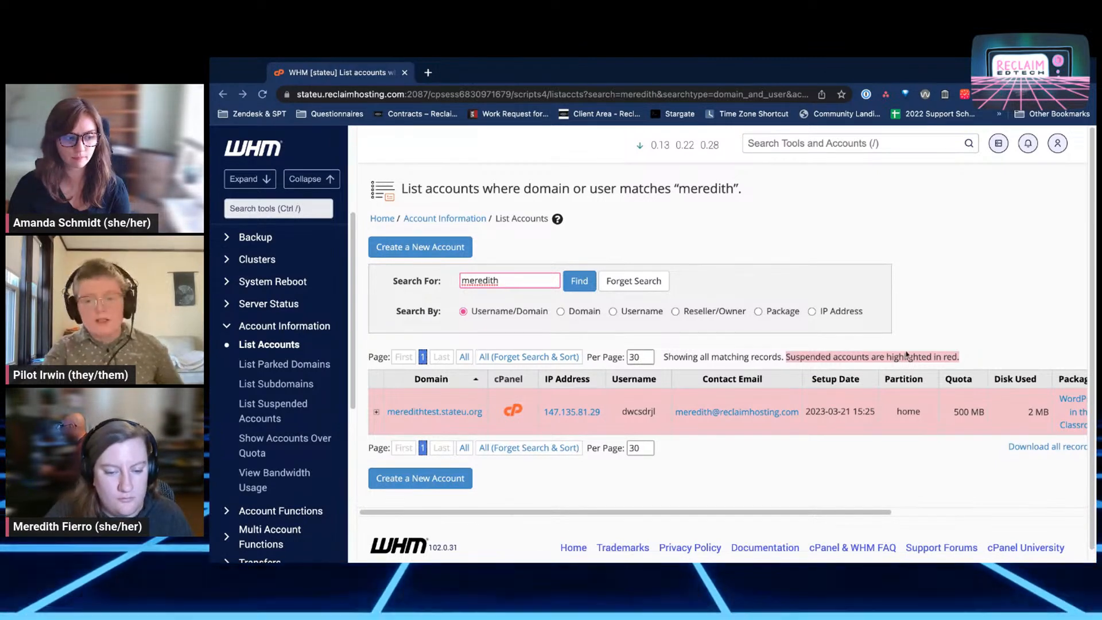
pyautogui.hscroll(3, 1013, 459)
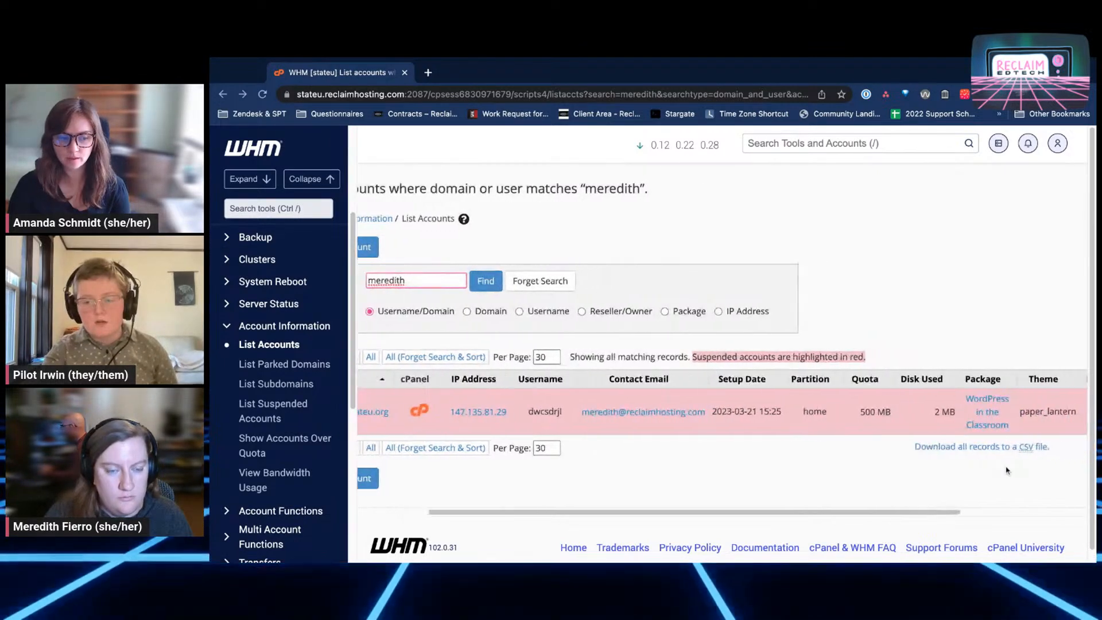
pyautogui.hscroll(1, 1007, 470)
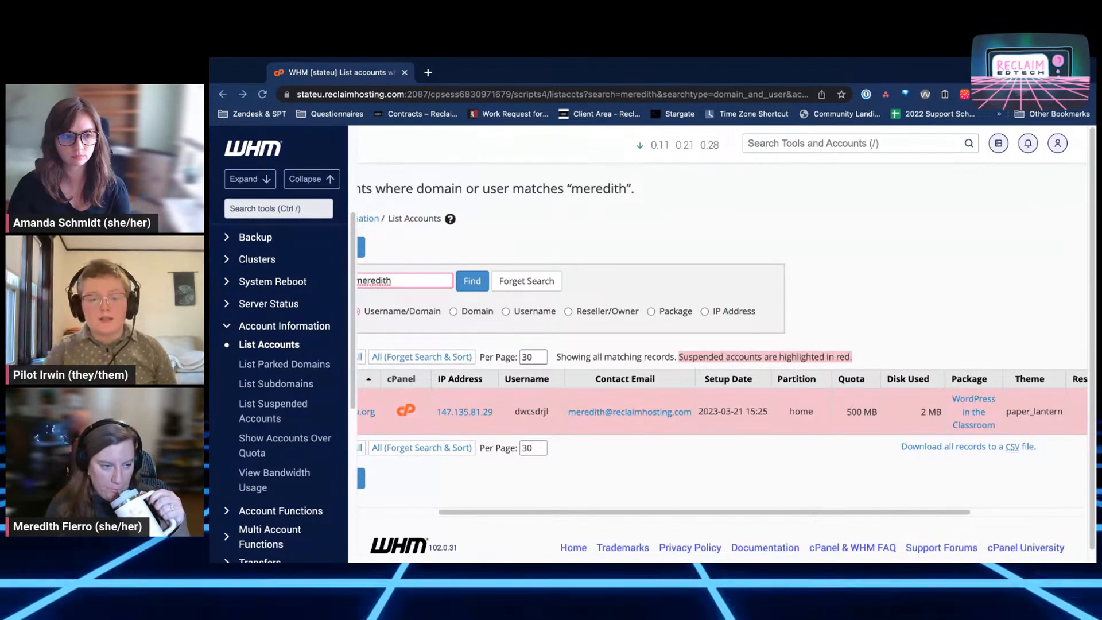
pyautogui.hscroll(5, 721, 402)
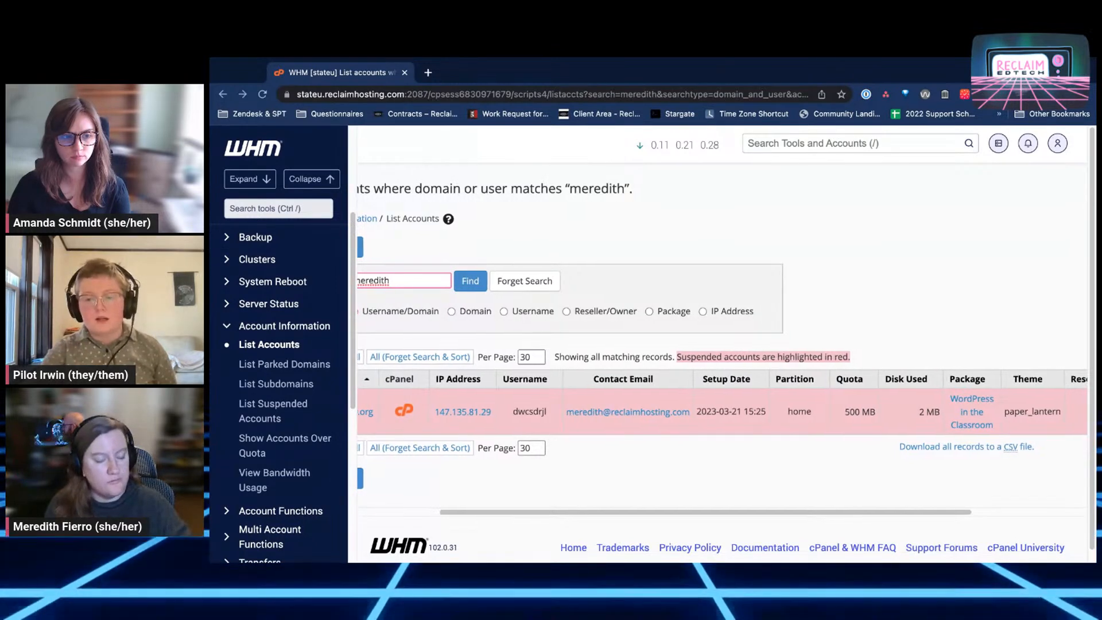
pyautogui.hscroll(2, 722, 402)
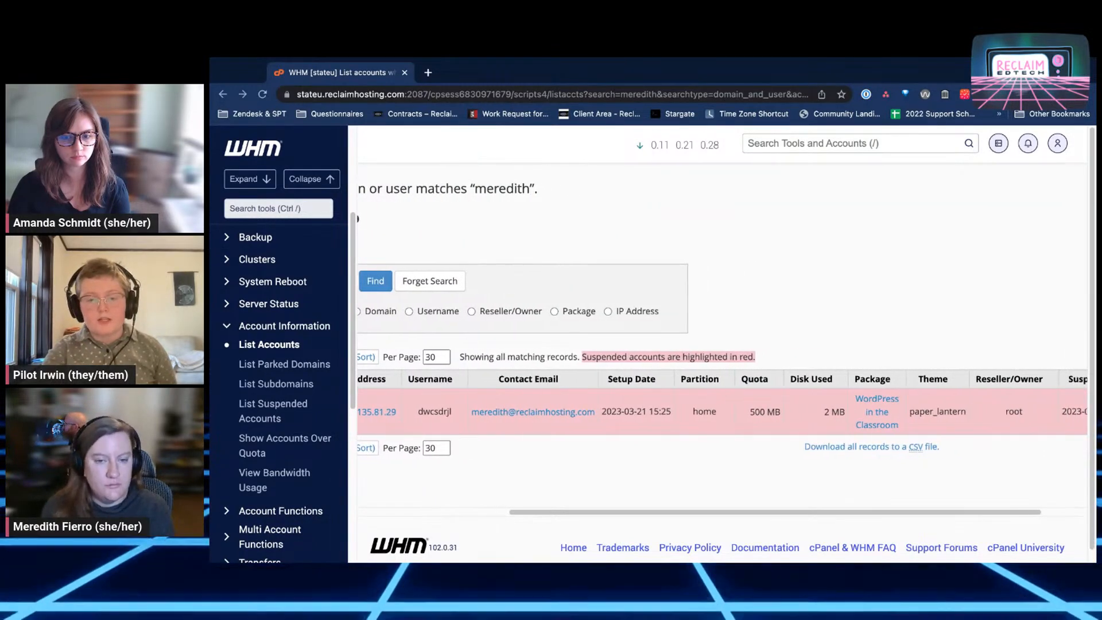
pyautogui.hscroll(-5, 722, 401)
pyautogui.hscroll(-1, 721, 401)
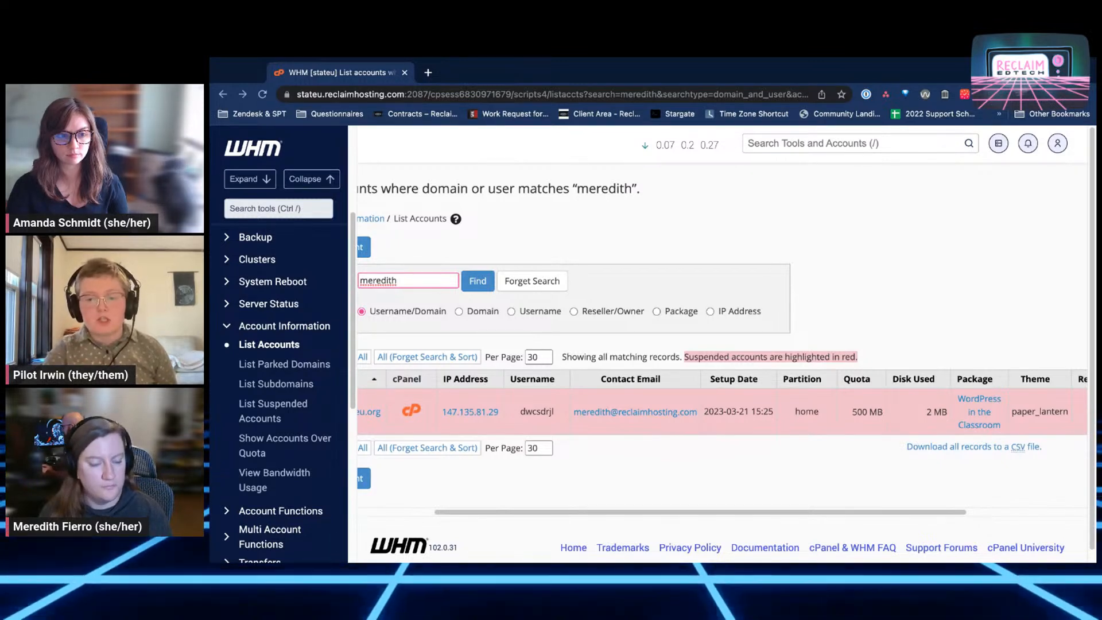
pyautogui.hscroll(-3, 722, 327)
pyautogui.hscroll(-2, 995, 237)
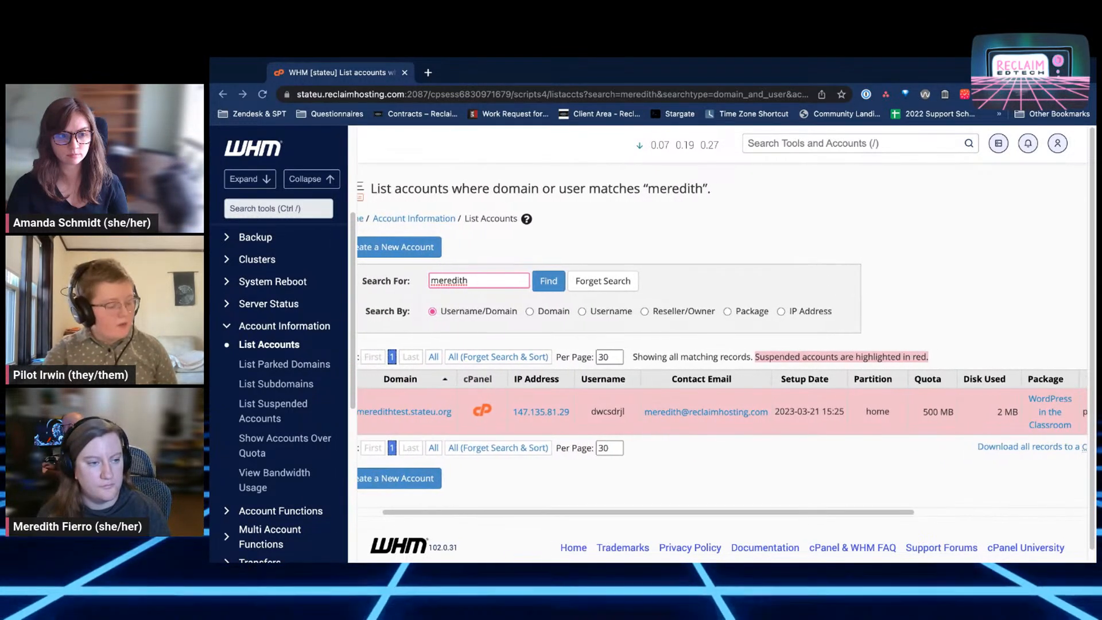
# Search WHM tools for 'disk' and open Show Current Disk Usage
pyautogui.click(907, 143)
pyautogui.write('disk')
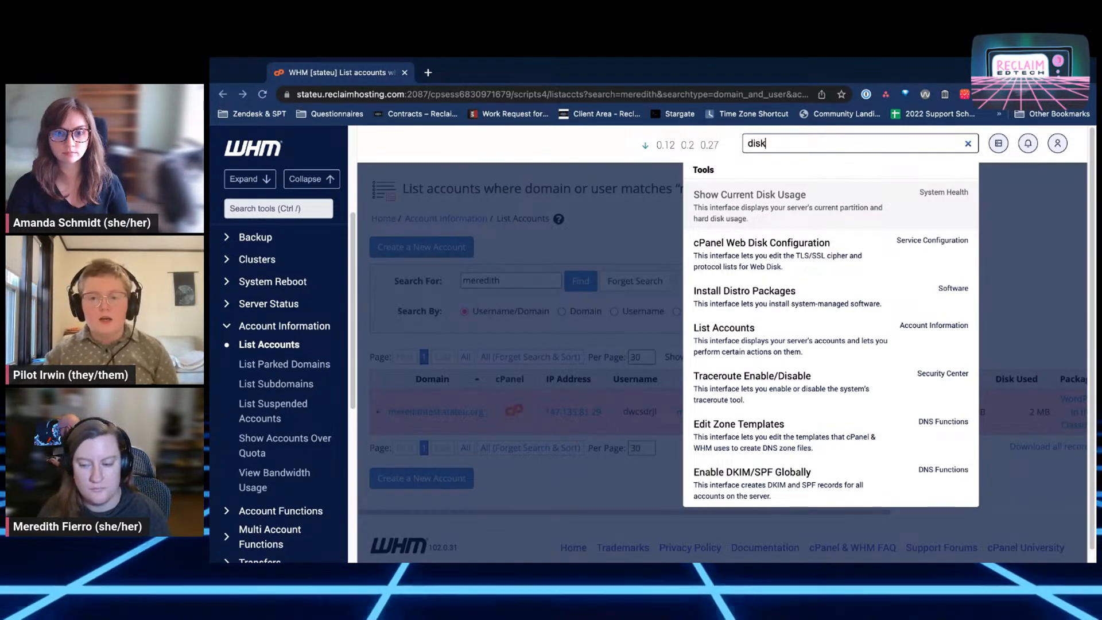
pyautogui.press('Return')
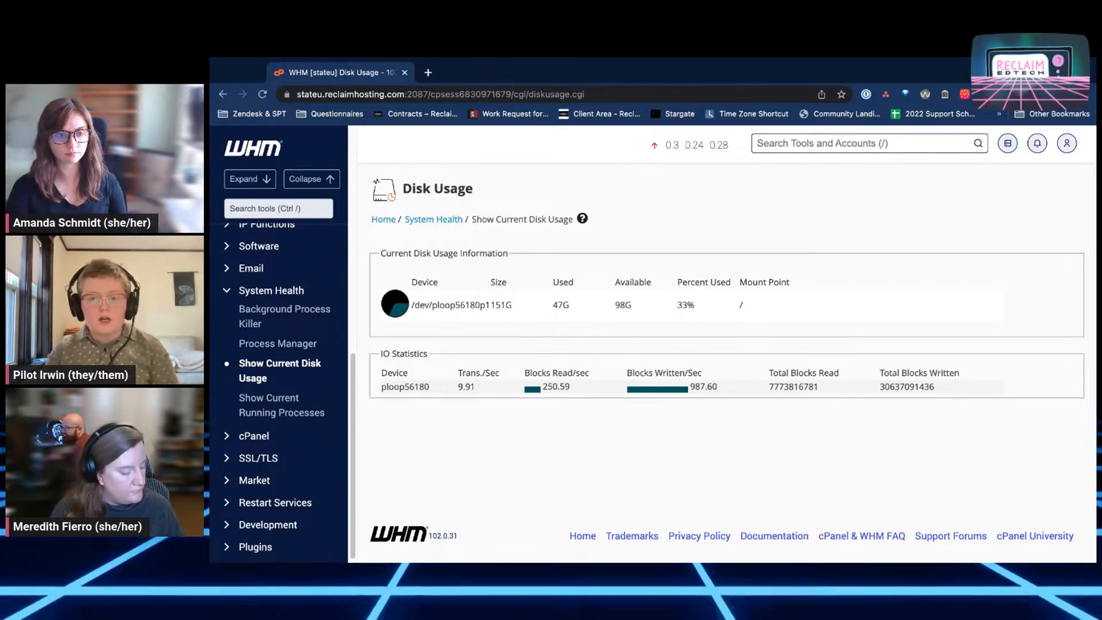
# Search the WHM tools for 'fea' to find Feature Manager
pyautogui.press('/')
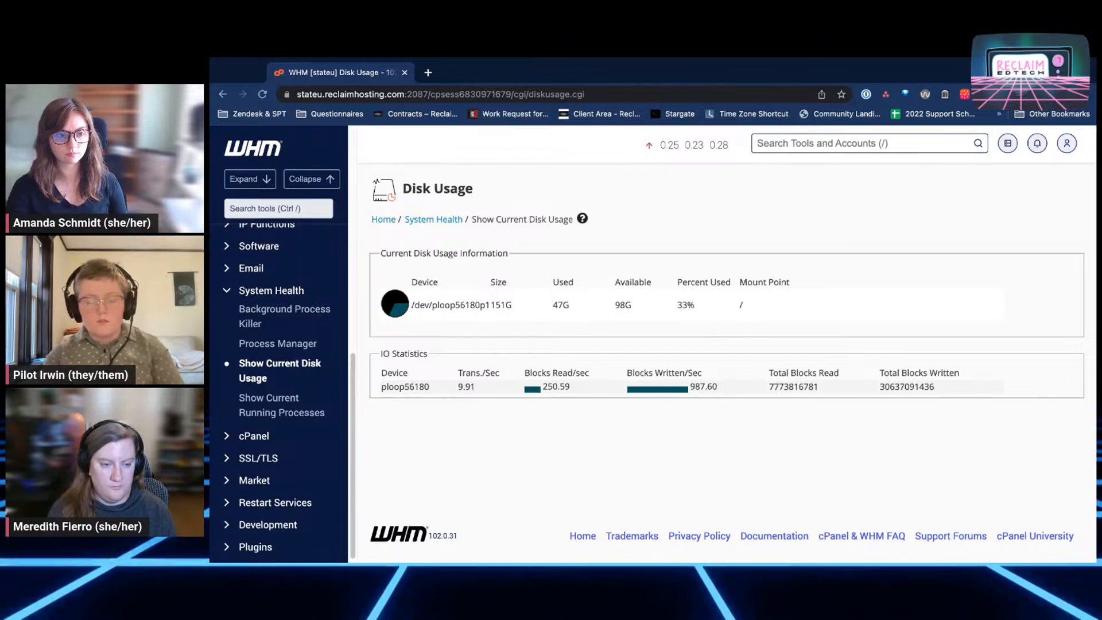
pyautogui.write('fea')
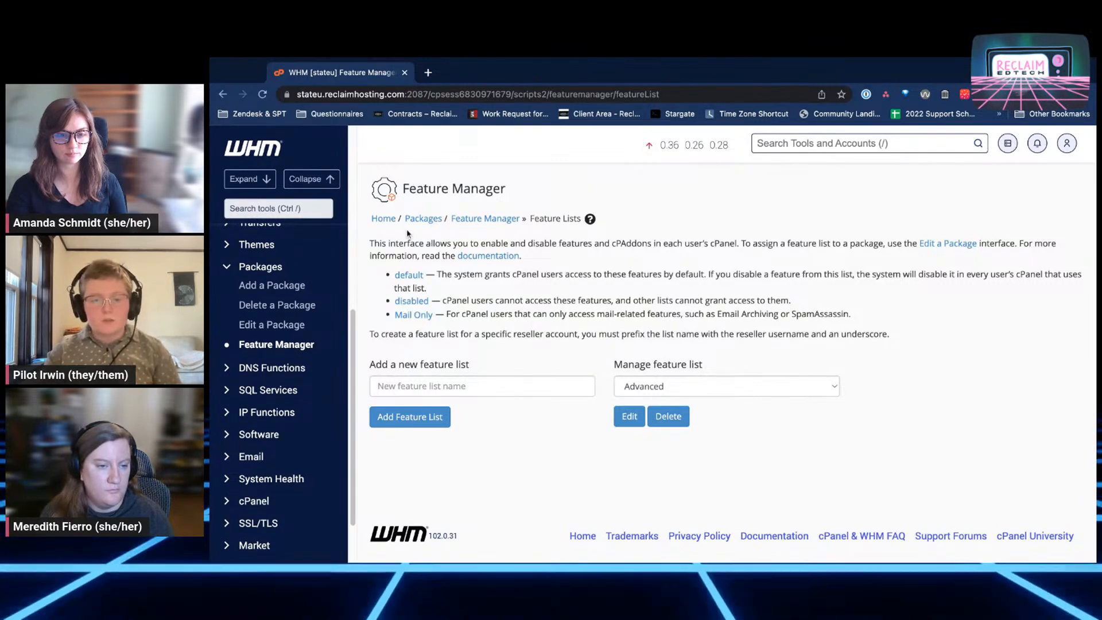
# Return to the Packages overview via the breadcrumb
pyautogui.click(423, 219)
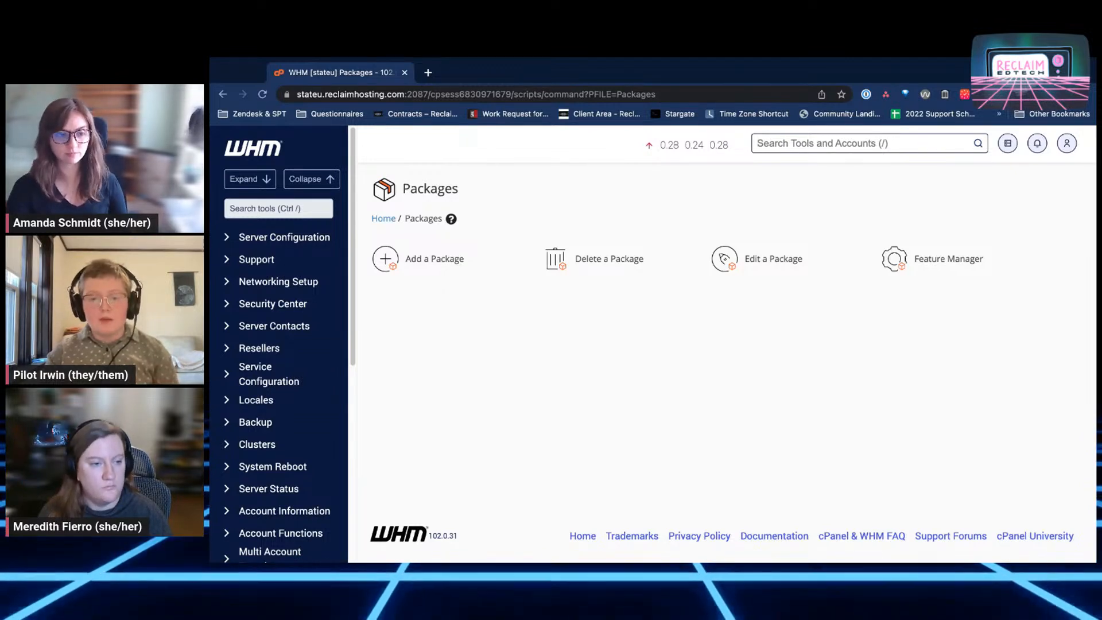
pyautogui.click(772, 258)
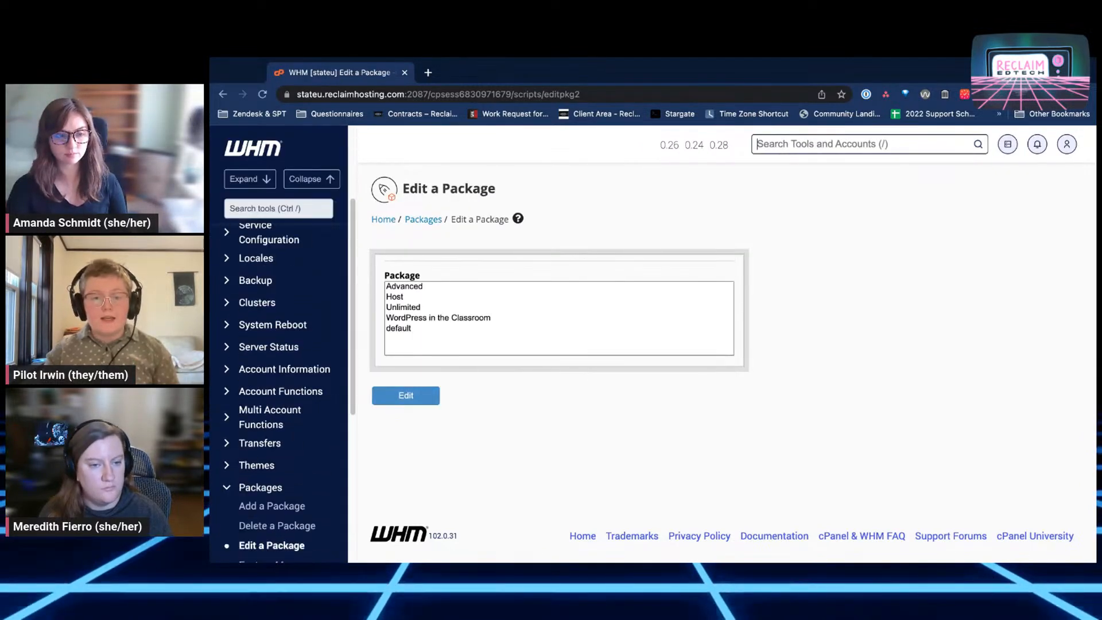
pyautogui.click(429, 318)
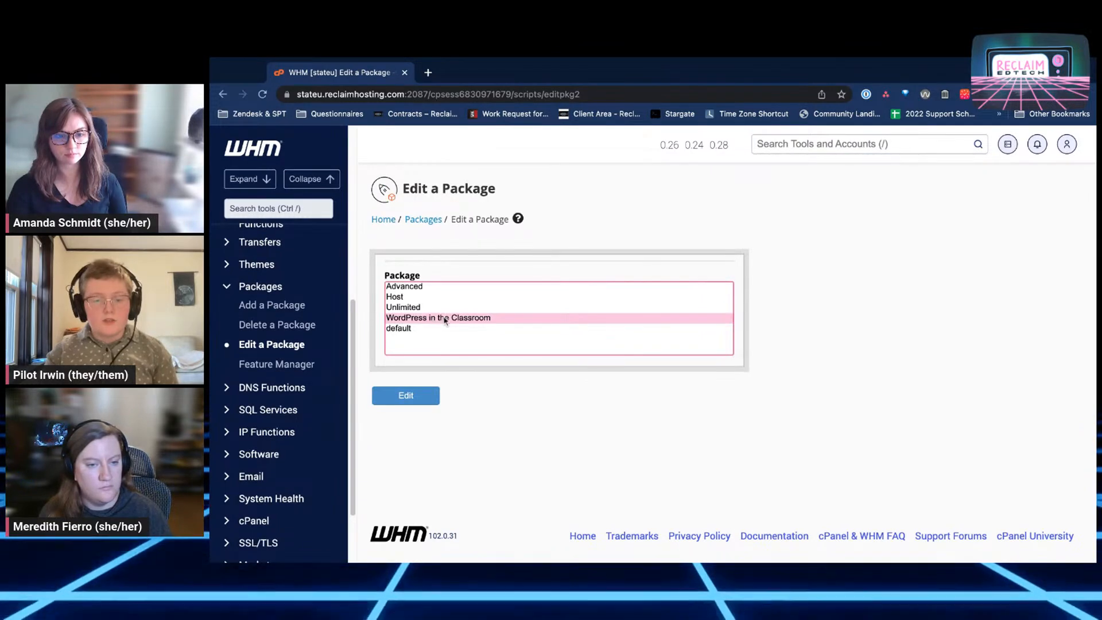
pyautogui.click(408, 399)
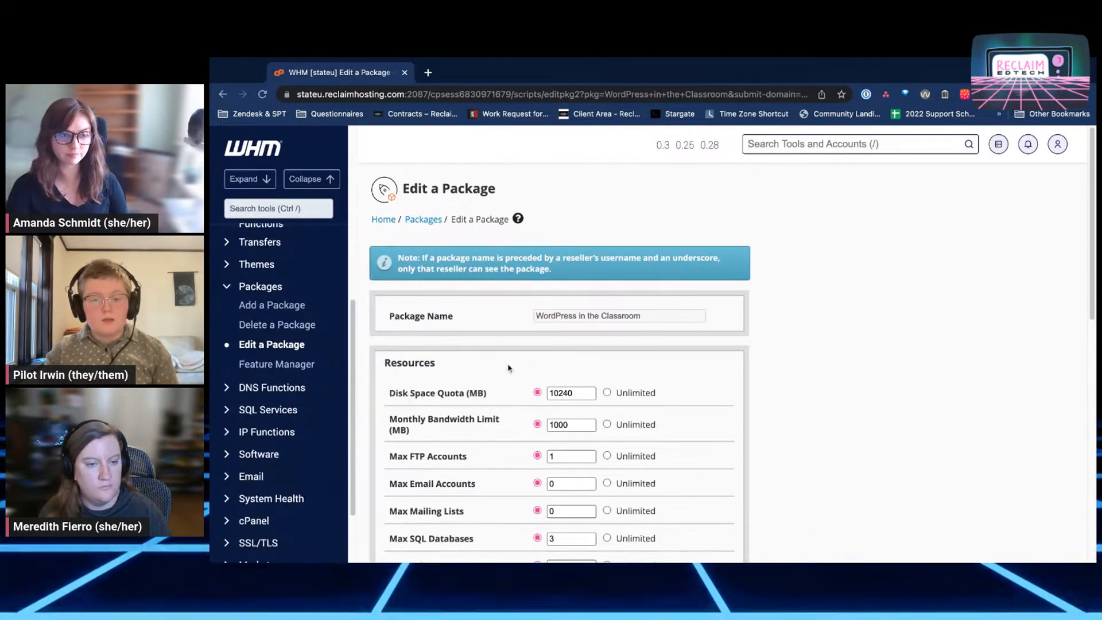
pyautogui.scroll(-3, 482, 355)
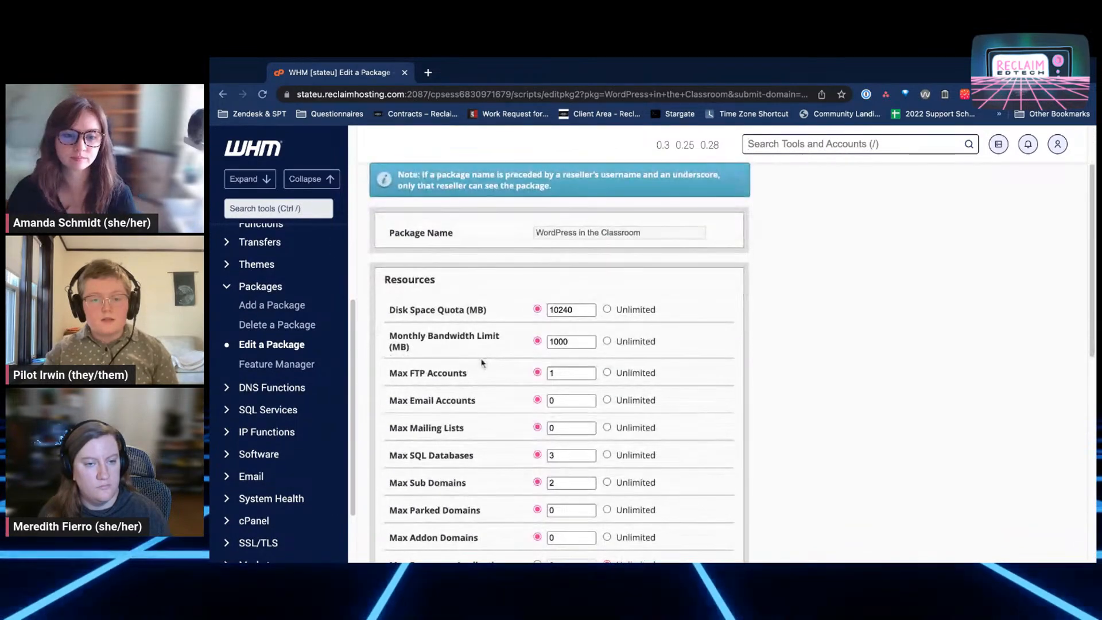
pyautogui.scroll(3, 482, 361)
pyautogui.scroll(-2, 482, 366)
pyautogui.scroll(-3, 483, 366)
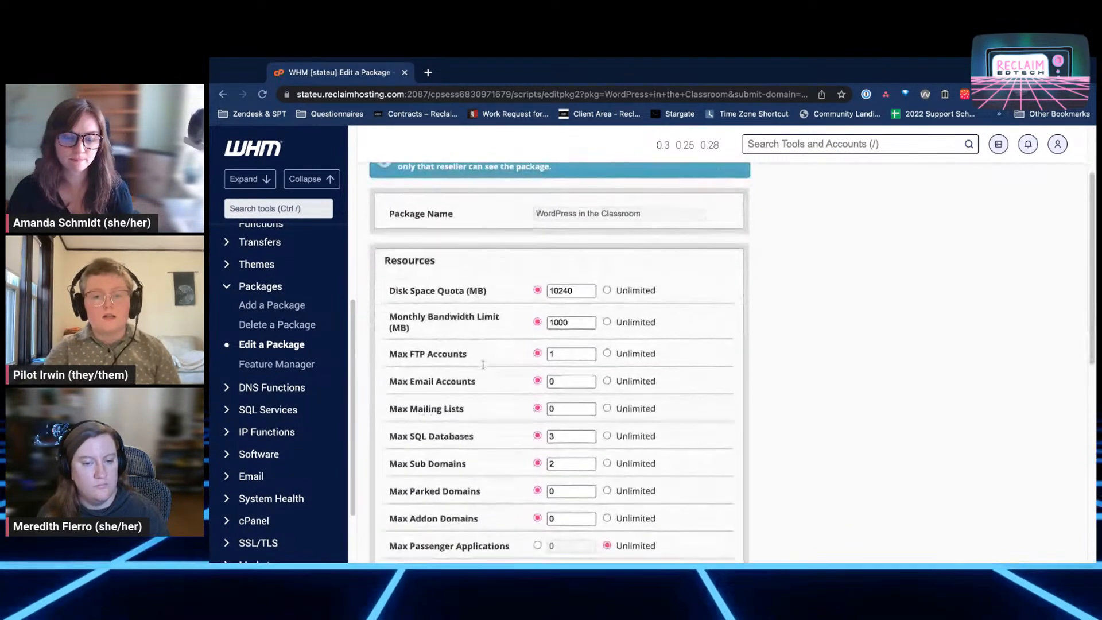
pyautogui.scroll(-3, 483, 365)
pyautogui.scroll(8, 488, 376)
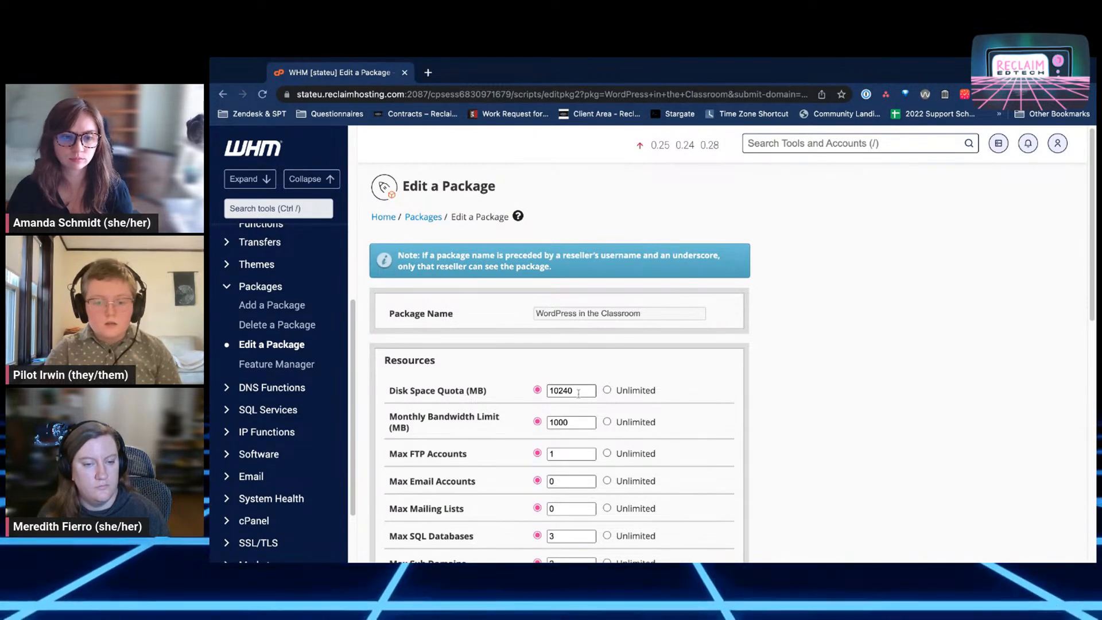
pyautogui.scroll(-1, 740, 382)
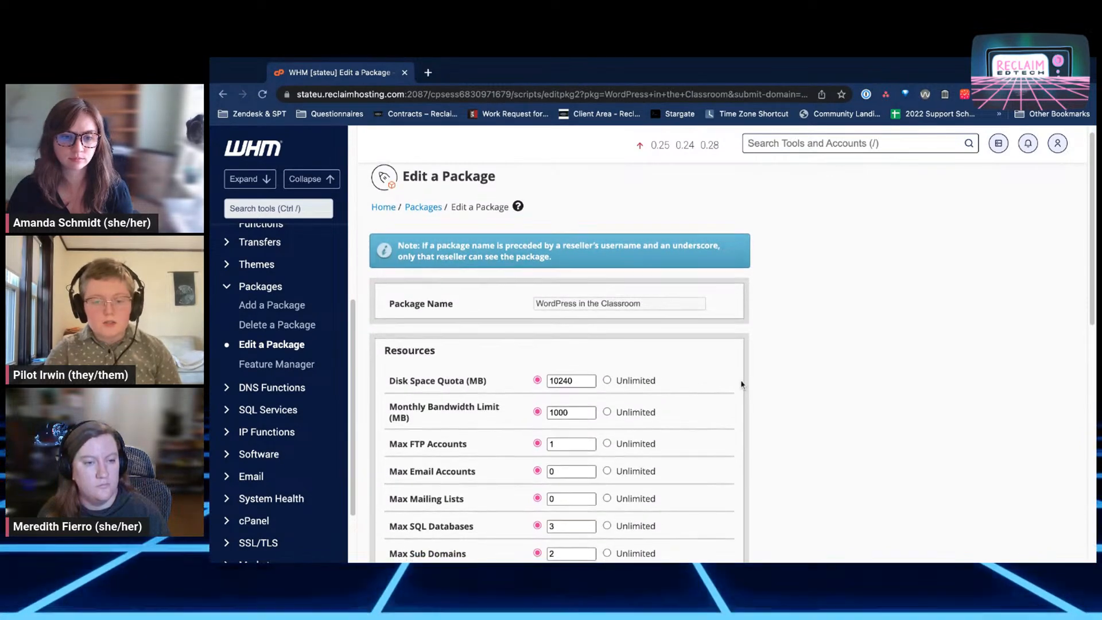
pyautogui.scroll(-5, 740, 380)
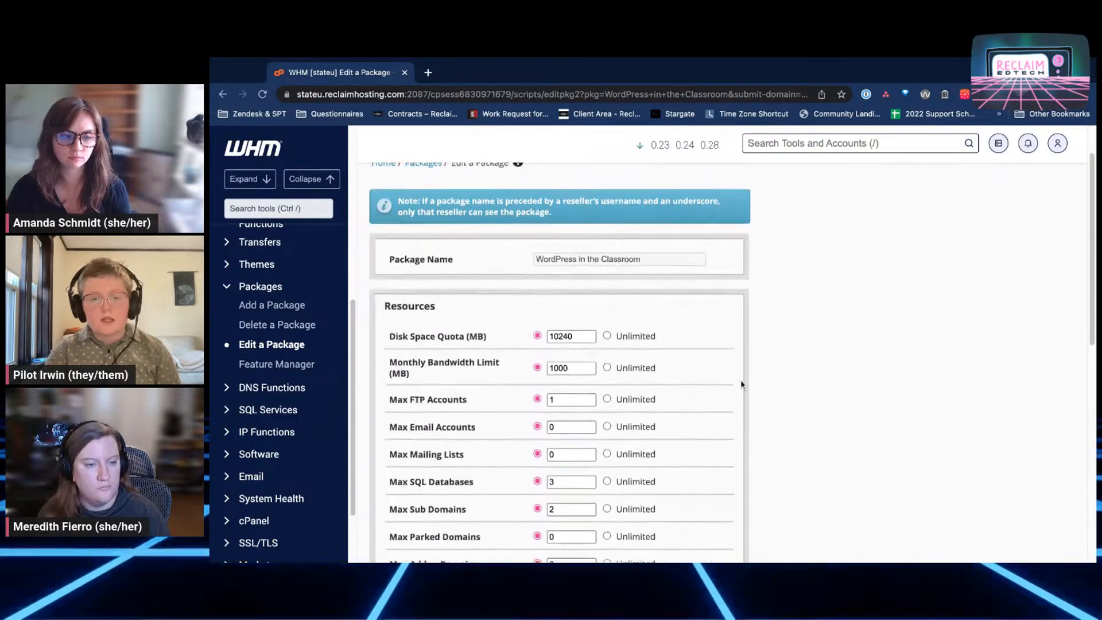
pyautogui.scroll(-1, 740, 379)
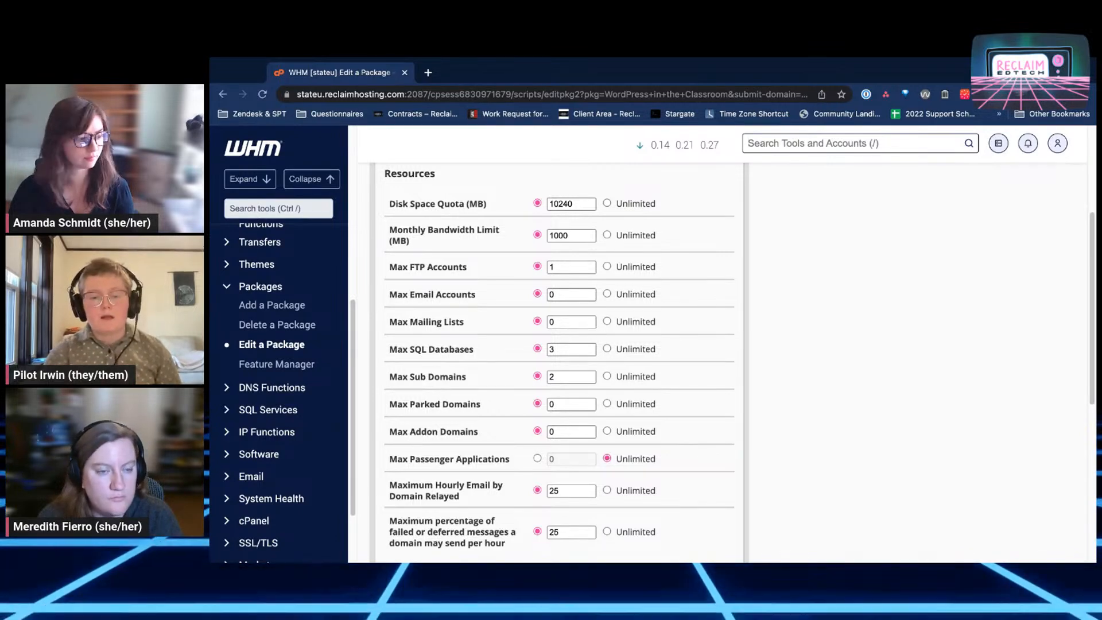
pyautogui.scroll(-3, 559, 356)
pyautogui.scroll(-4, 559, 356)
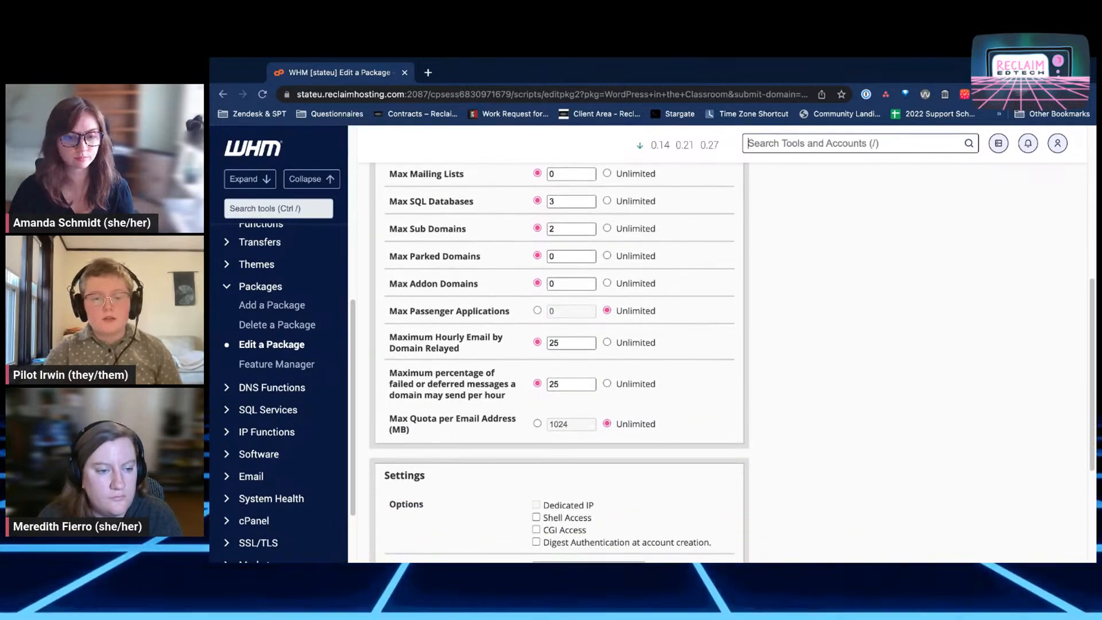
pyautogui.scroll(-4, 642, 394)
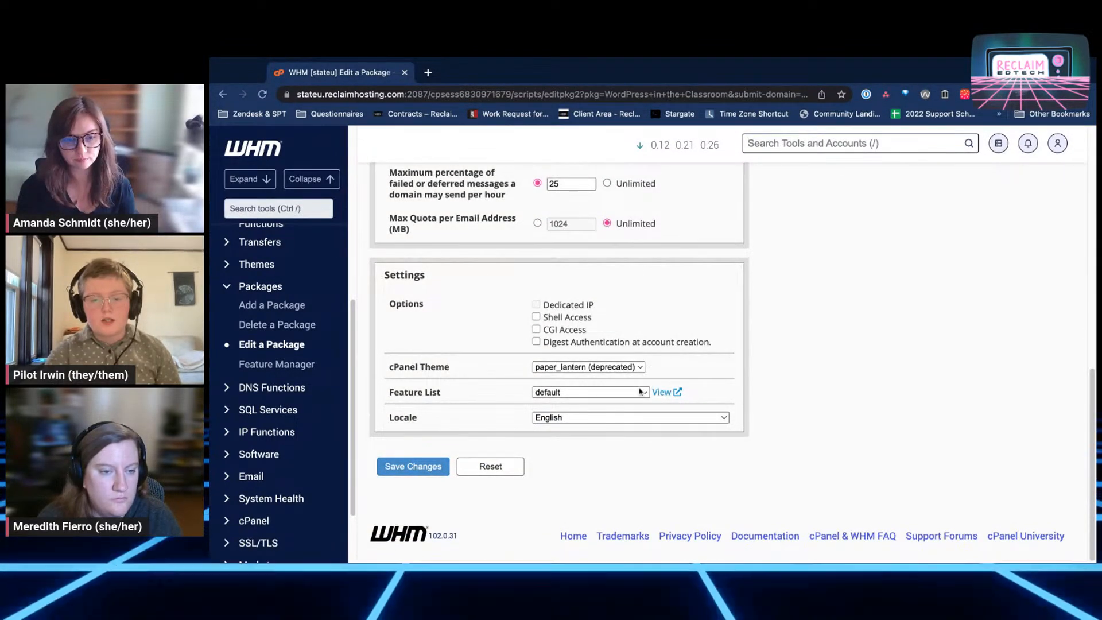
pyautogui.scroll(3, 640, 392)
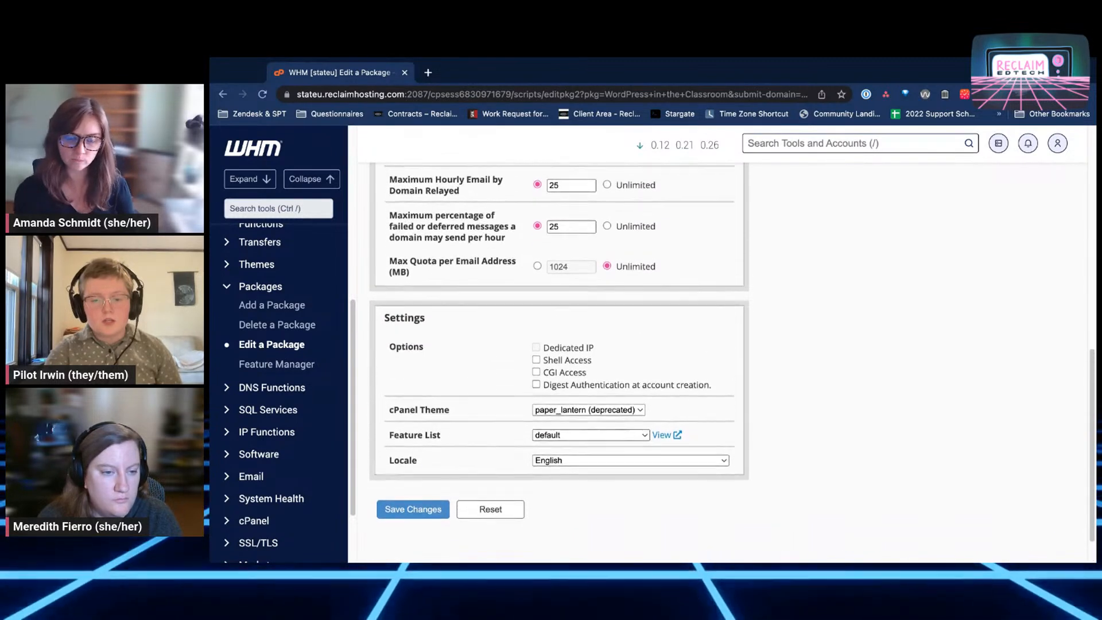
pyautogui.scroll(1, 560, 355)
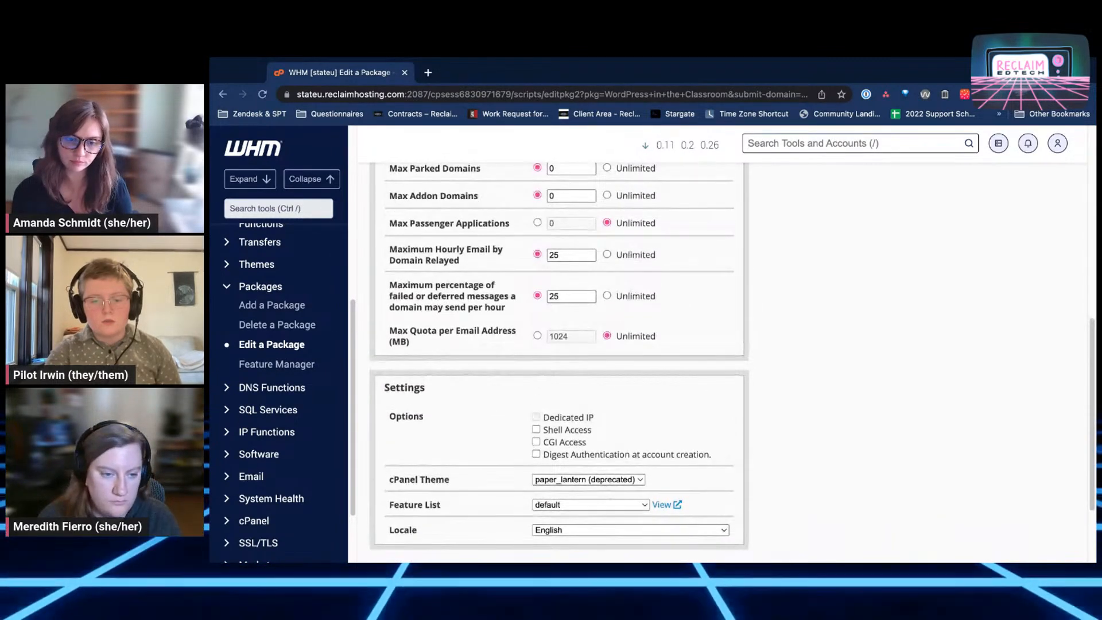
pyautogui.scroll(10, 559, 344)
# Go through Packages to Feature Manager and open the 'default' feature list for editing
pyautogui.click(428, 220)
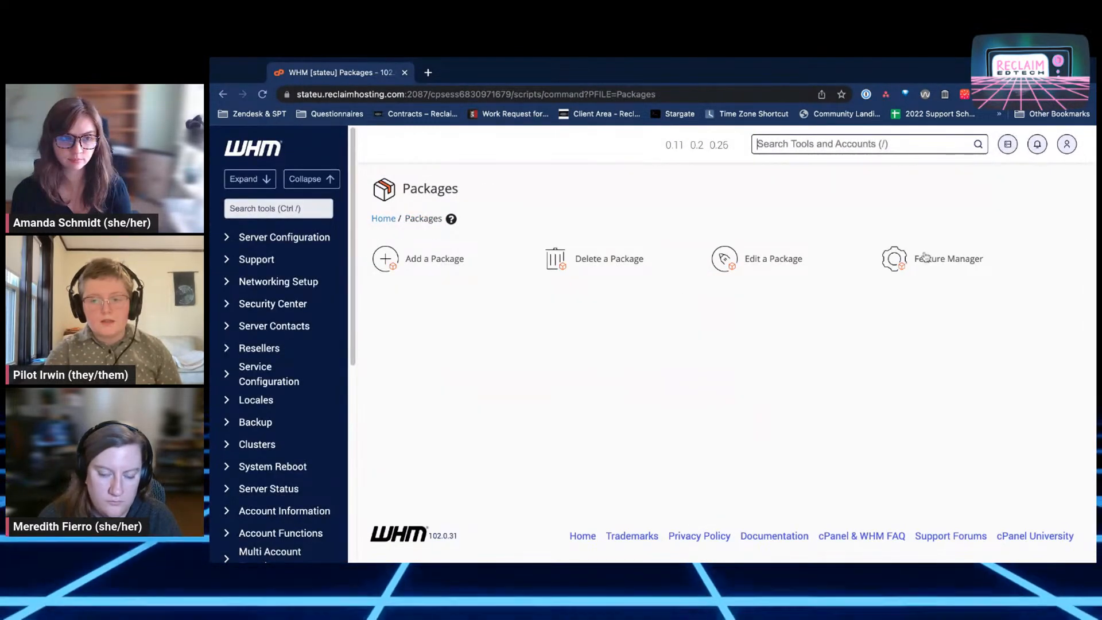
pyautogui.click(935, 261)
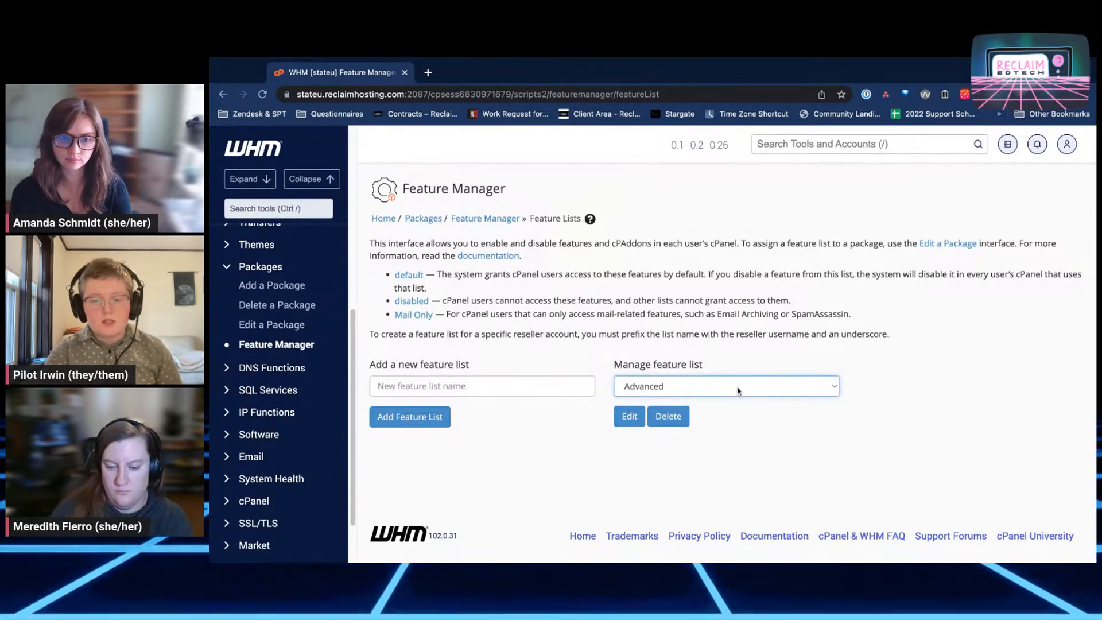
pyautogui.click(725, 402)
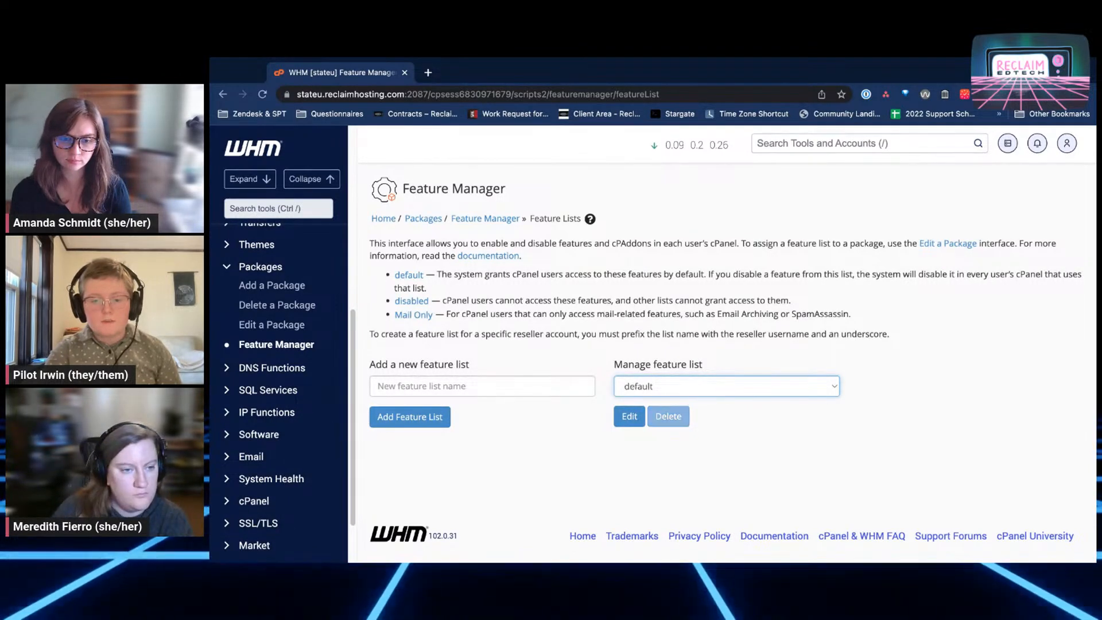
pyautogui.click(628, 417)
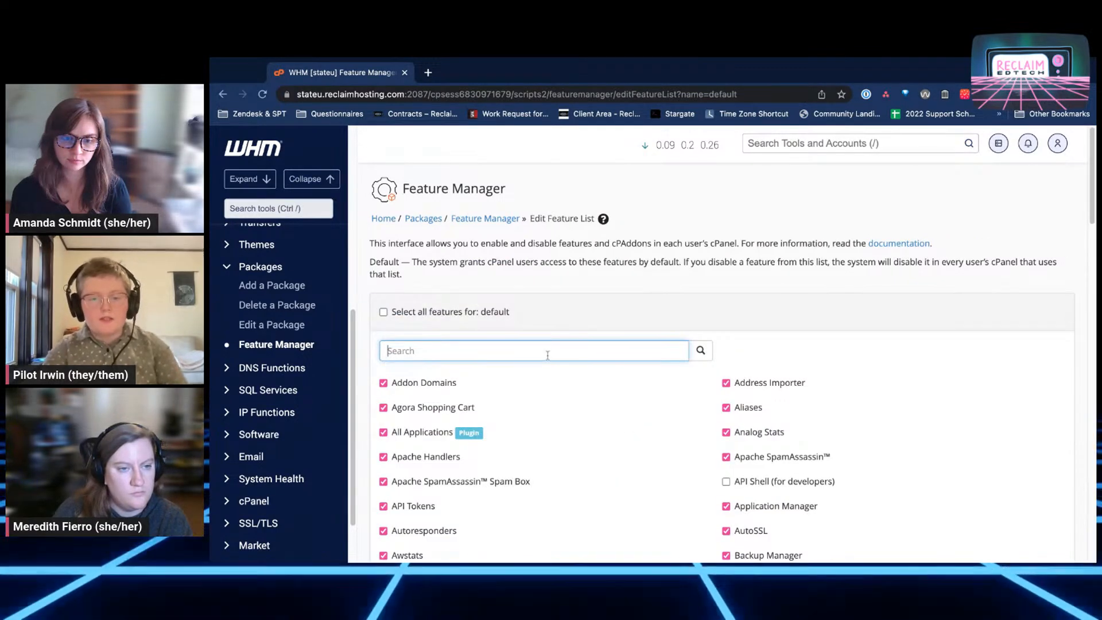
# Filter features by 'email' and uncheck Email Accounts, Deliverability, Disk Usage, Filtering Manager and Trace
pyautogui.write('email')
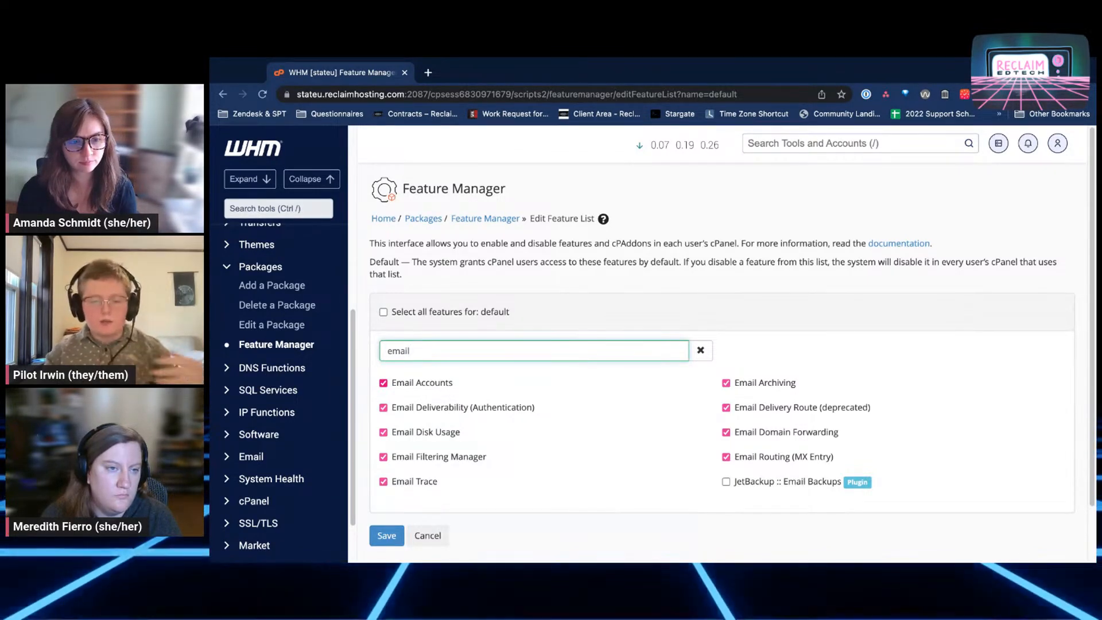
pyautogui.click(413, 382)
pyautogui.click(415, 408)
pyautogui.click(419, 438)
pyautogui.click(417, 460)
pyautogui.click(419, 489)
pyautogui.click(420, 484)
pyautogui.click(422, 486)
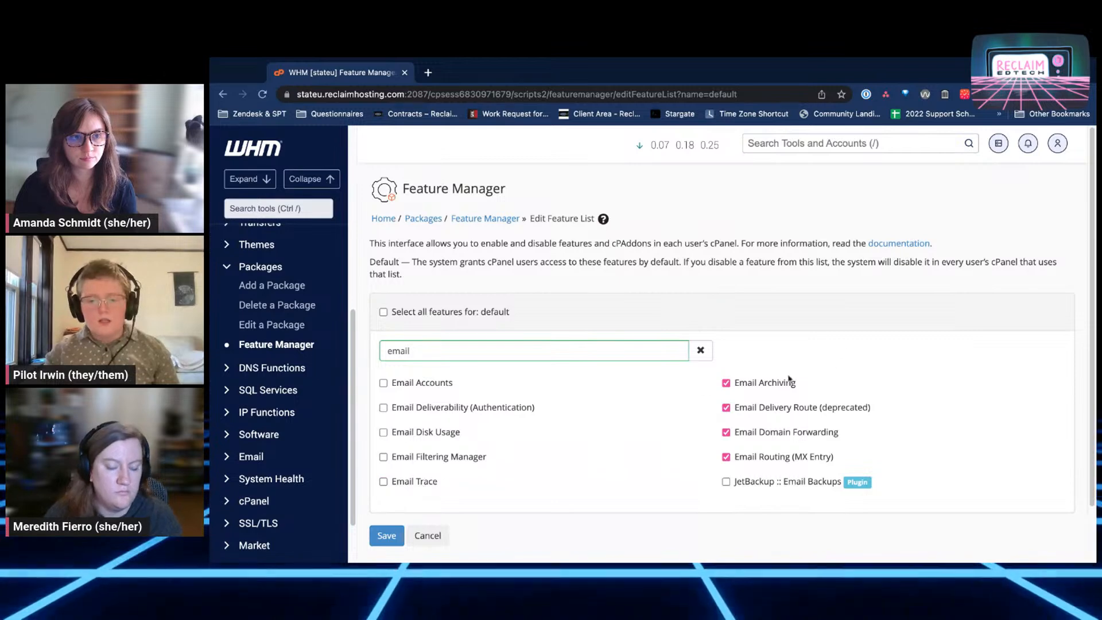
# Uncheck Email Archiving, Email Delivery Route, Email Domain Forwarding and Email Routing (MX Entry)
pyautogui.click(778, 383)
pyautogui.click(783, 410)
pyautogui.click(786, 434)
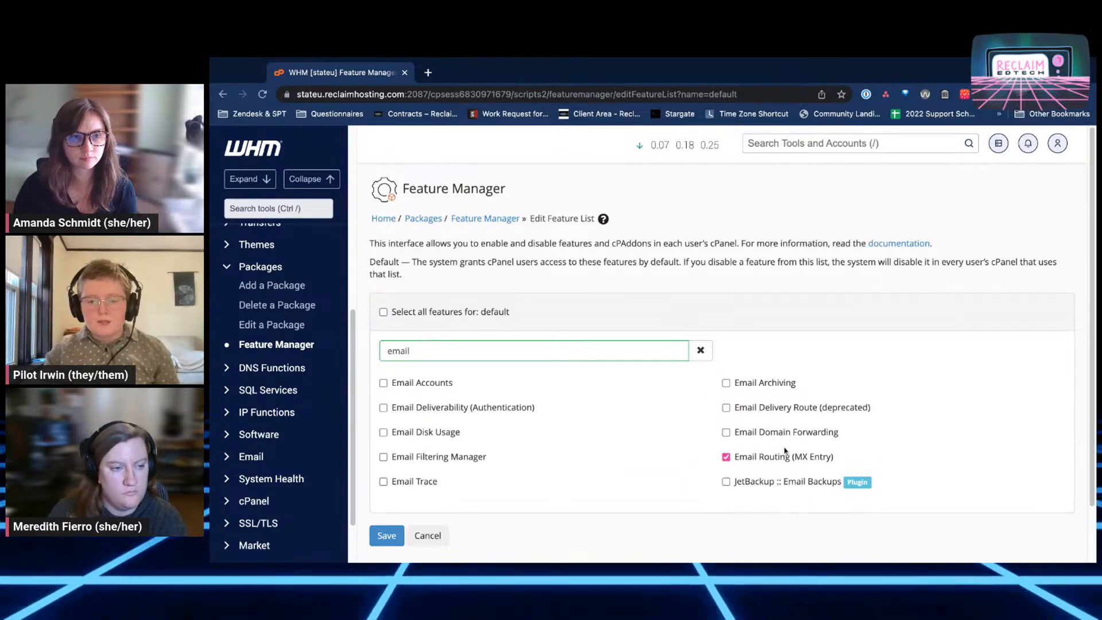
pyautogui.click(786, 457)
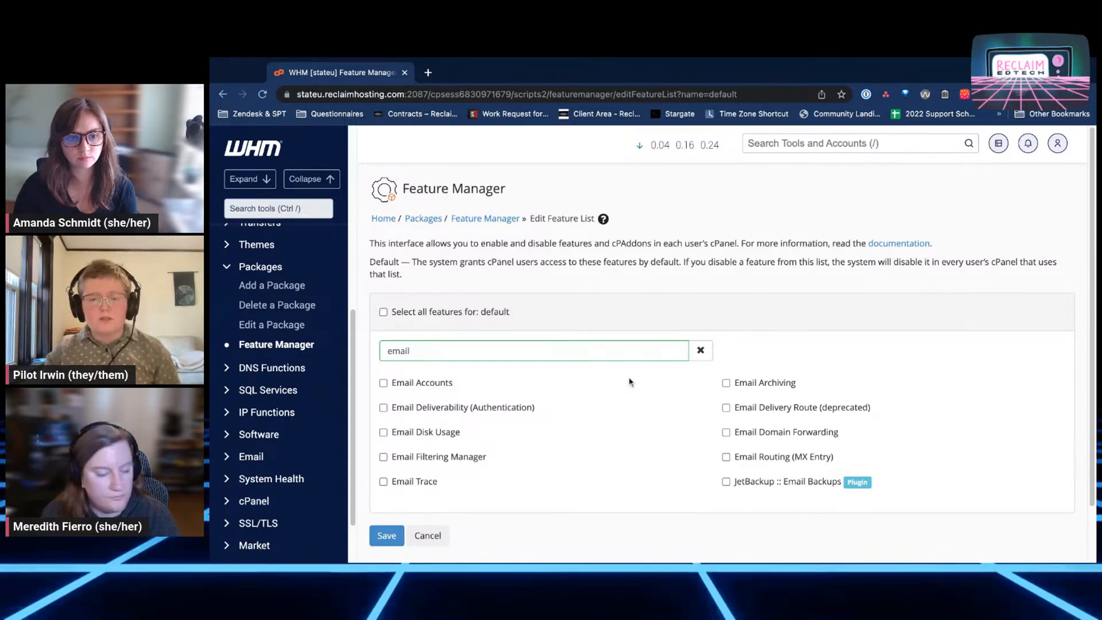
# Clear the email filter and scroll the full feature list to confirm the ten Email features are unchecked
pyautogui.click(700, 354)
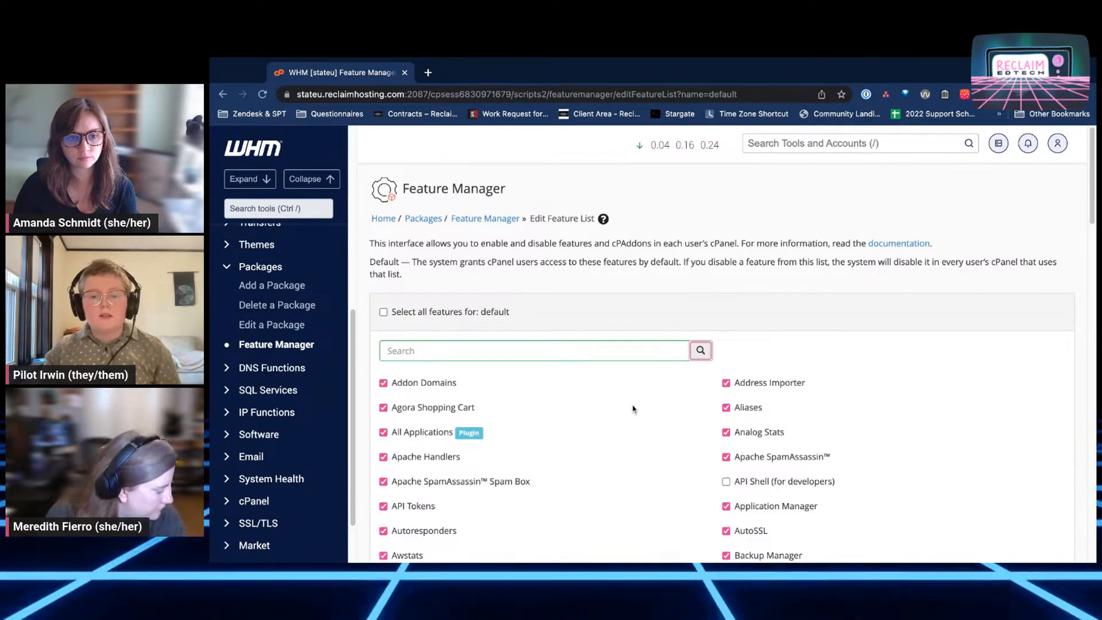
pyautogui.scroll(-5, 632, 411)
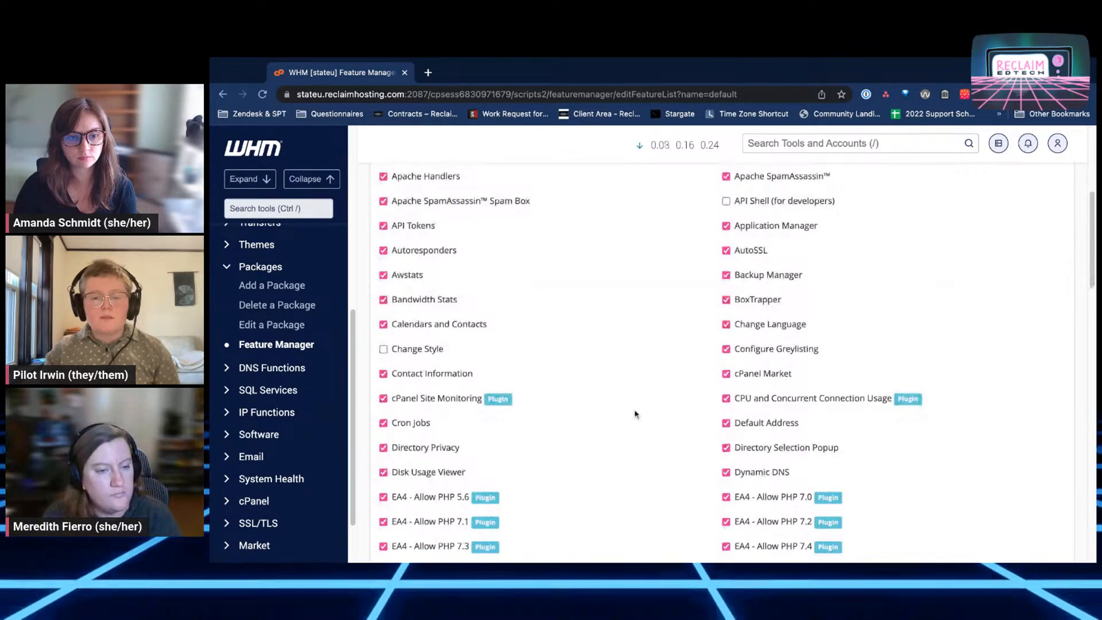
pyautogui.scroll(-4, 718, 361)
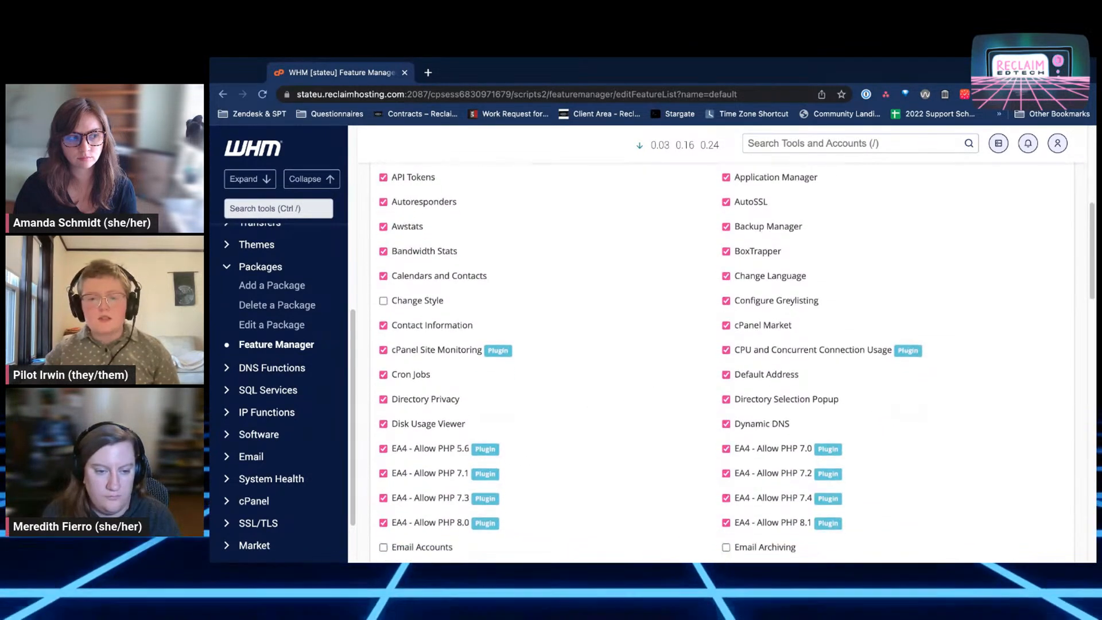
pyautogui.scroll(-1, 717, 361)
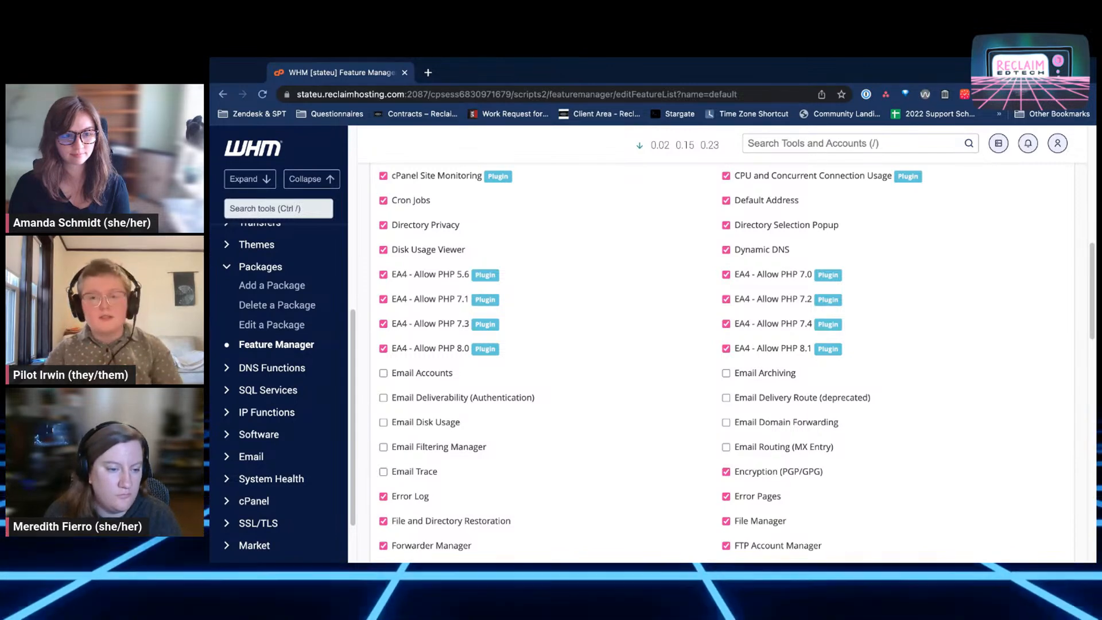
# Search WHM tools for 'insta' and open Installatron Applications Installer
pyautogui.click(803, 144)
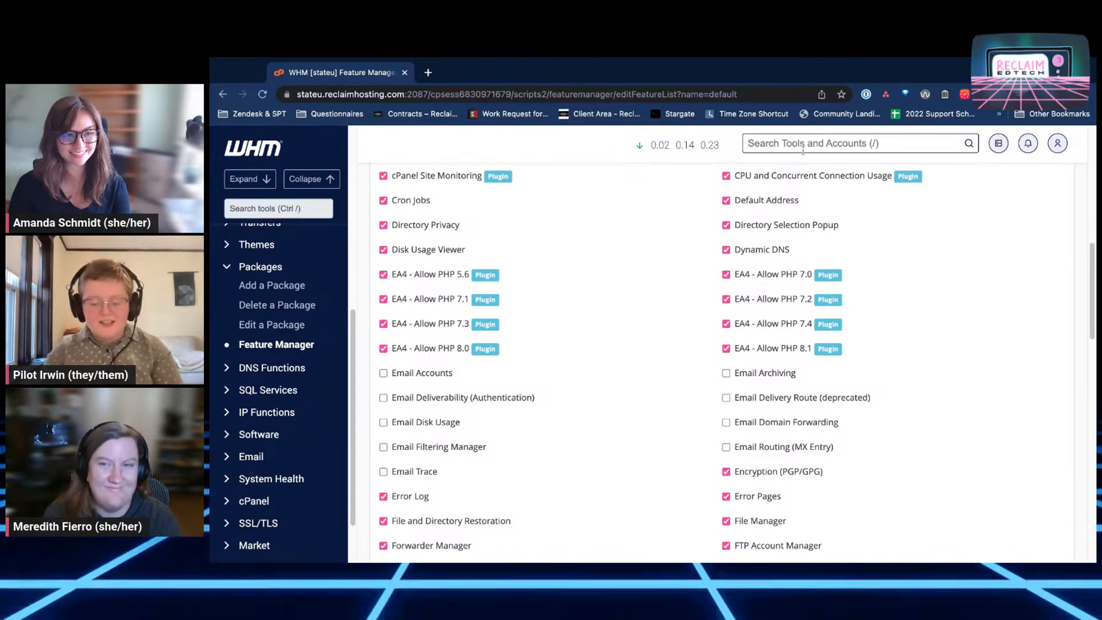
pyautogui.write('insta')
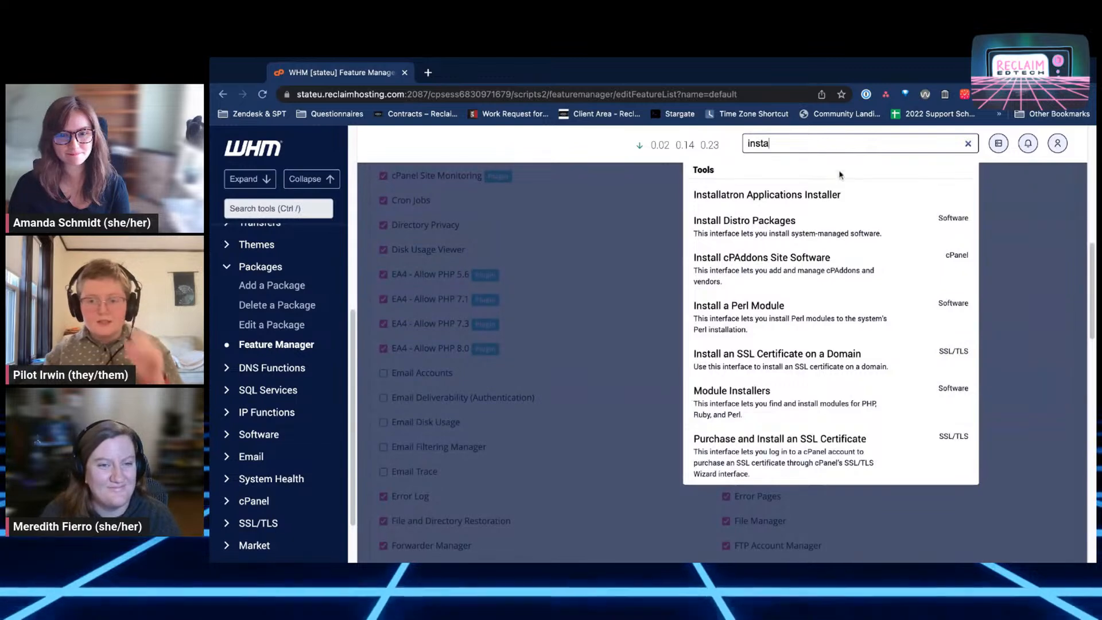
pyautogui.click(841, 198)
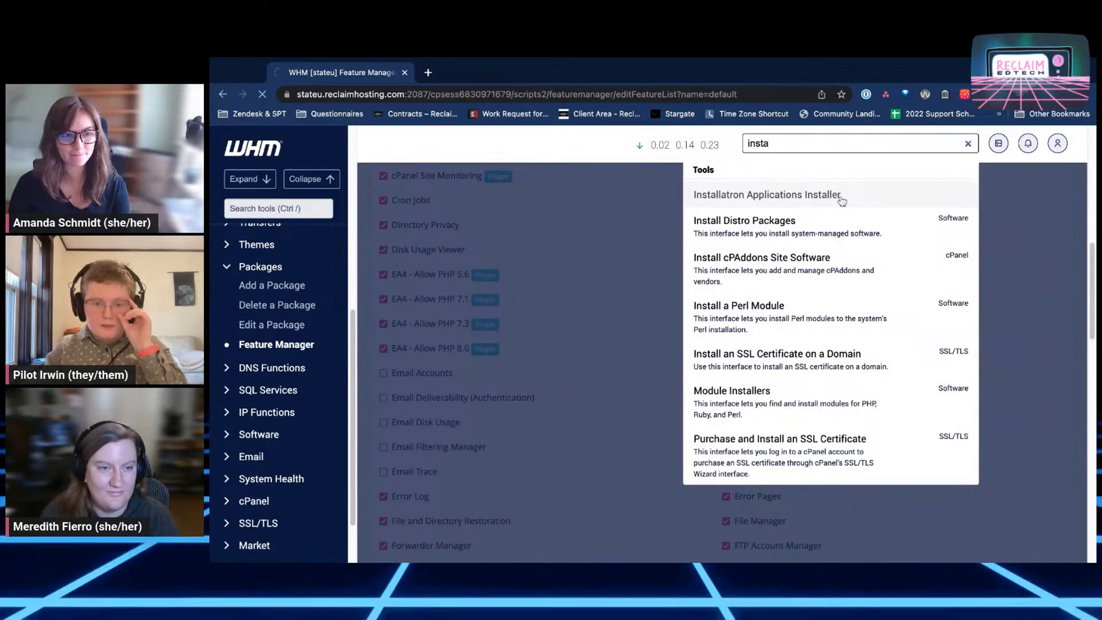
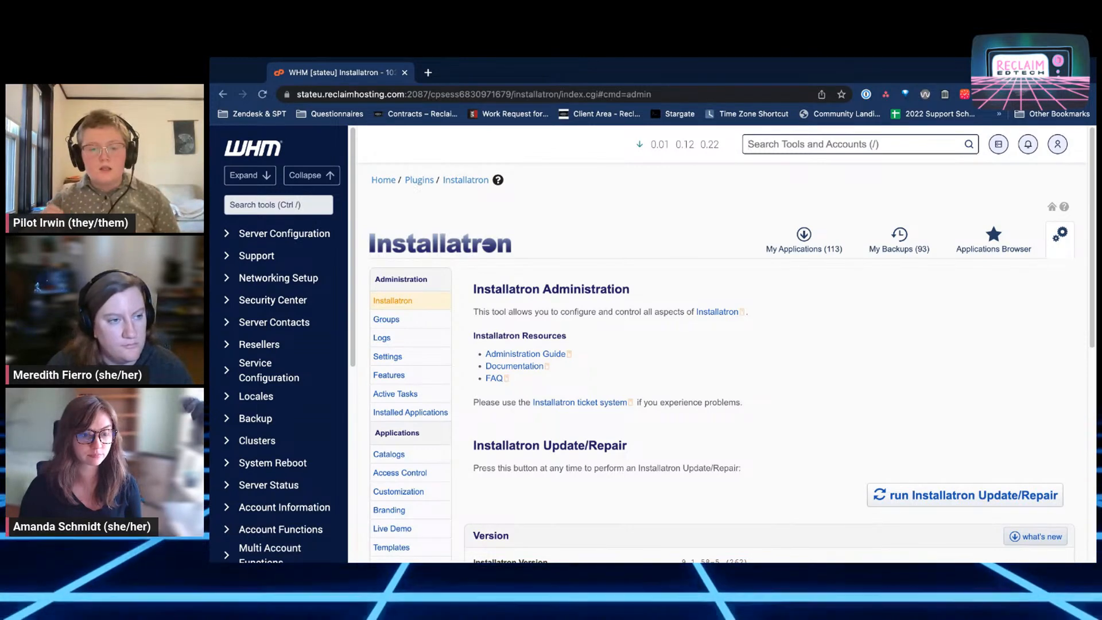
# Scroll down the Access Control application list showing Admidio, BlaB and DokuWiki
pyautogui.scroll(-1, 726, 344)
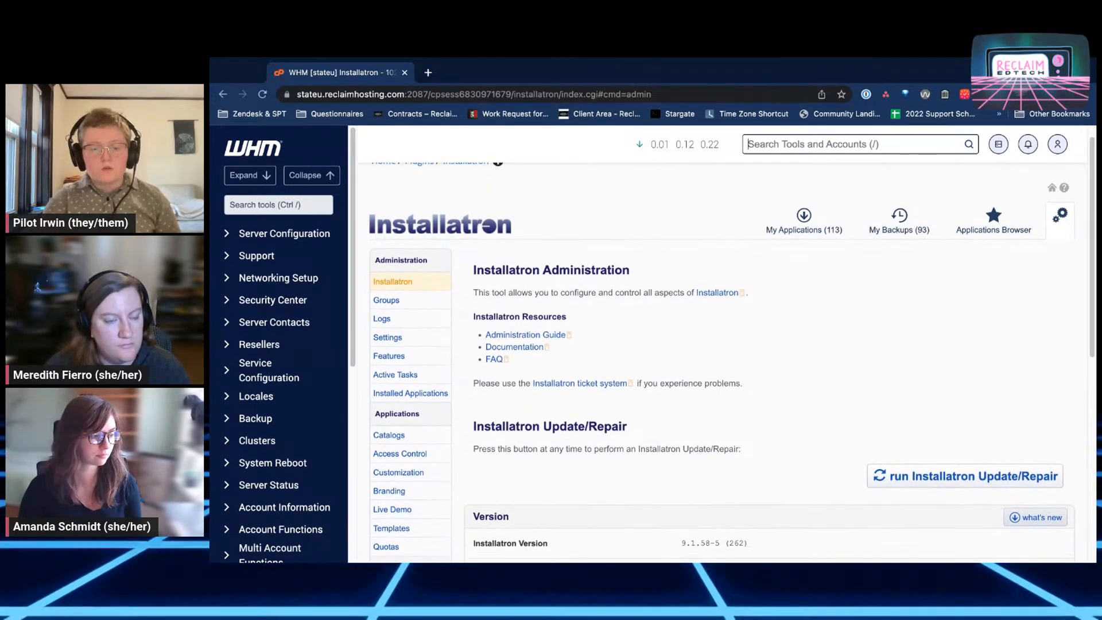
pyautogui.scroll(-4, 441, 358)
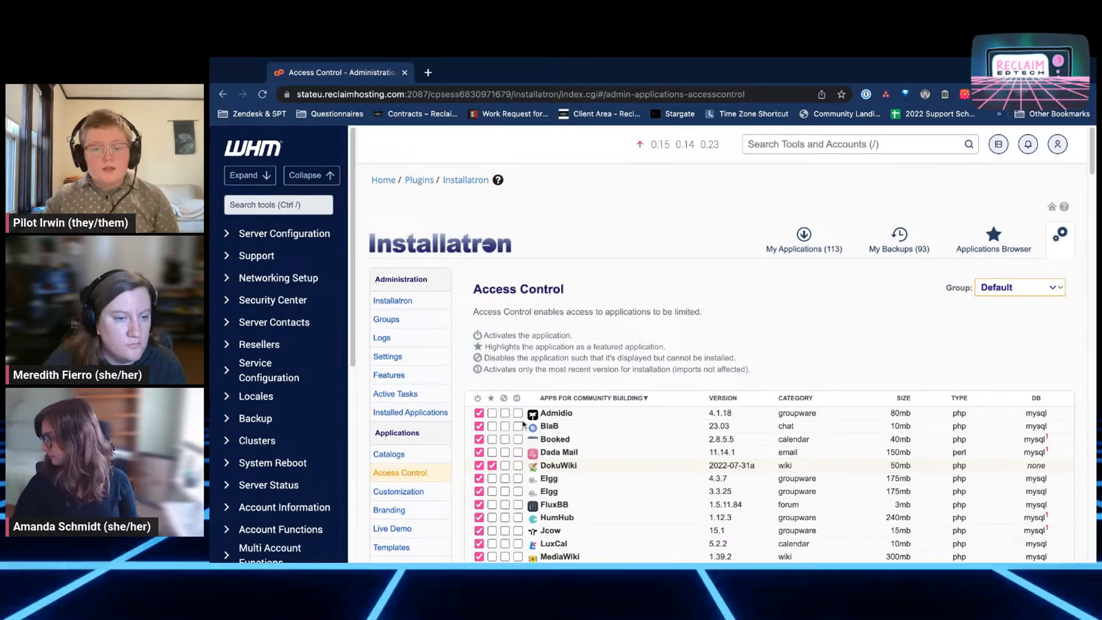
# Deactivate Admidio, BlaB, Booked, Dada Mail, DokuWiki, and Elgg 4.3.7 and 3.3.25
pyautogui.scroll(-3, 534, 414)
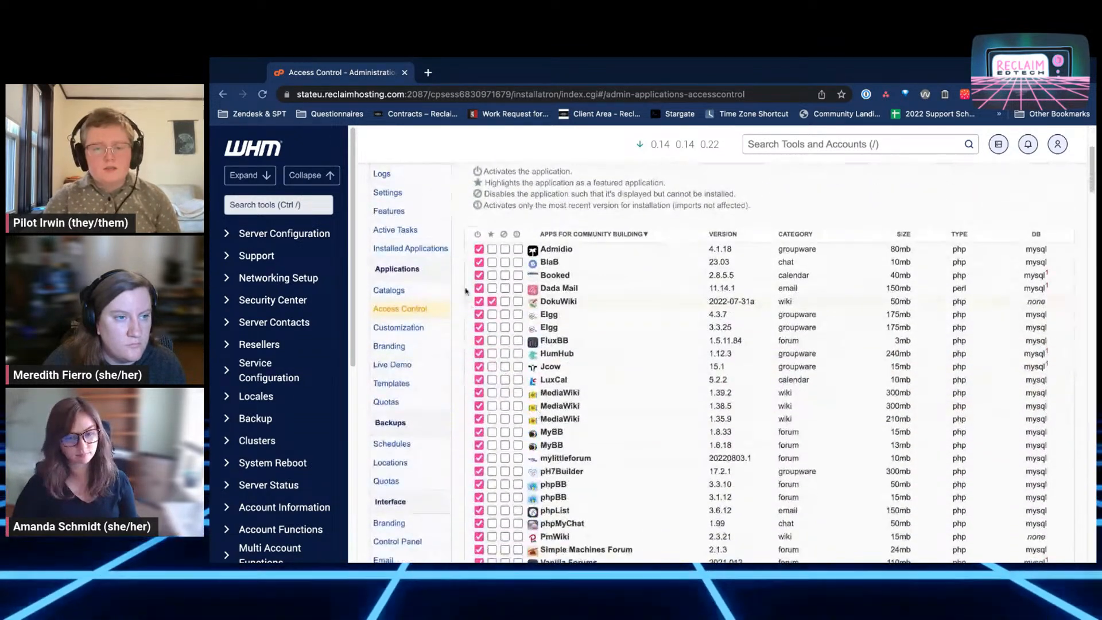
pyautogui.click(479, 249)
pyautogui.click(478, 262)
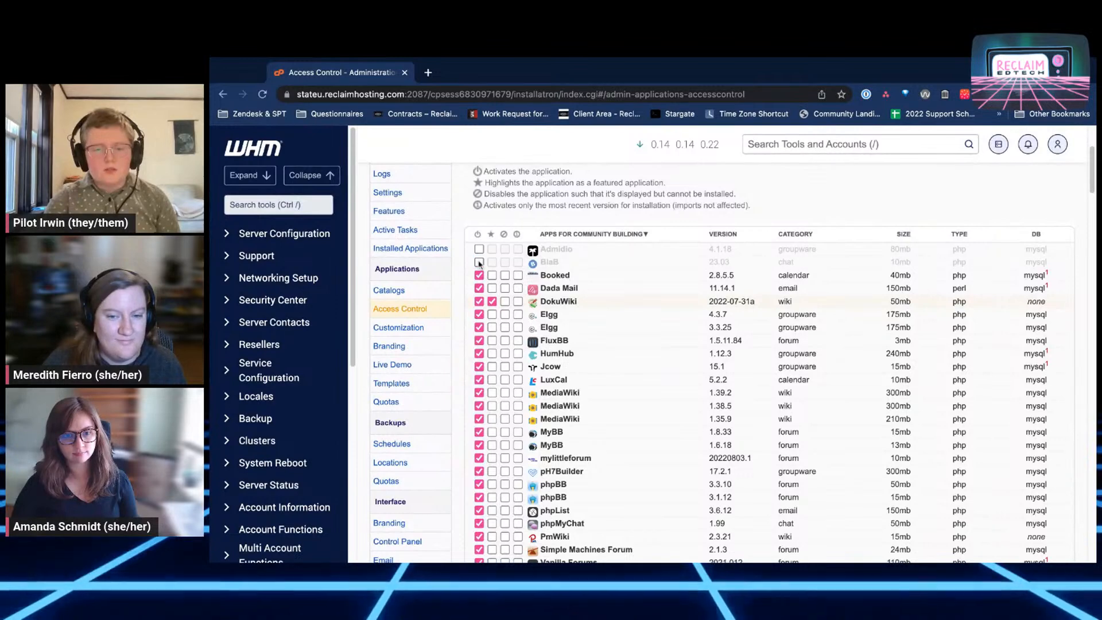
pyautogui.click(478, 275)
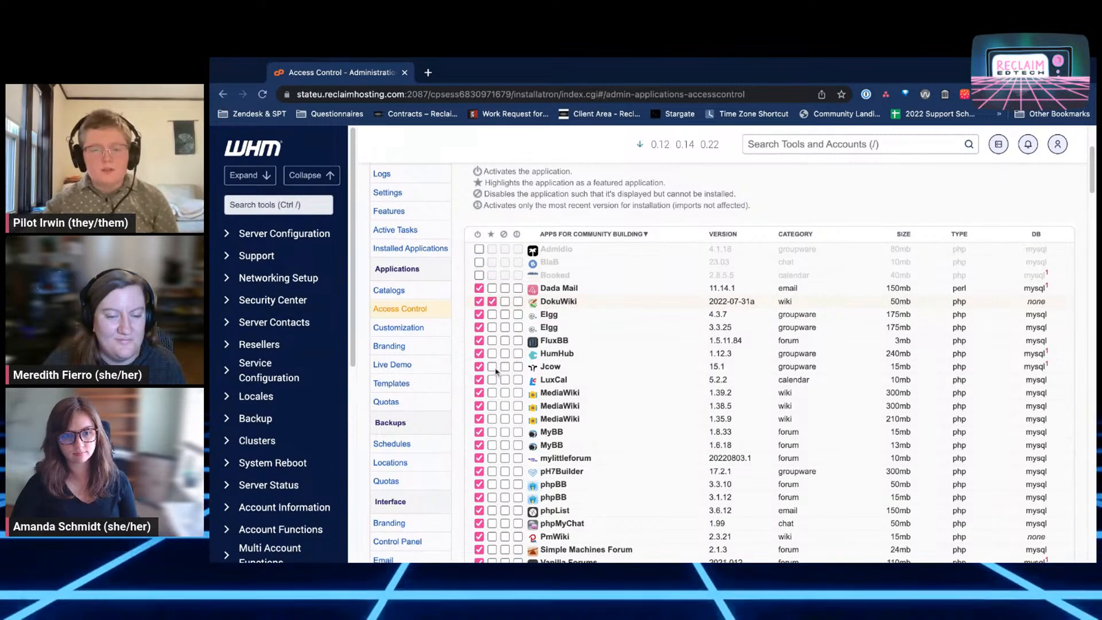
pyautogui.click(478, 287)
pyautogui.click(478, 301)
pyautogui.click(478, 314)
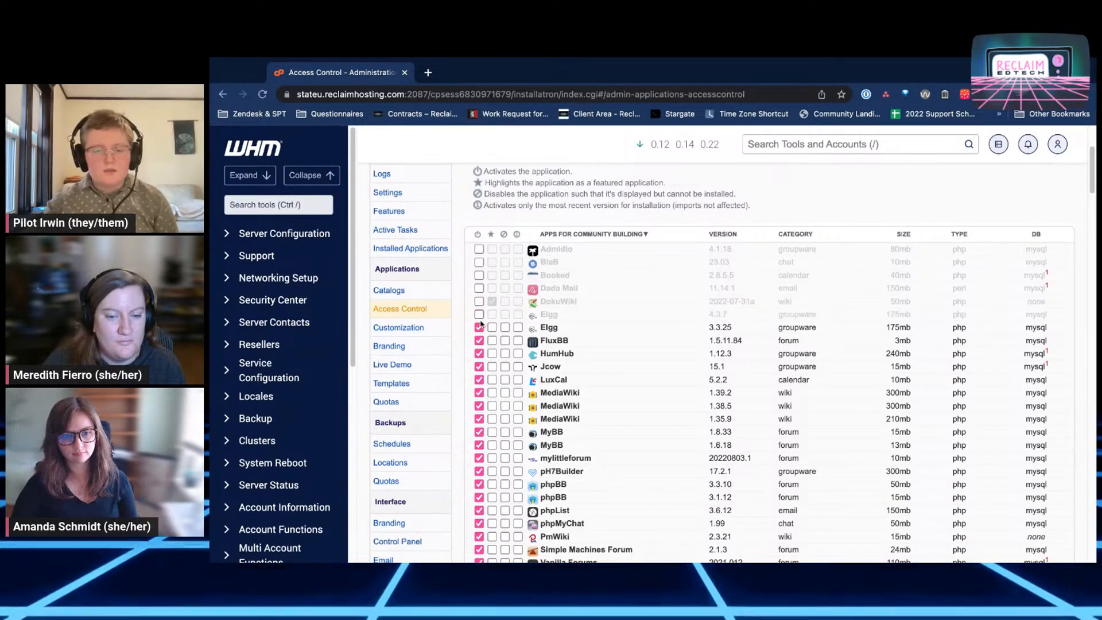
pyautogui.click(478, 327)
# Deactivate FluxBB, HumHub, Jcow, LuxCal, MyBB 1.8.33 and 1.6.18, and mylittleforum
pyautogui.click(478, 340)
pyautogui.click(479, 354)
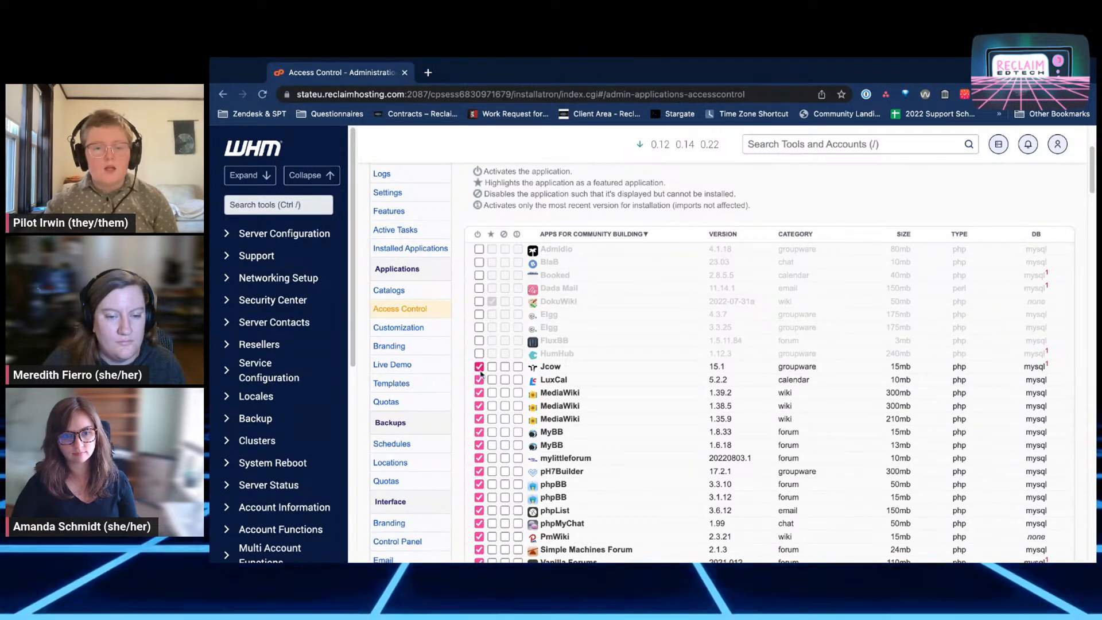
pyautogui.click(478, 367)
pyautogui.click(479, 379)
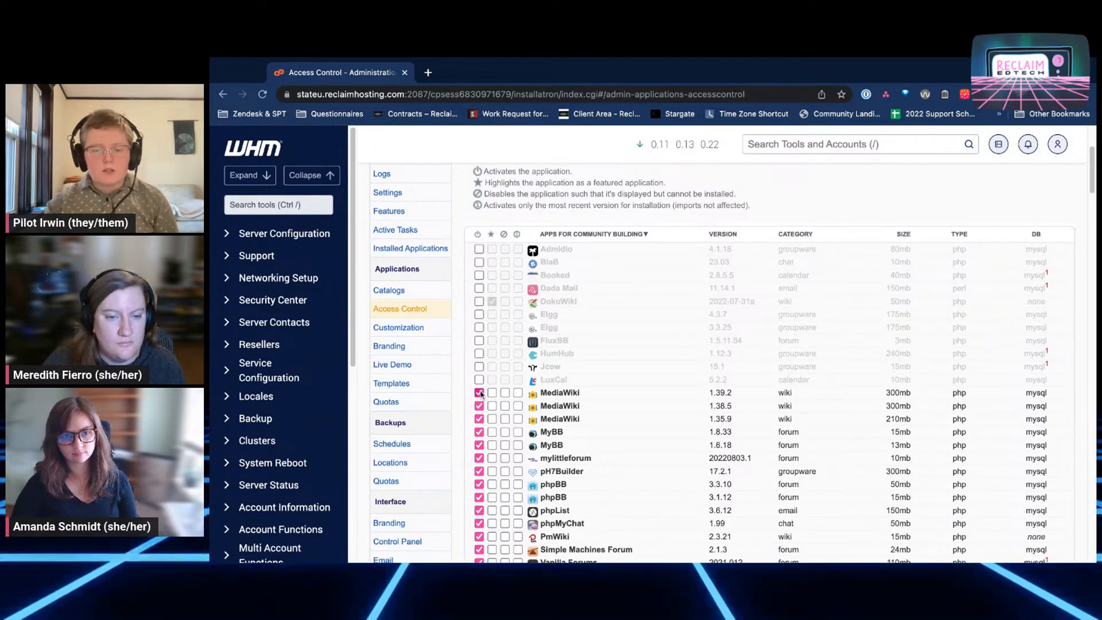
pyautogui.click(479, 432)
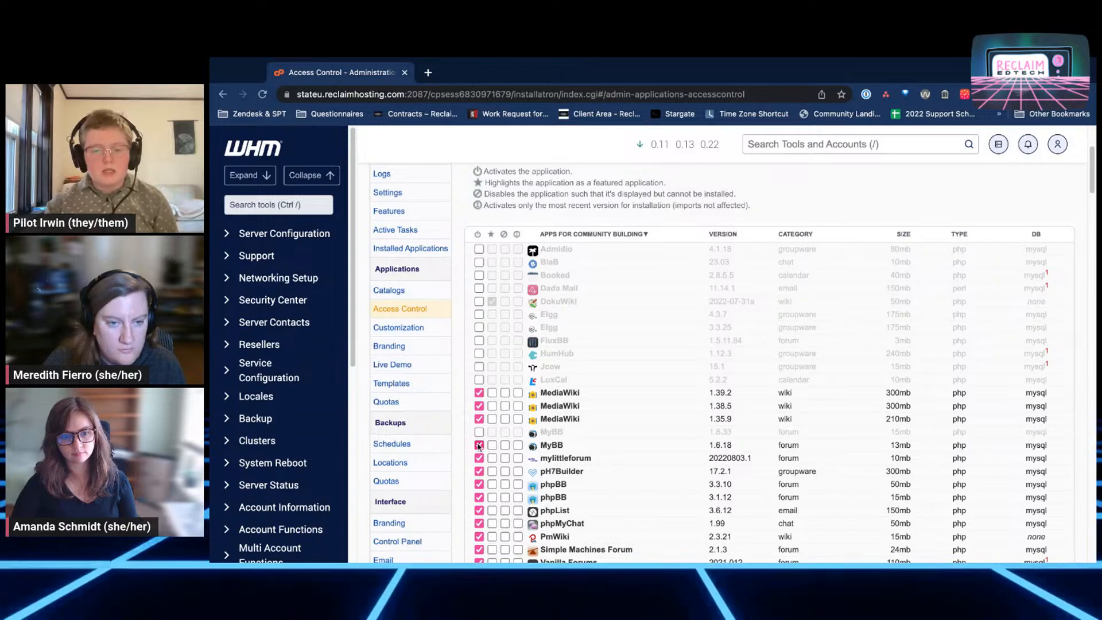
pyautogui.click(478, 446)
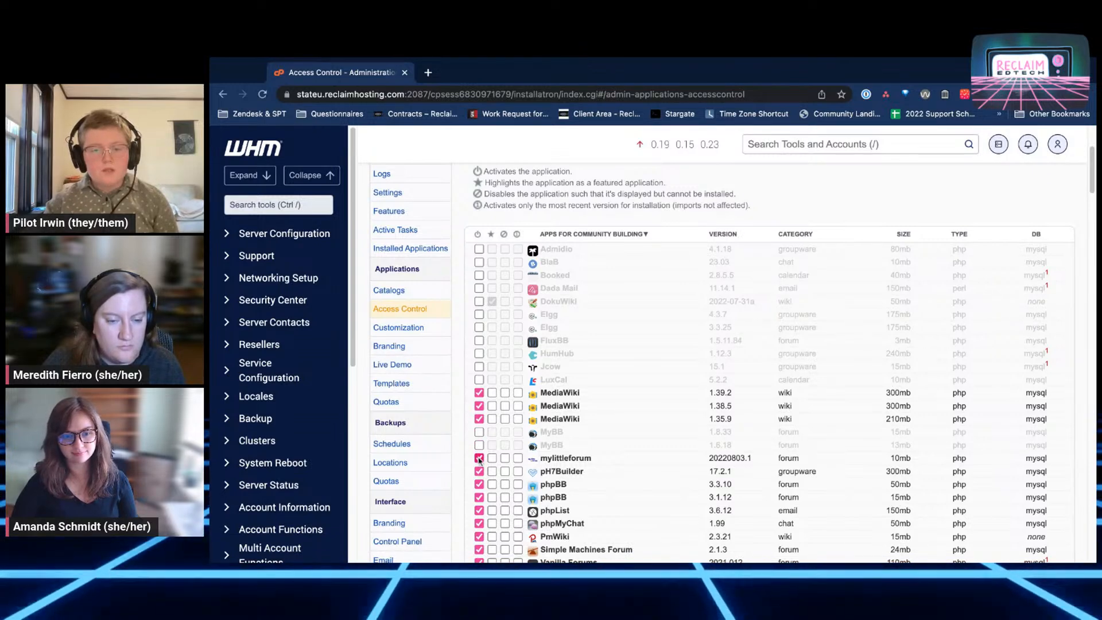
pyautogui.click(478, 458)
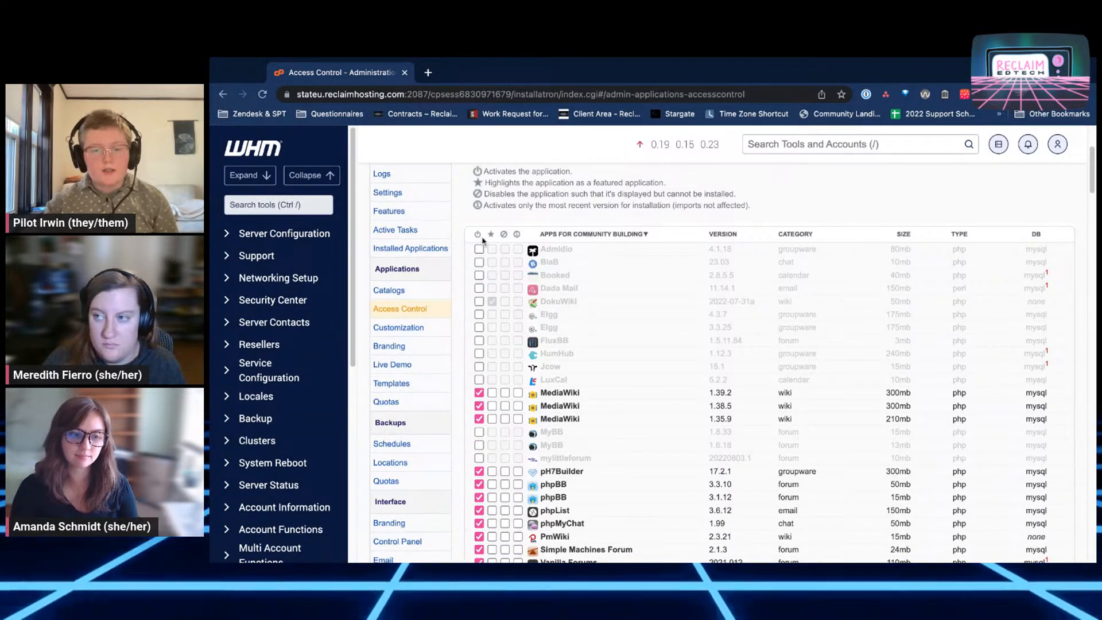
# Deactivate pH7Builder and phpBB versions 3.3.10 and 3.1.12
pyautogui.scroll(-1, 638, 437)
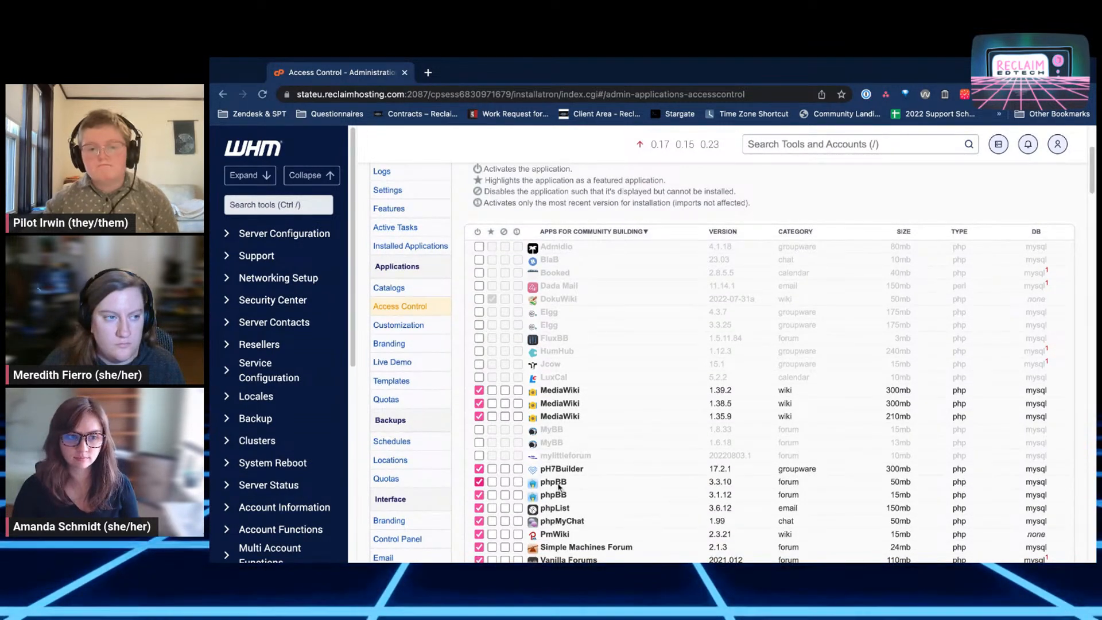
pyautogui.scroll(-3, 588, 480)
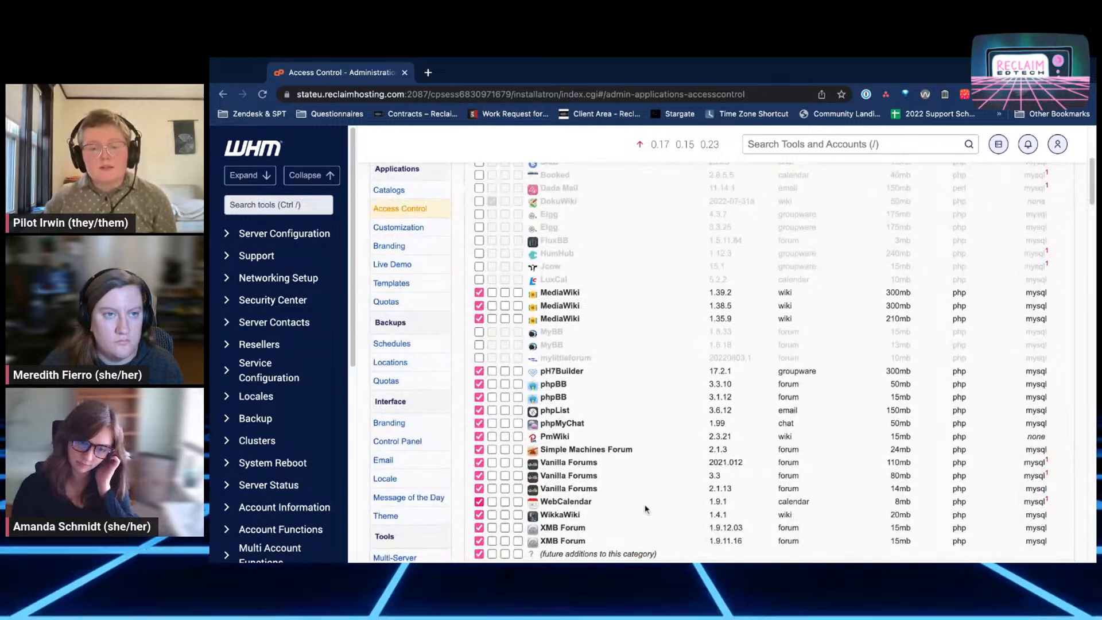
pyautogui.click(479, 372)
pyautogui.click(479, 384)
pyautogui.click(479, 397)
# Scroll through the list and back up to the 'Apps for E-Commerce and Business' header
pyautogui.scroll(-4, 652, 442)
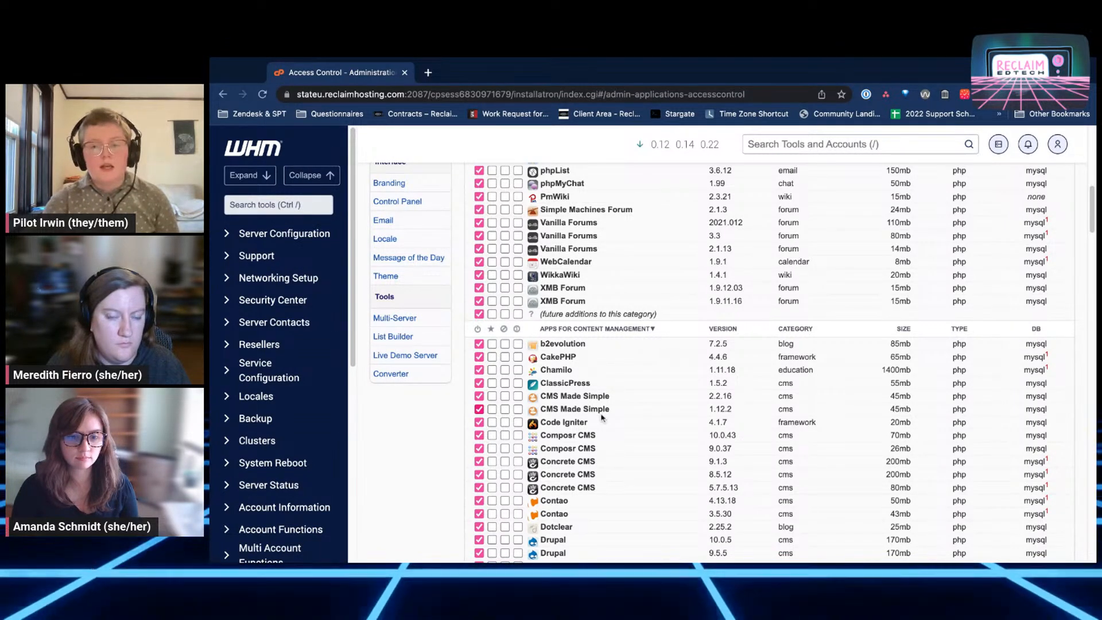
pyautogui.scroll(-3, 601, 417)
pyautogui.scroll(-1, 601, 418)
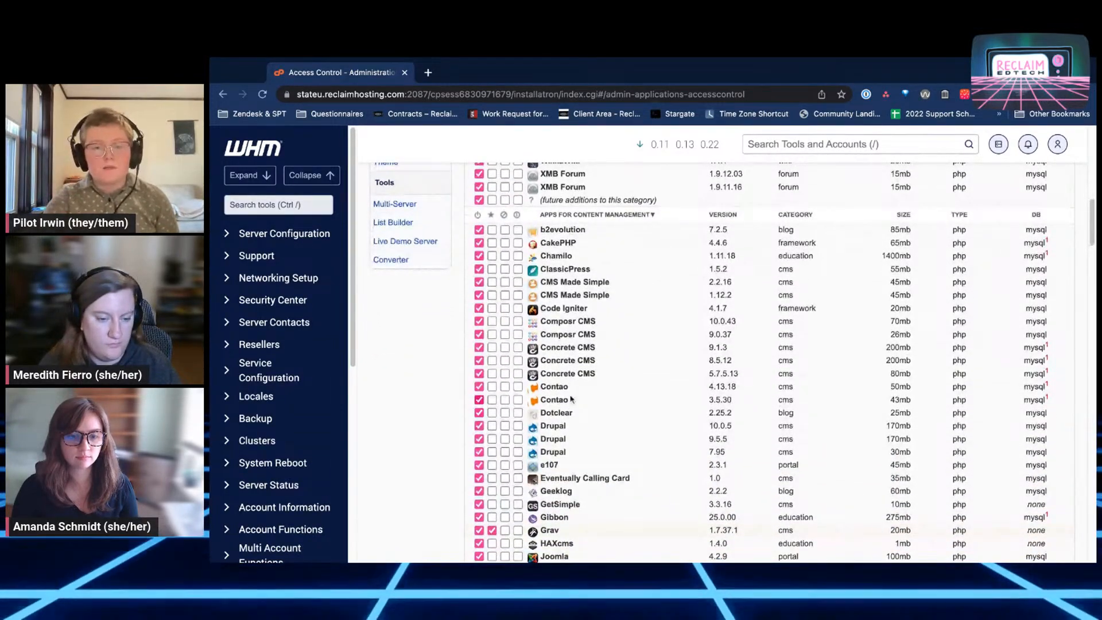
pyautogui.scroll(-4, 510, 359)
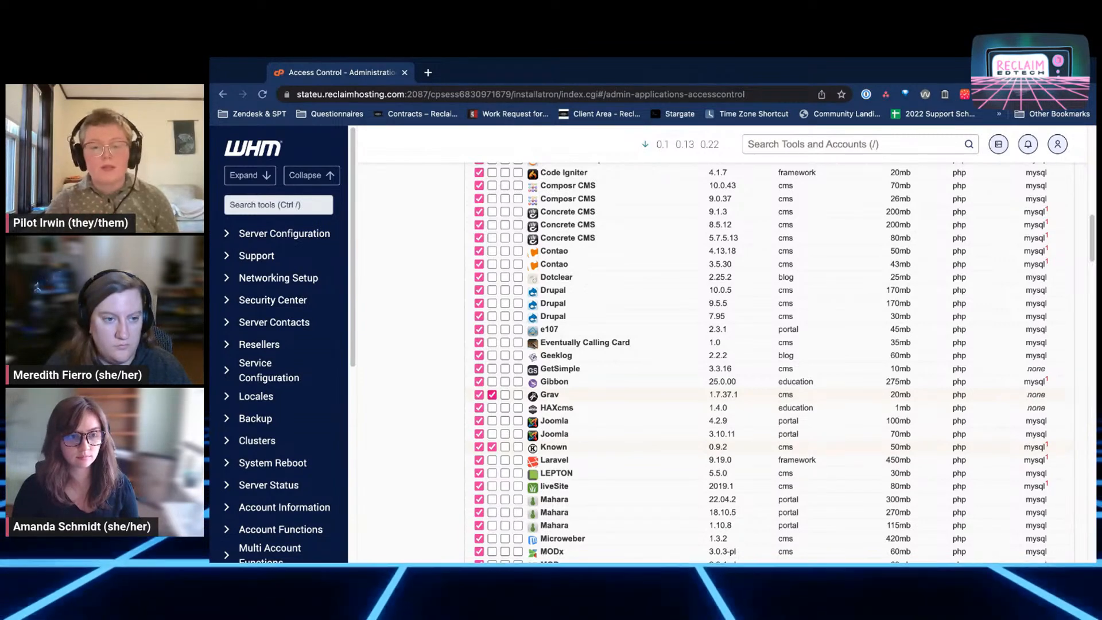
pyautogui.scroll(-1, 718, 361)
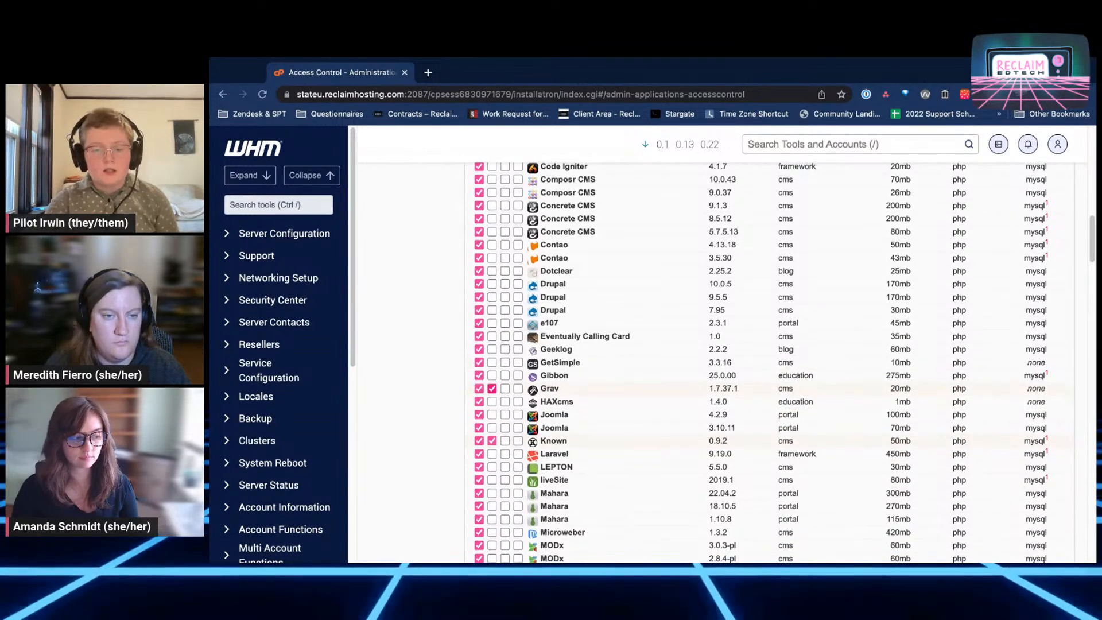
pyautogui.scroll(-2, 717, 361)
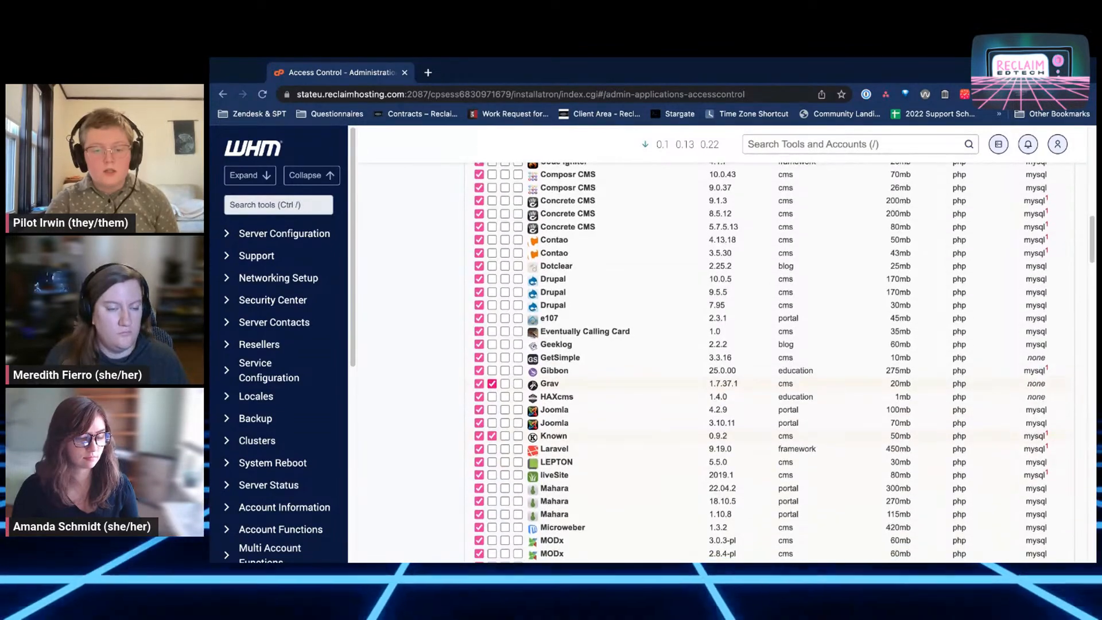
pyautogui.scroll(-5, 717, 362)
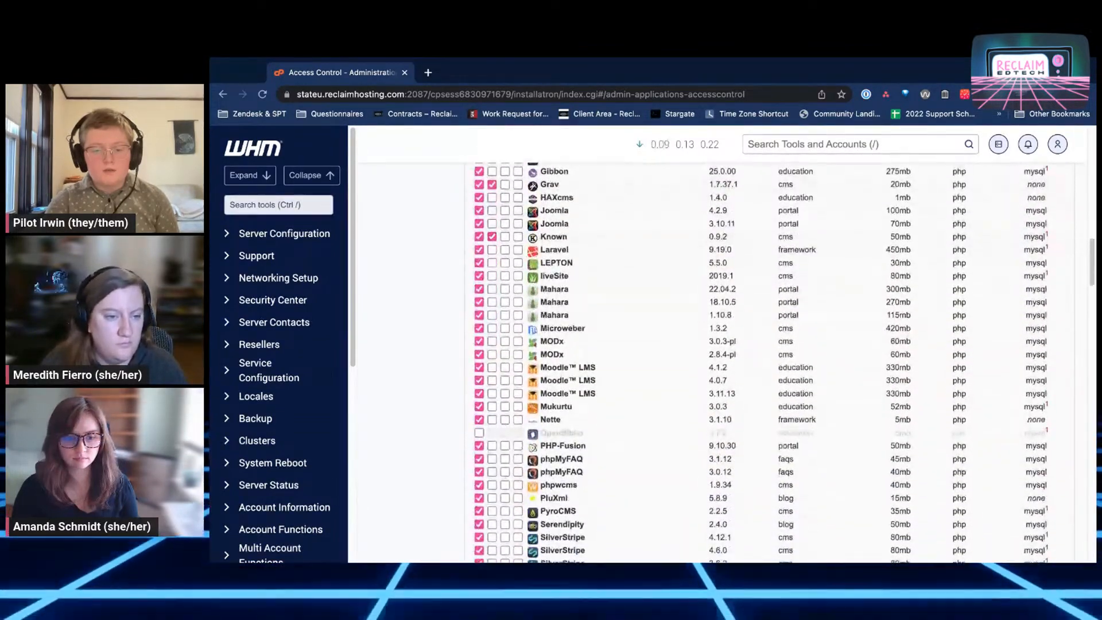
pyautogui.scroll(-15, 718, 362)
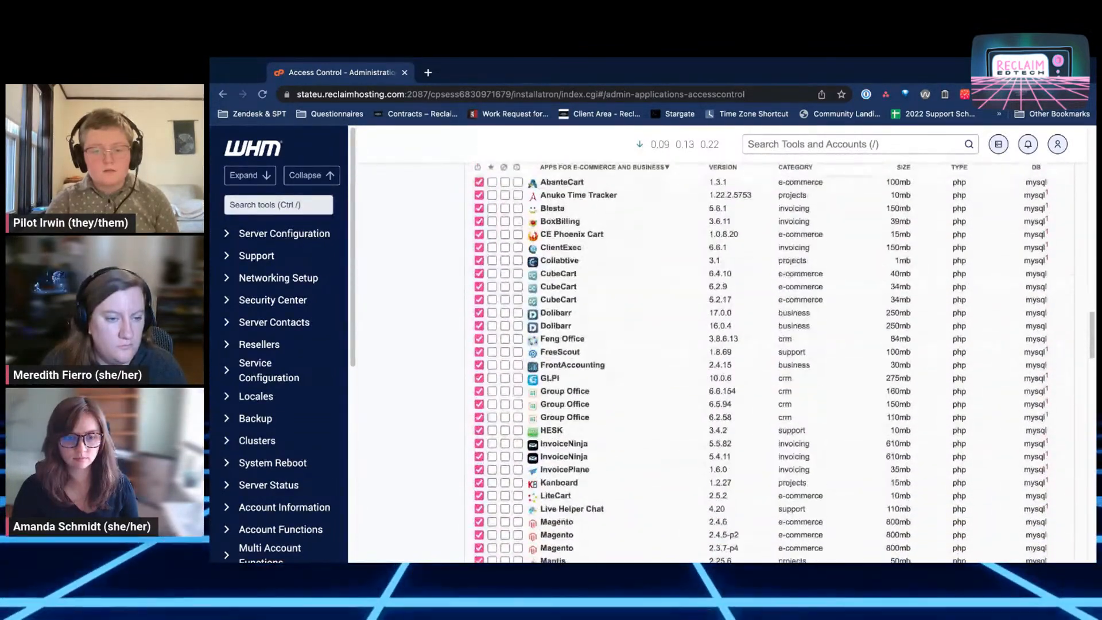
pyautogui.scroll(-15, 717, 361)
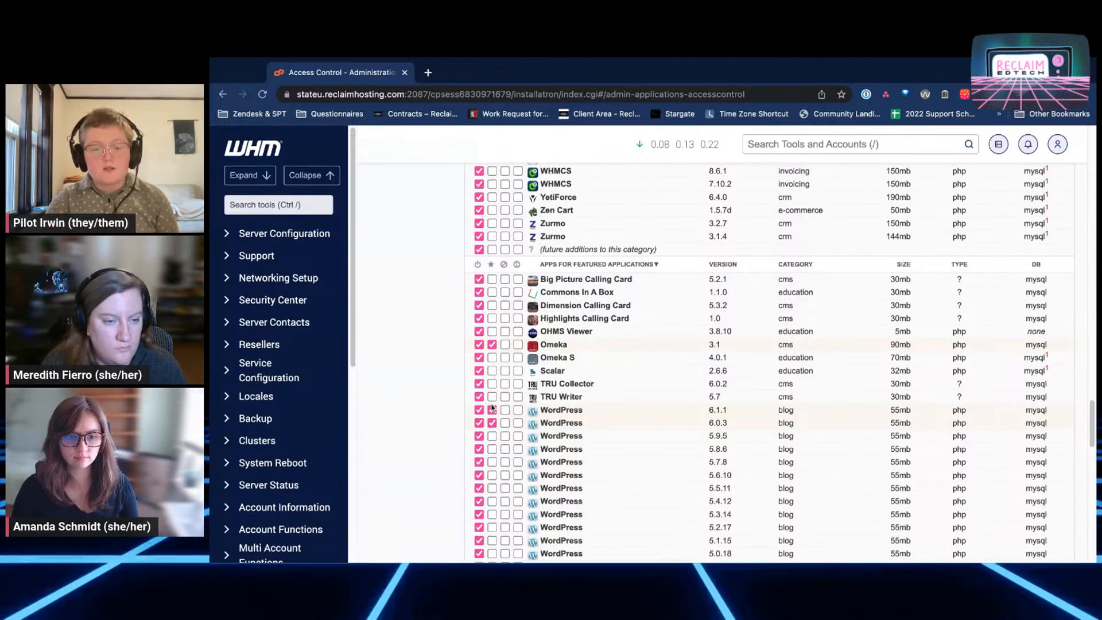
pyautogui.scroll(-2, 491, 408)
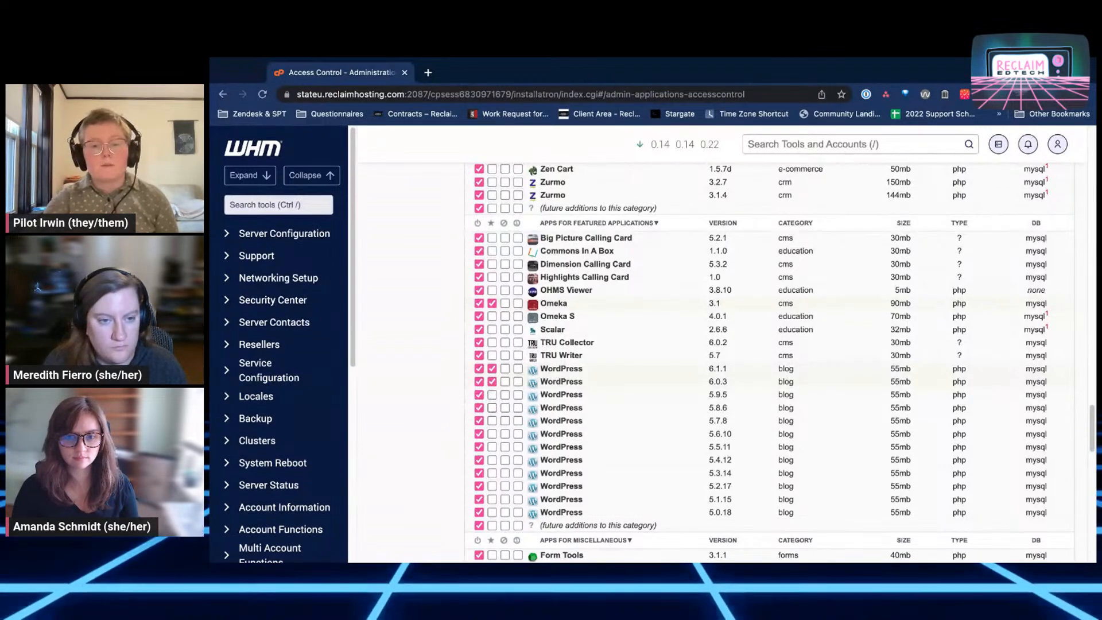
pyautogui.scroll(-1, 768, 361)
pyautogui.scroll(-5, 768, 362)
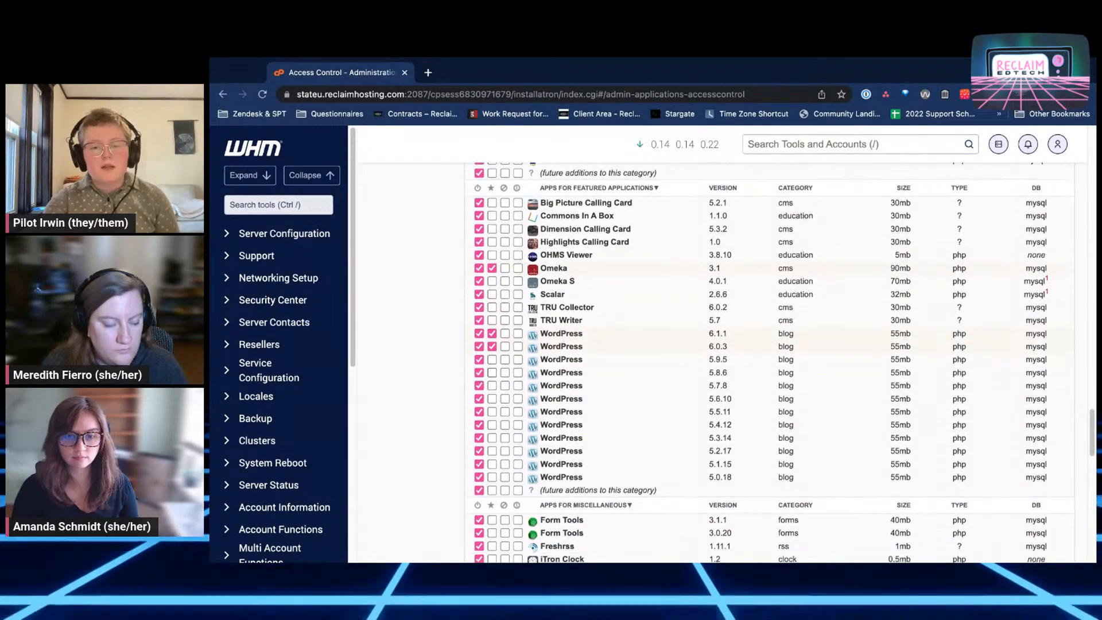
pyautogui.scroll(-3, 769, 362)
pyautogui.scroll(3, 769, 361)
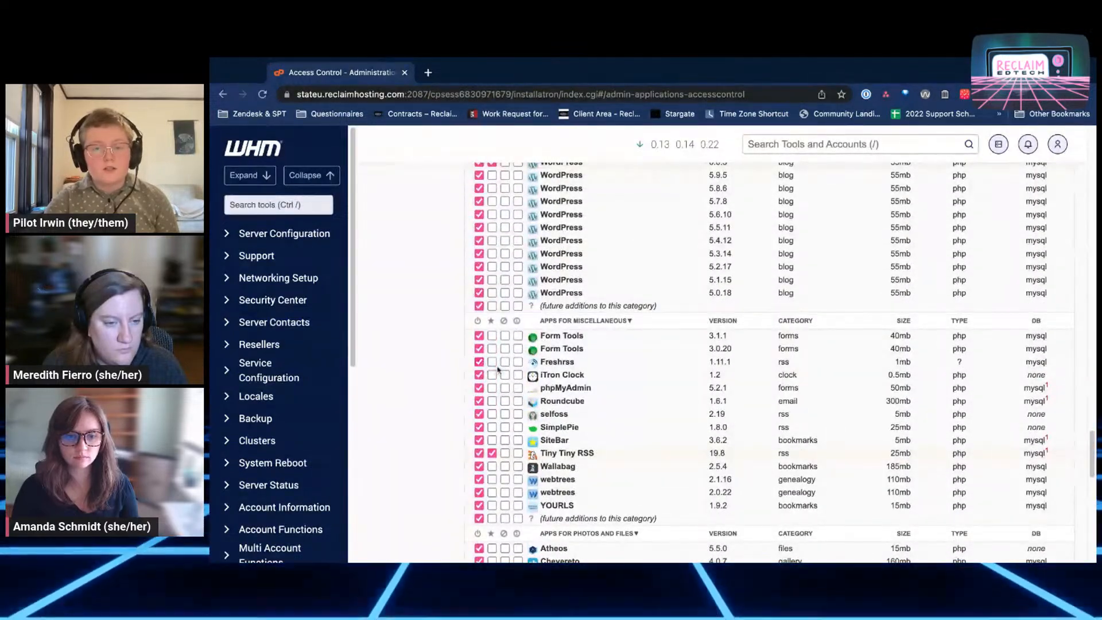
pyautogui.scroll(15, 497, 369)
pyautogui.scroll(5, 769, 362)
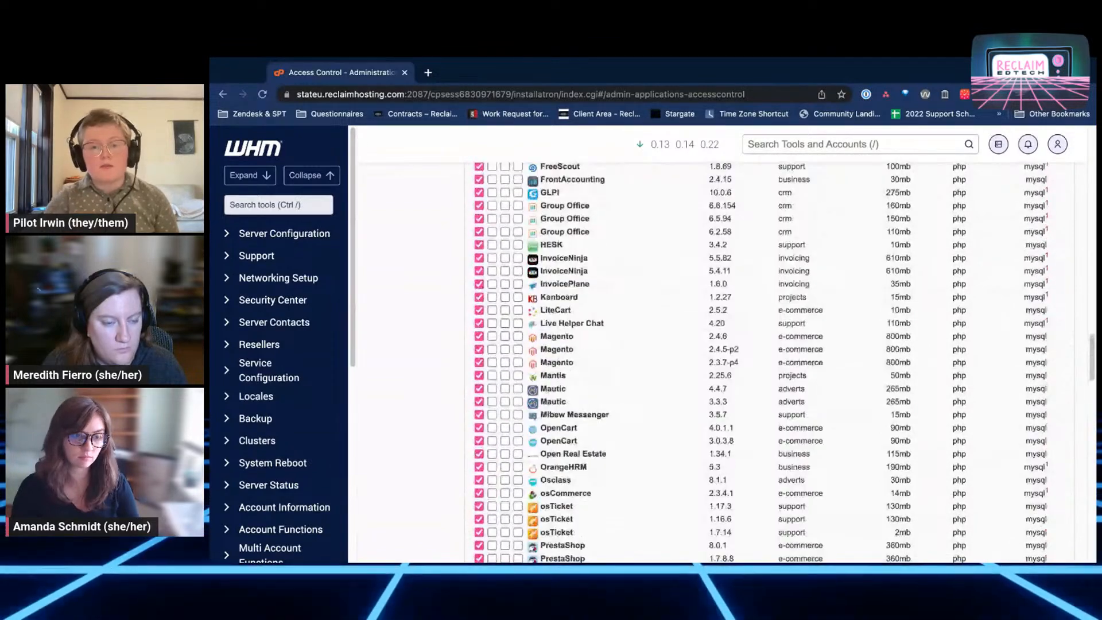
pyautogui.scroll(5, 761, 362)
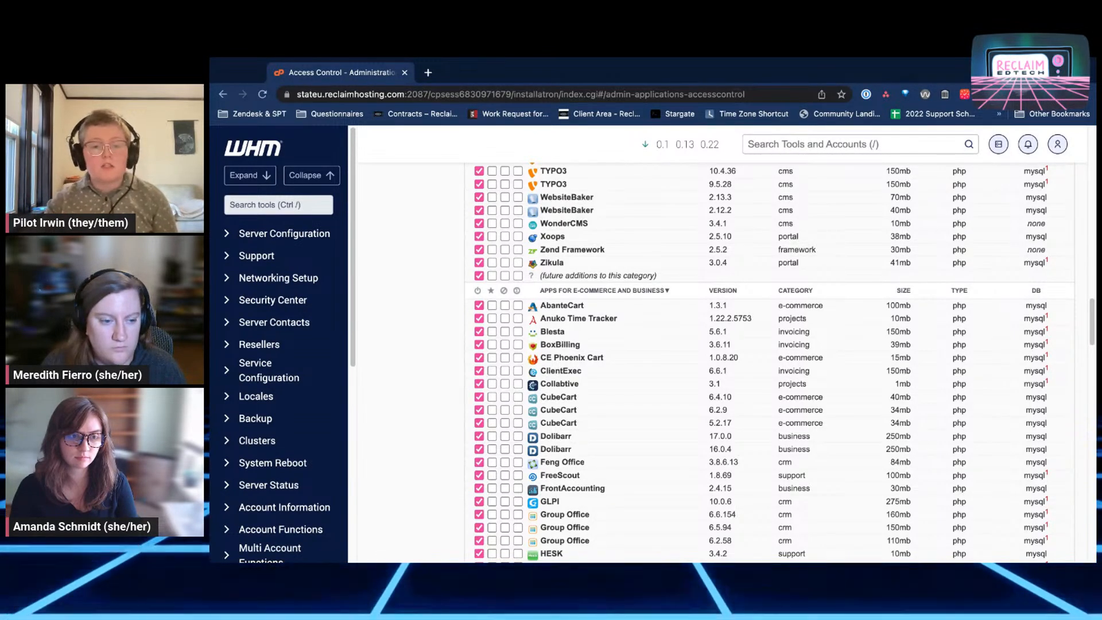
# Disable the whole E-Commerce and Business category with its header power icon and review the list
pyautogui.click(477, 292)
pyautogui.scroll(-10, 609, 390)
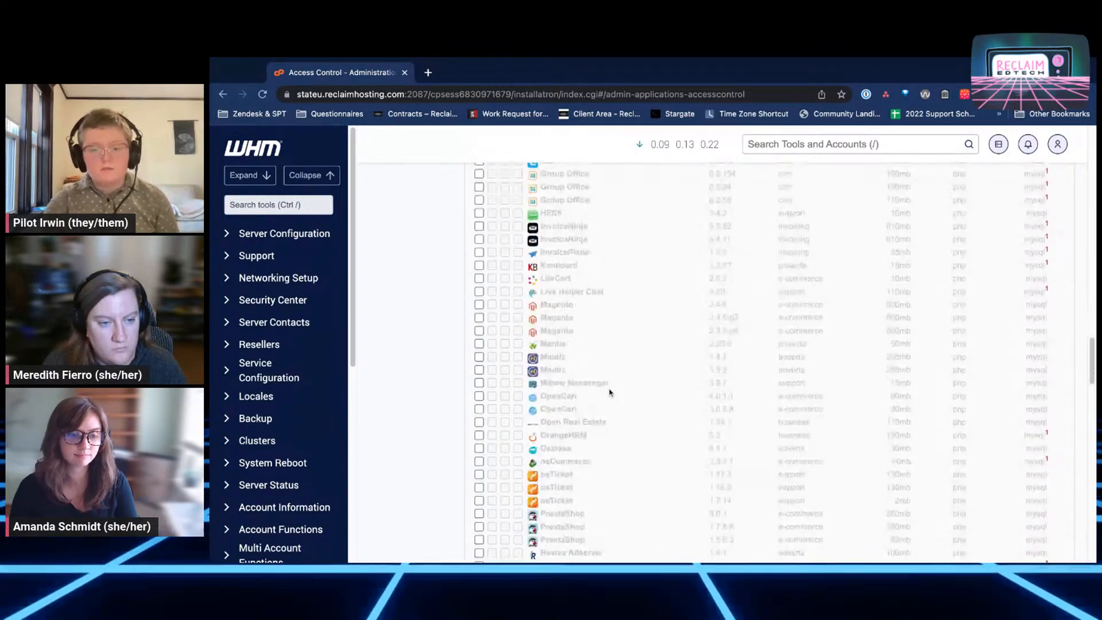
pyautogui.scroll(-8, 609, 392)
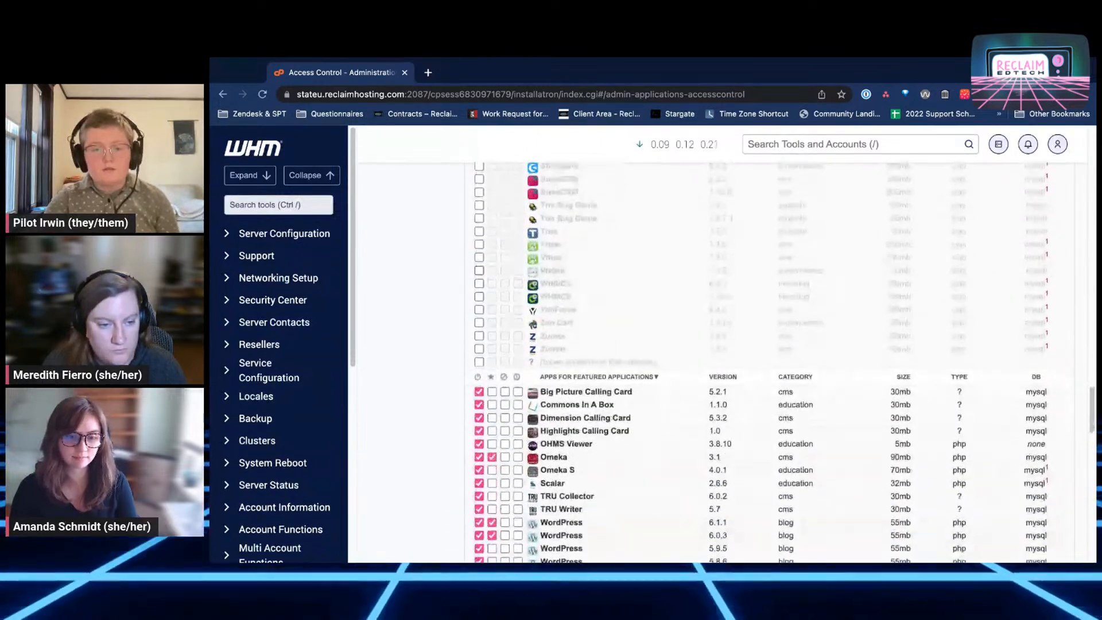
pyautogui.scroll(-2, 609, 392)
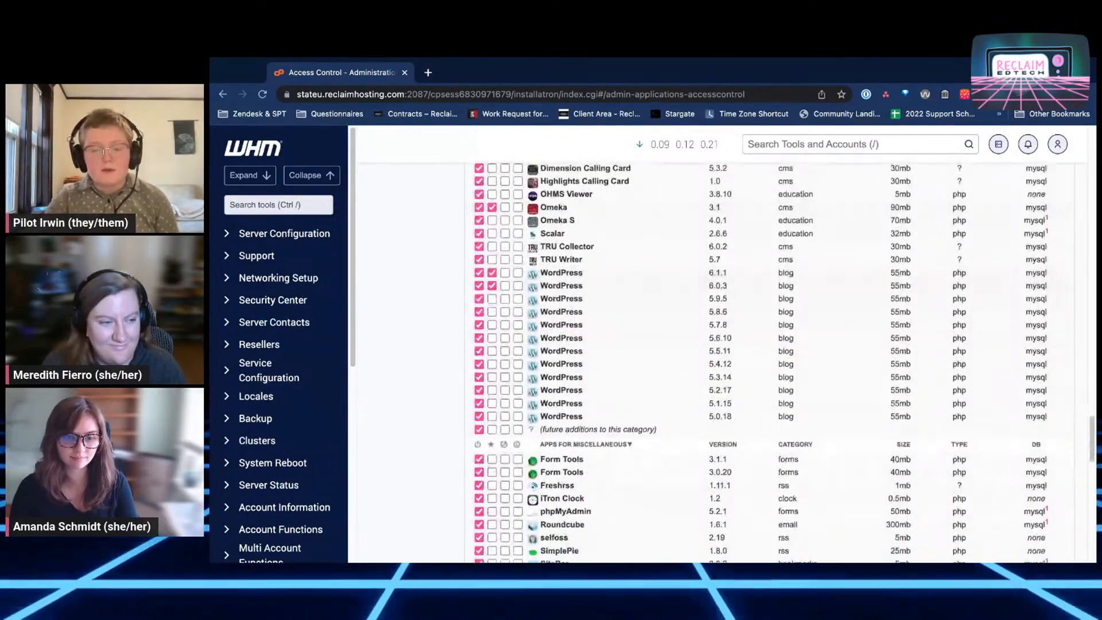
pyautogui.scroll(-15, 610, 392)
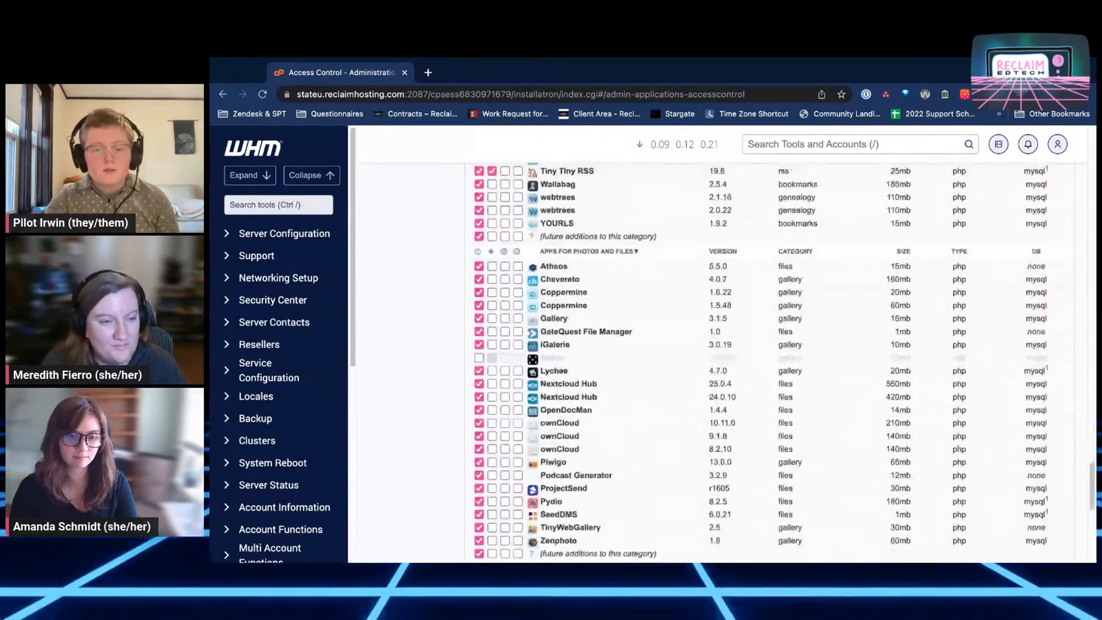
pyautogui.scroll(-2, 609, 393)
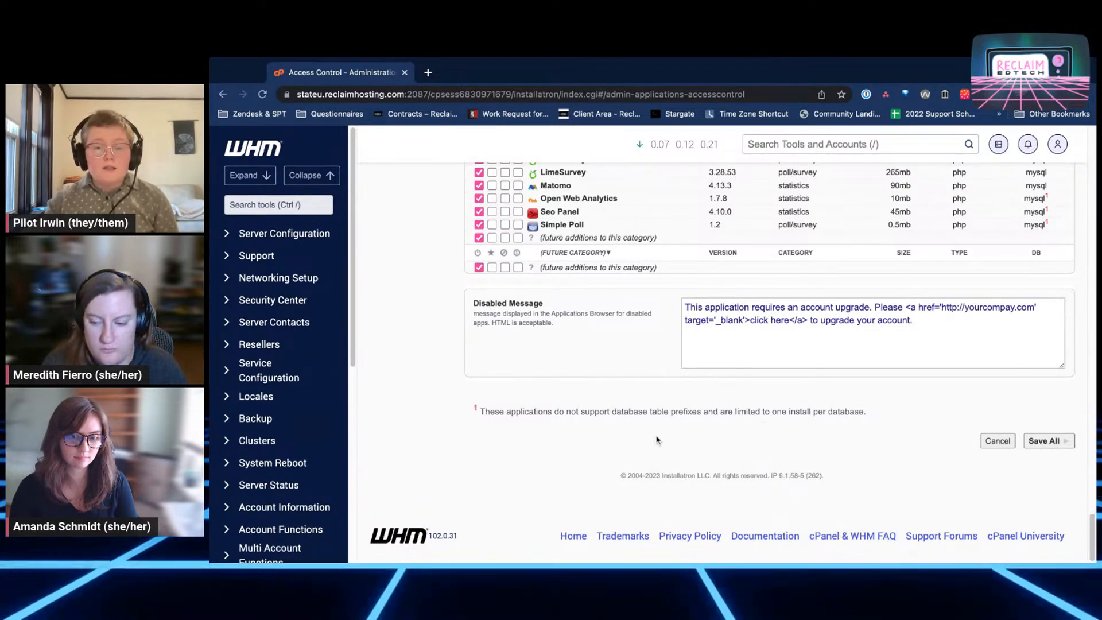
pyautogui.scroll(6, 654, 438)
pyautogui.scroll(5, 654, 439)
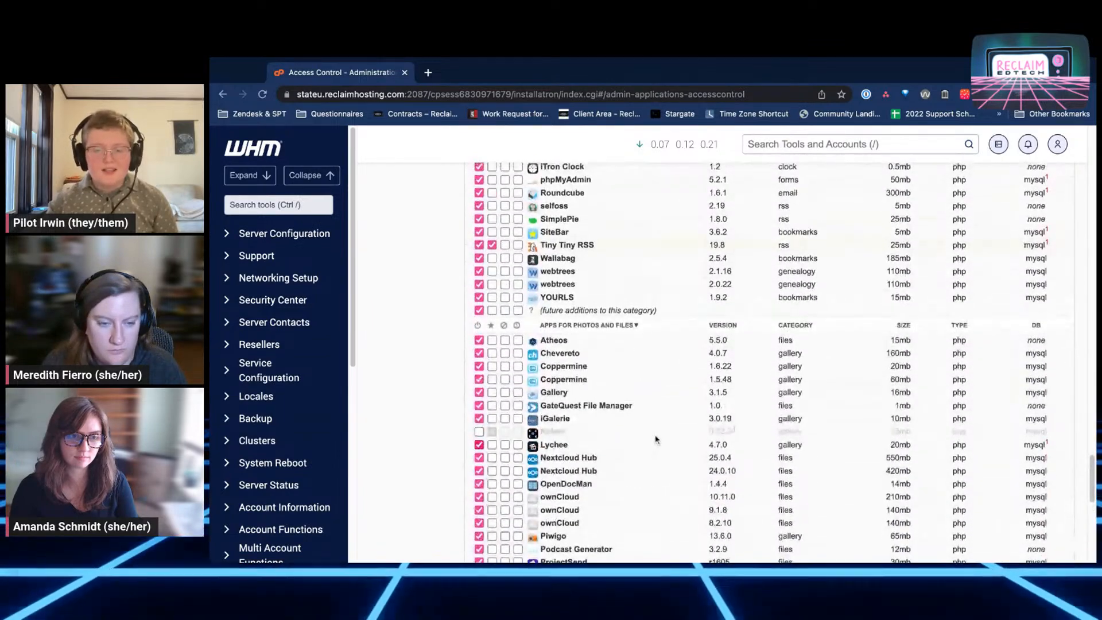
pyautogui.scroll(15, 671, 435)
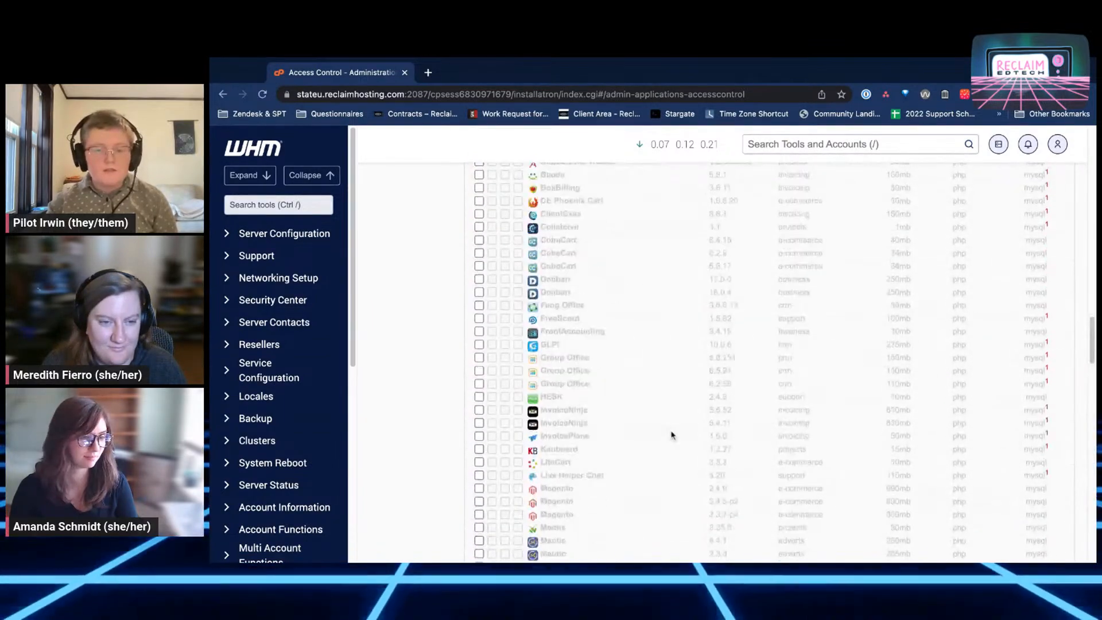
pyautogui.scroll(6, 672, 434)
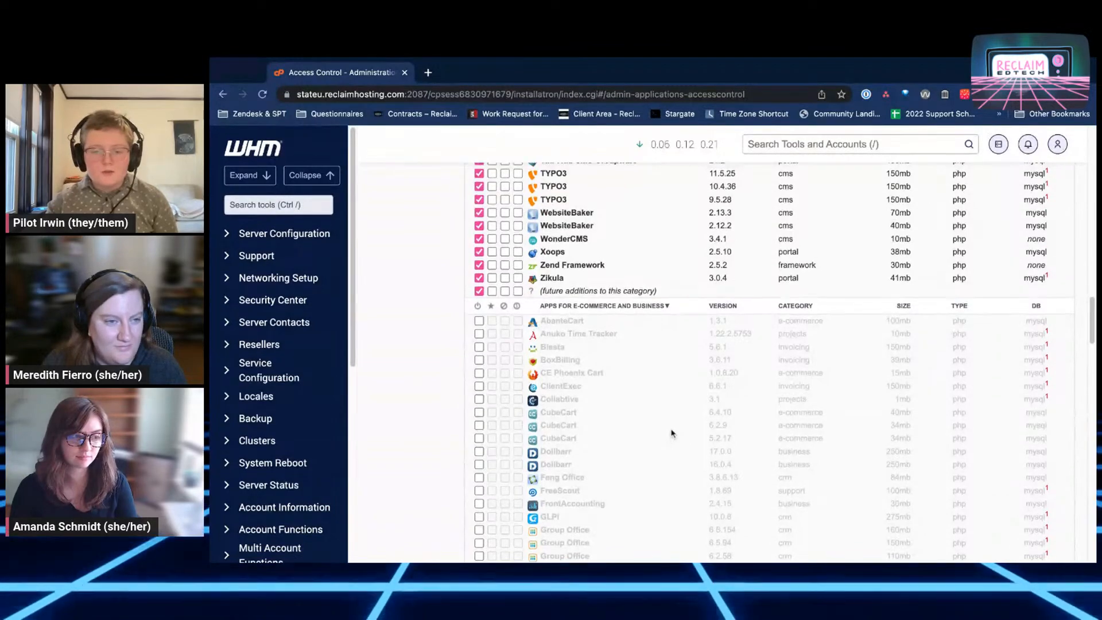
pyautogui.scroll(10, 674, 434)
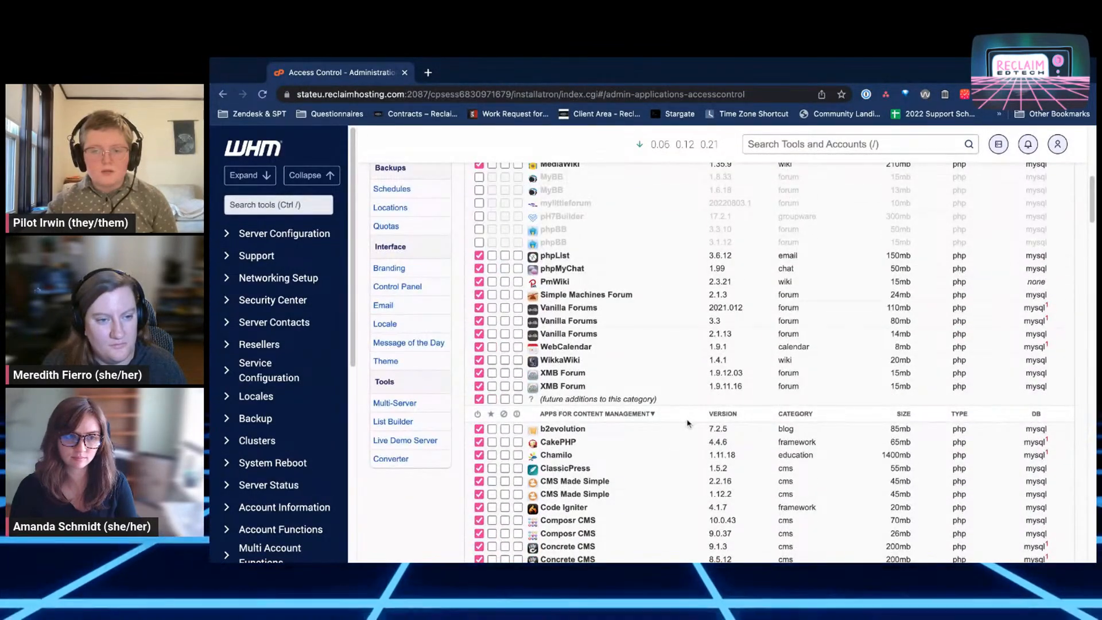
pyautogui.scroll(8, 689, 423)
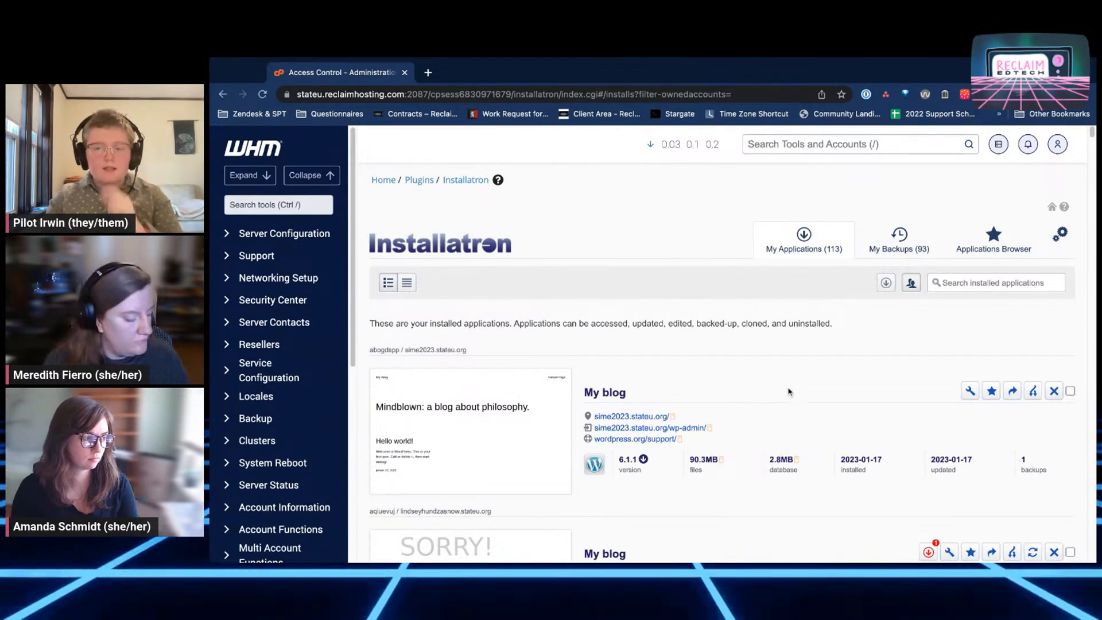
pyautogui.scroll(-3, 778, 387)
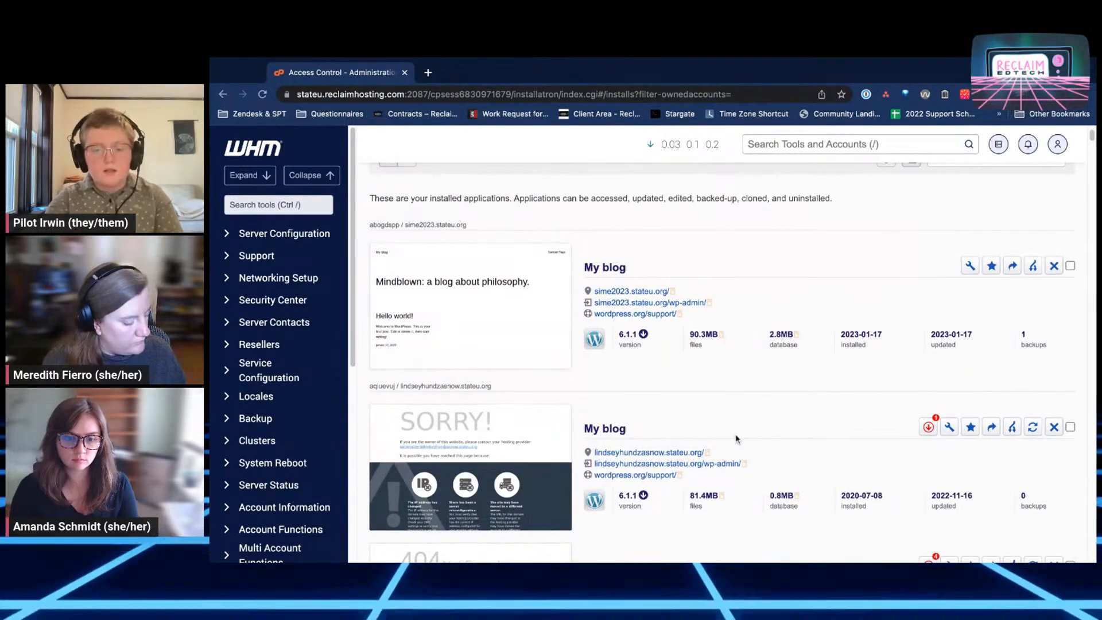
pyautogui.scroll(3, 740, 436)
pyautogui.click(1003, 283)
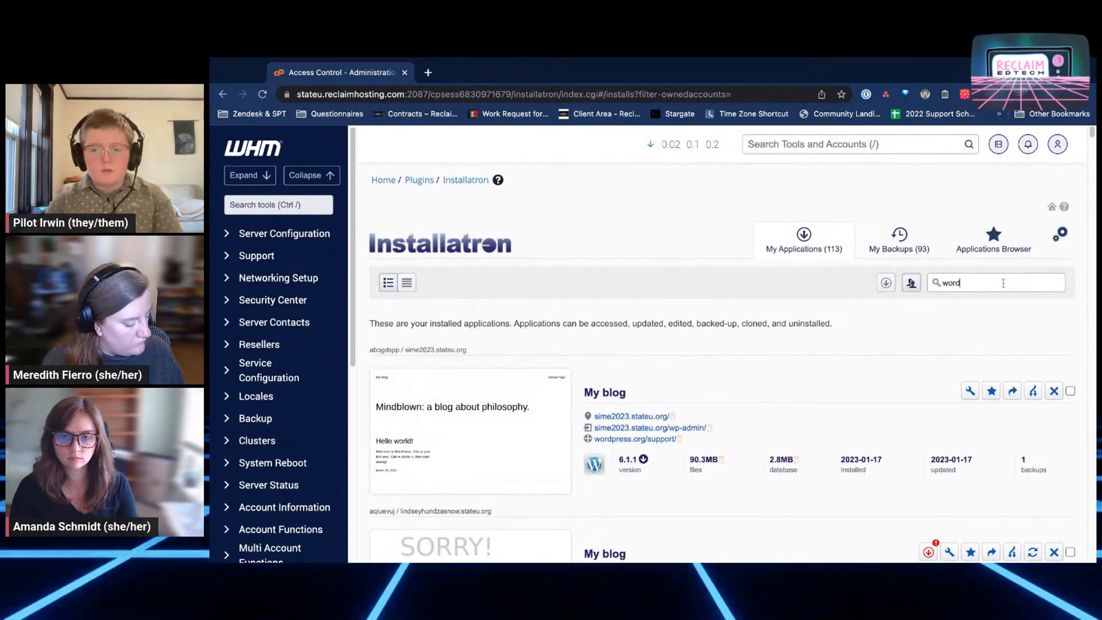
pyautogui.write('wordpress')
pyautogui.press('Return')
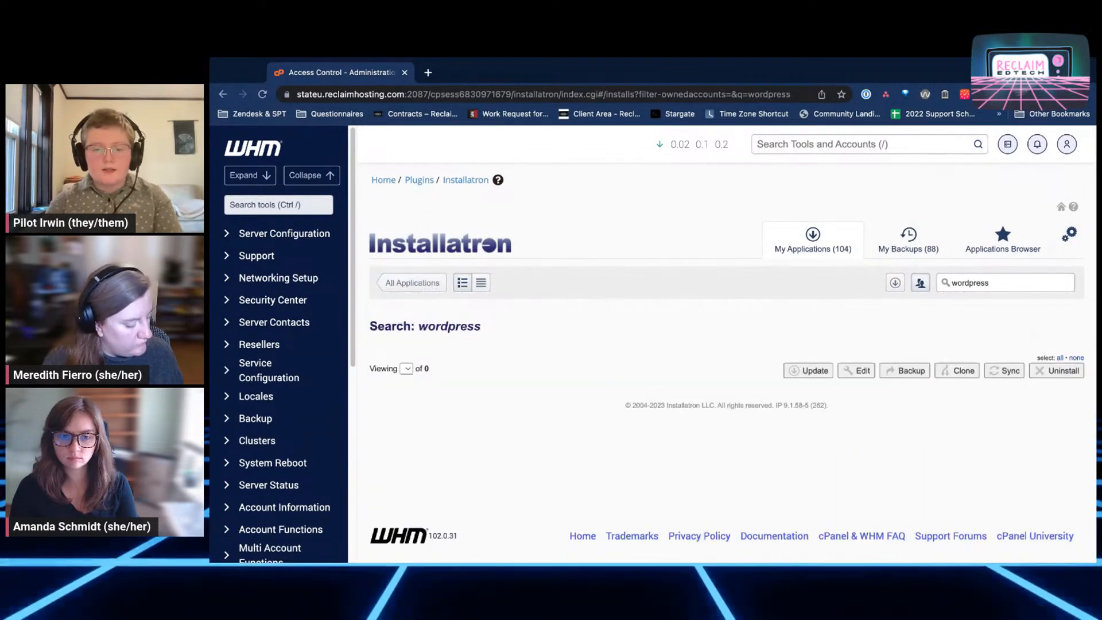
pyautogui.press('super+a')
pyautogui.press('BackSpace')
pyautogui.press('Return')
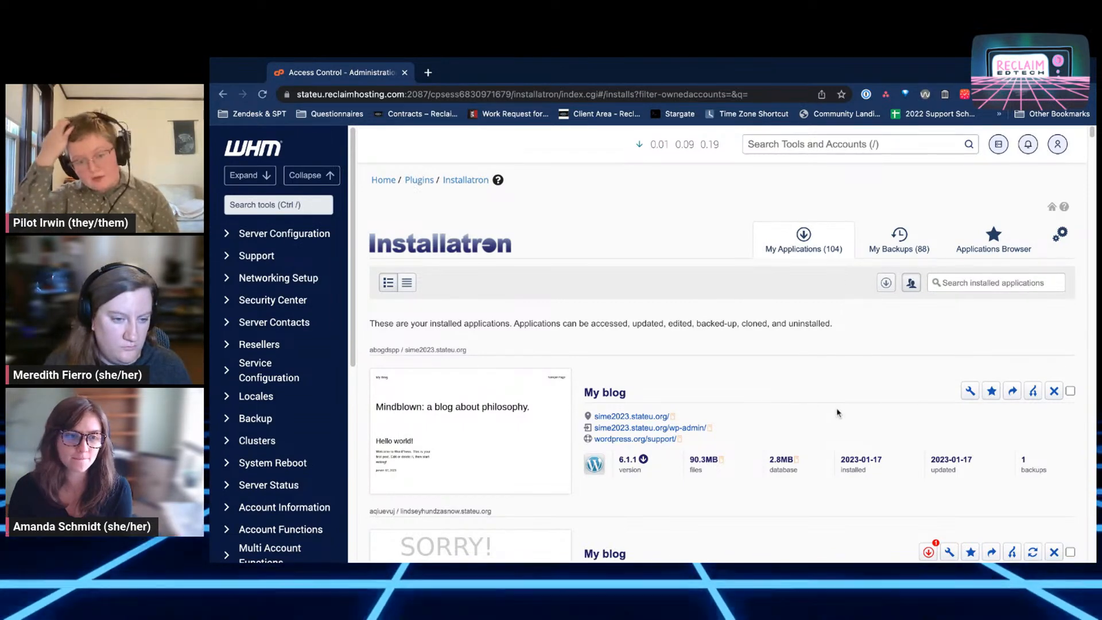
# Browse the My Backups list, revisit My Applications, then return to Installatron Administration
pyautogui.click(889, 251)
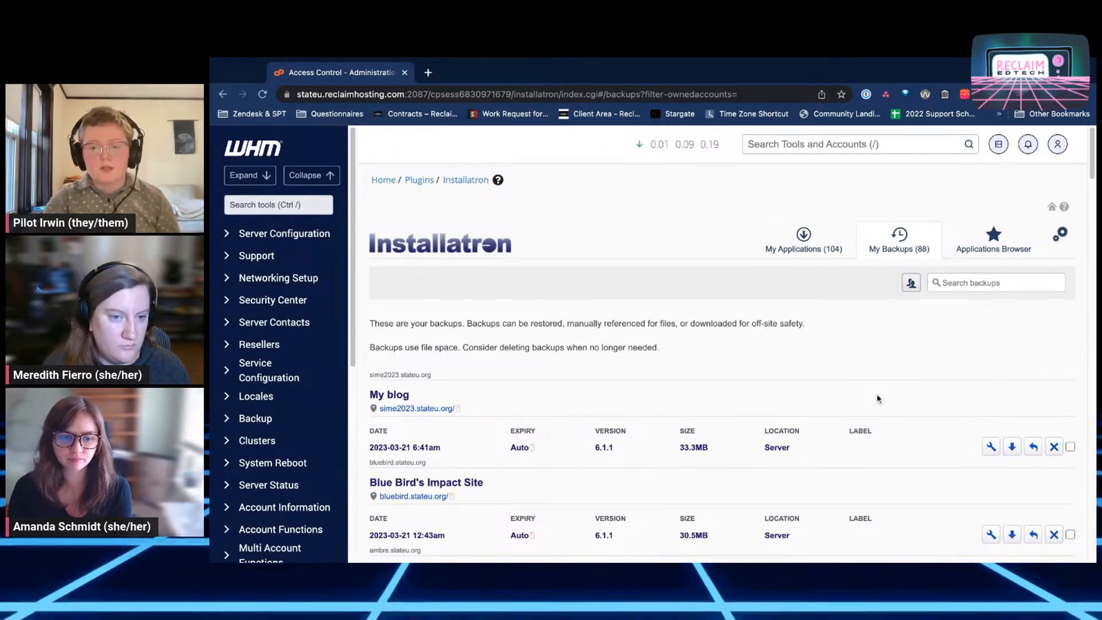
pyautogui.scroll(-2, 956, 389)
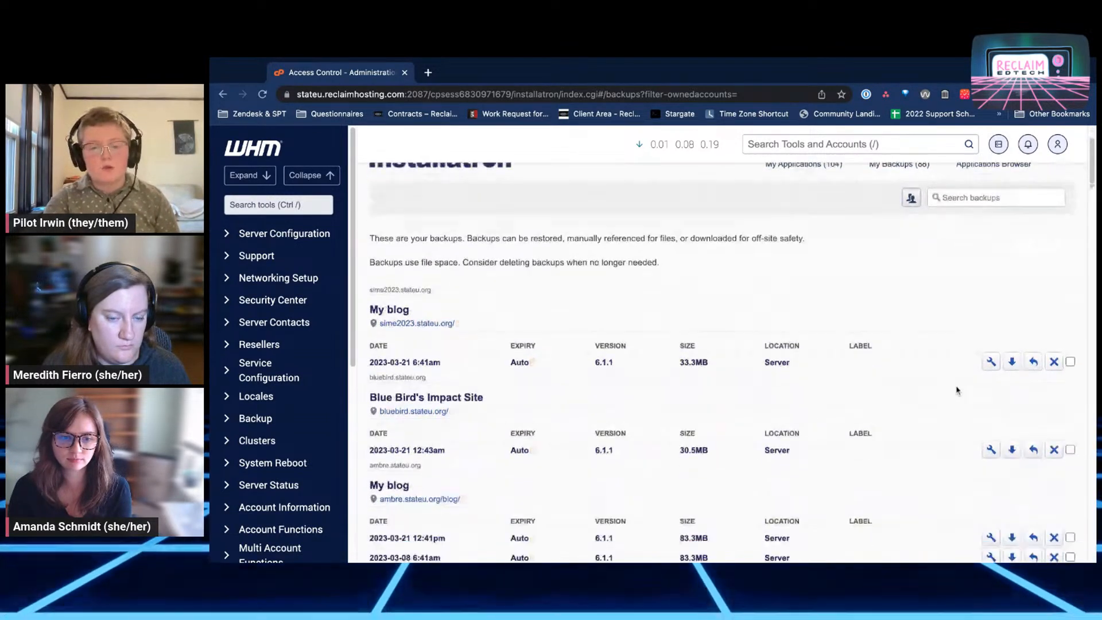
pyautogui.scroll(-8, 956, 390)
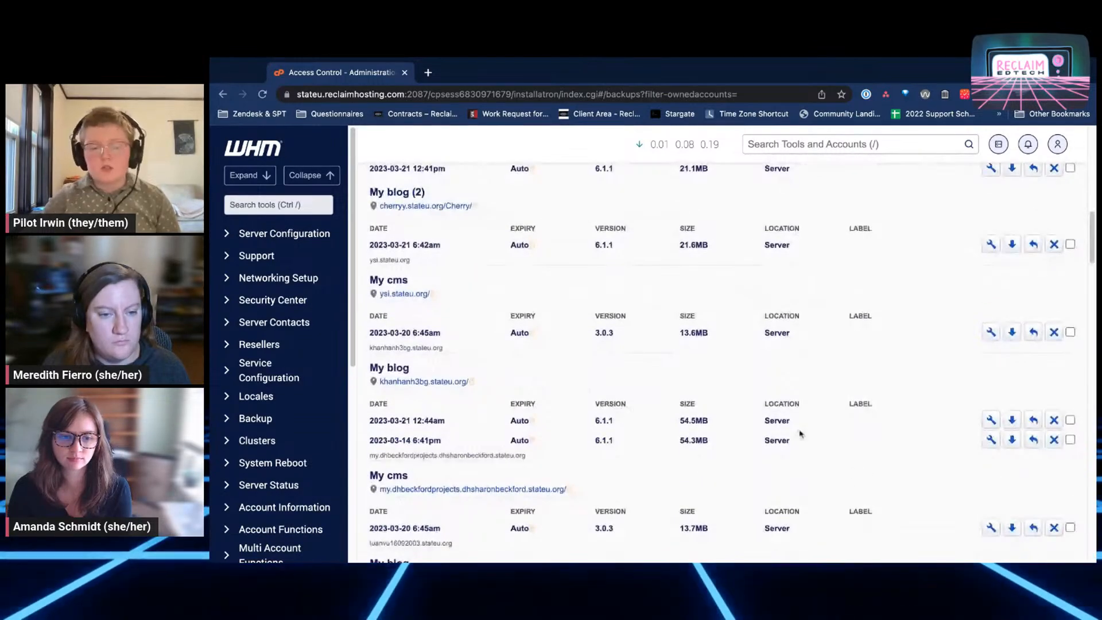
pyautogui.scroll(-10, 801, 435)
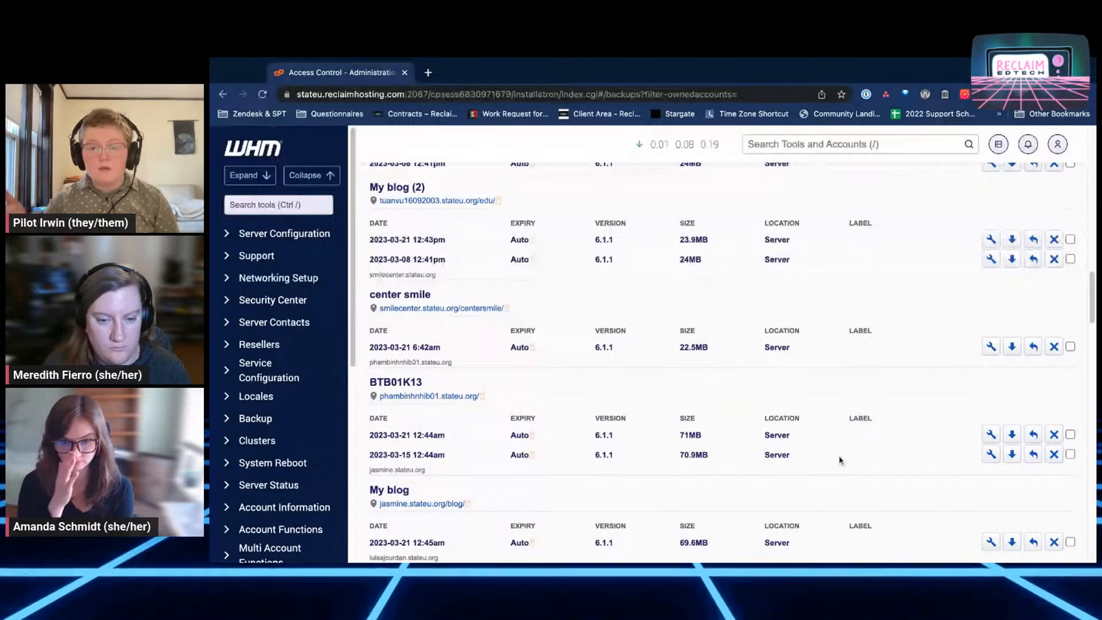
pyautogui.scroll(20, 839, 459)
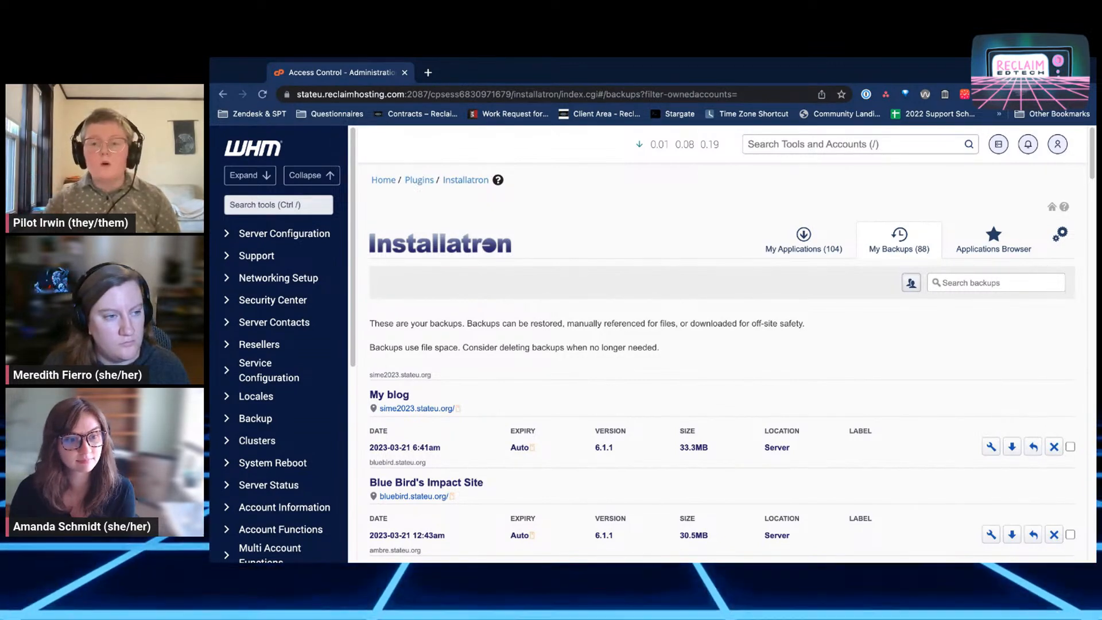
pyautogui.click(780, 243)
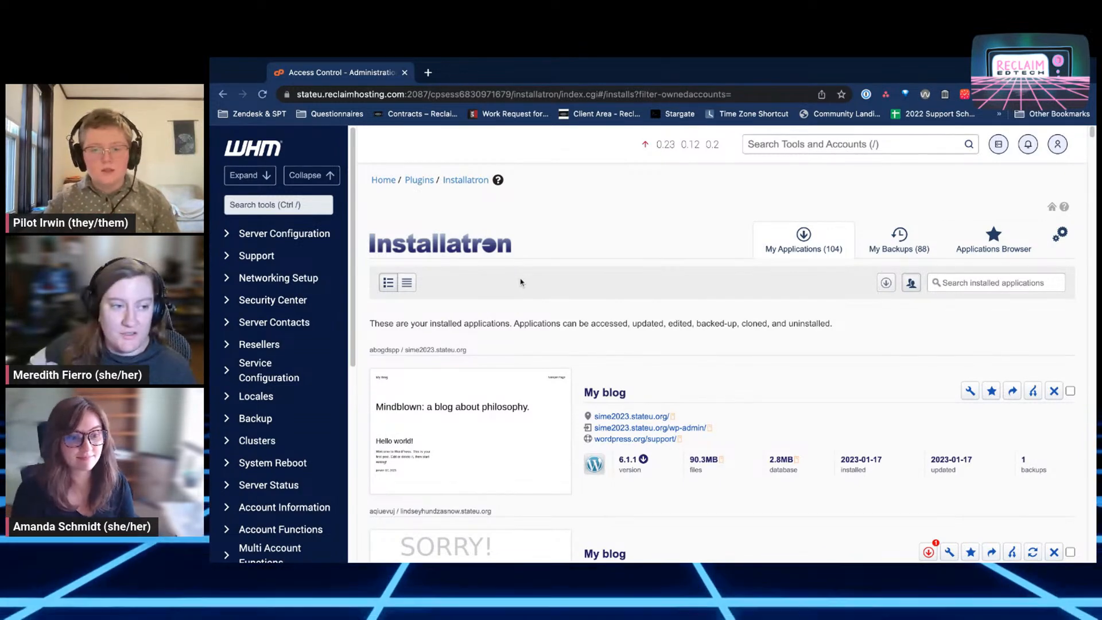
pyautogui.click(451, 183)
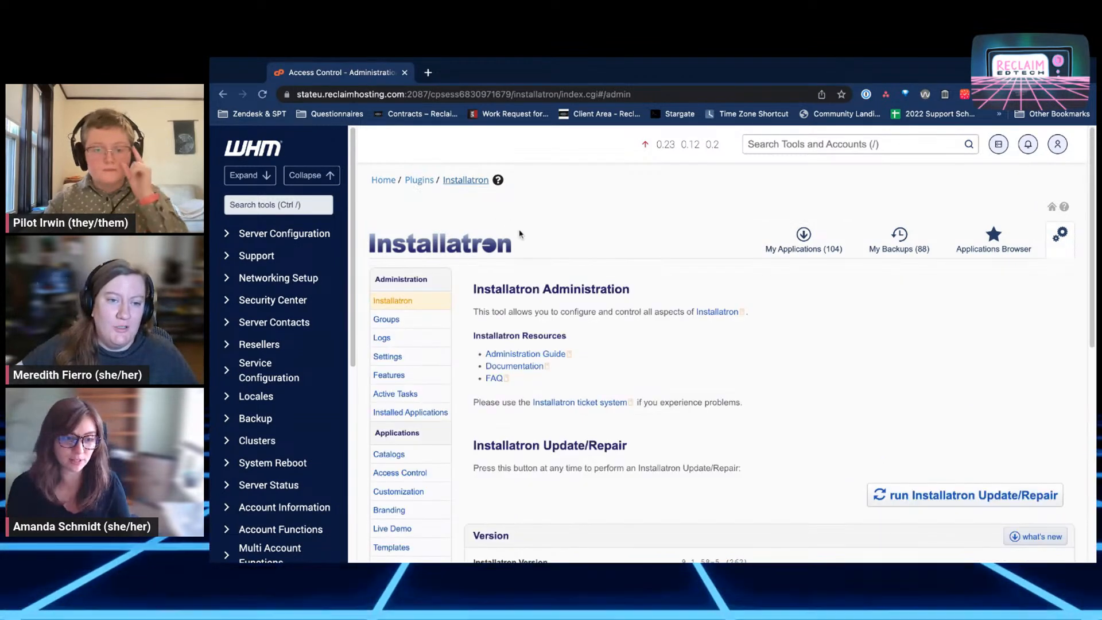